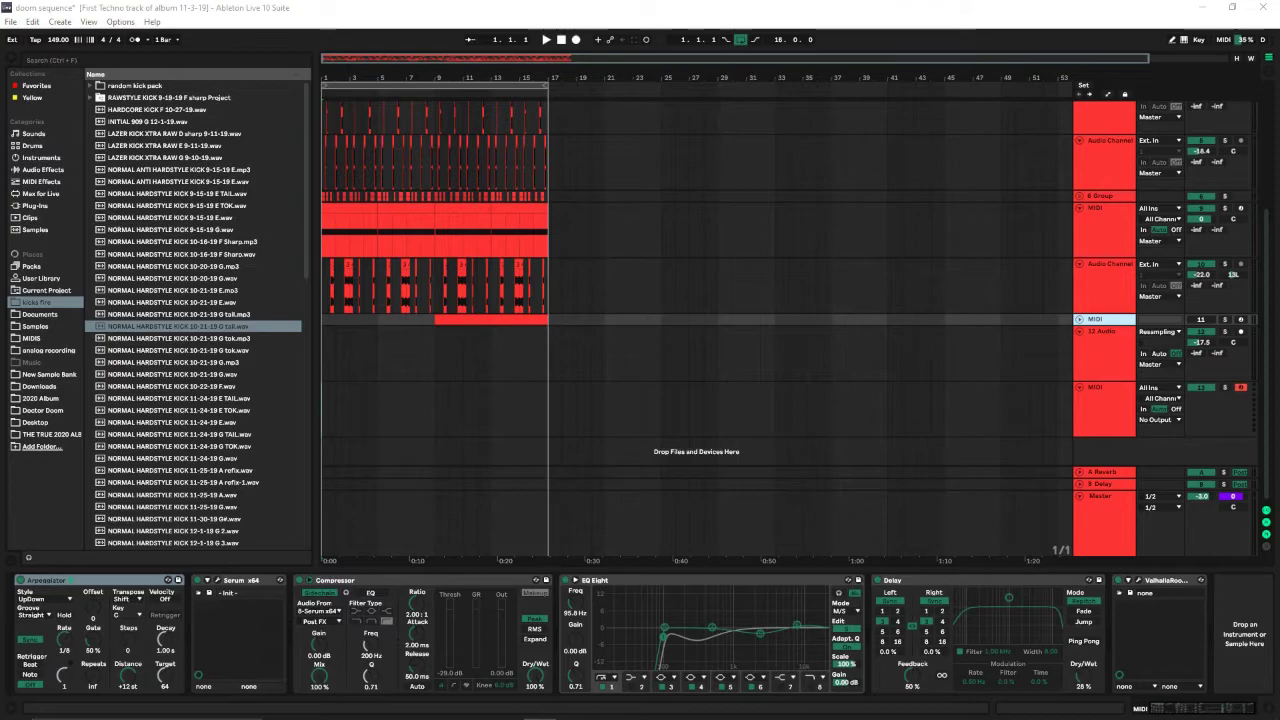
Fit the full 16-bar loop in the arrangement view and play back the start of the track.
{"action": "scroll", "coordinate": [585, 138], "scroll_direction": "up", "scroll_amount": 5}
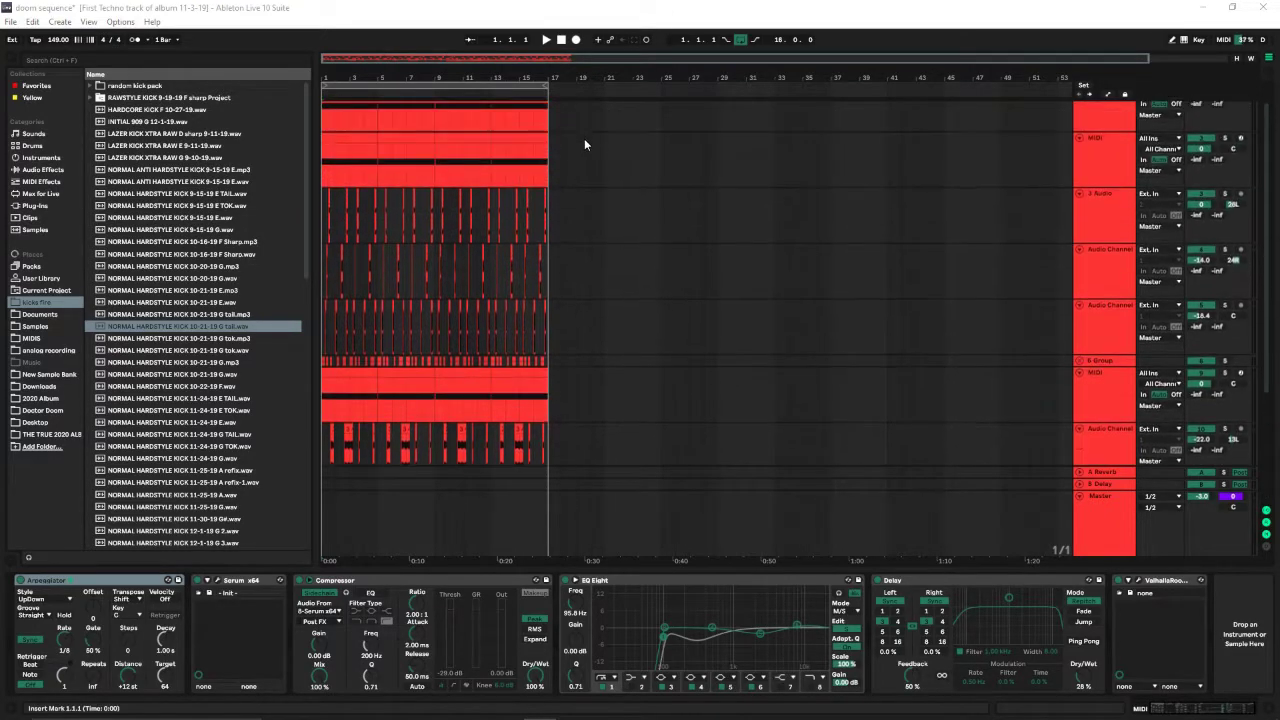
{"action": "scroll", "coordinate": [466, 135], "scroll_direction": "down", "scroll_amount": 3}
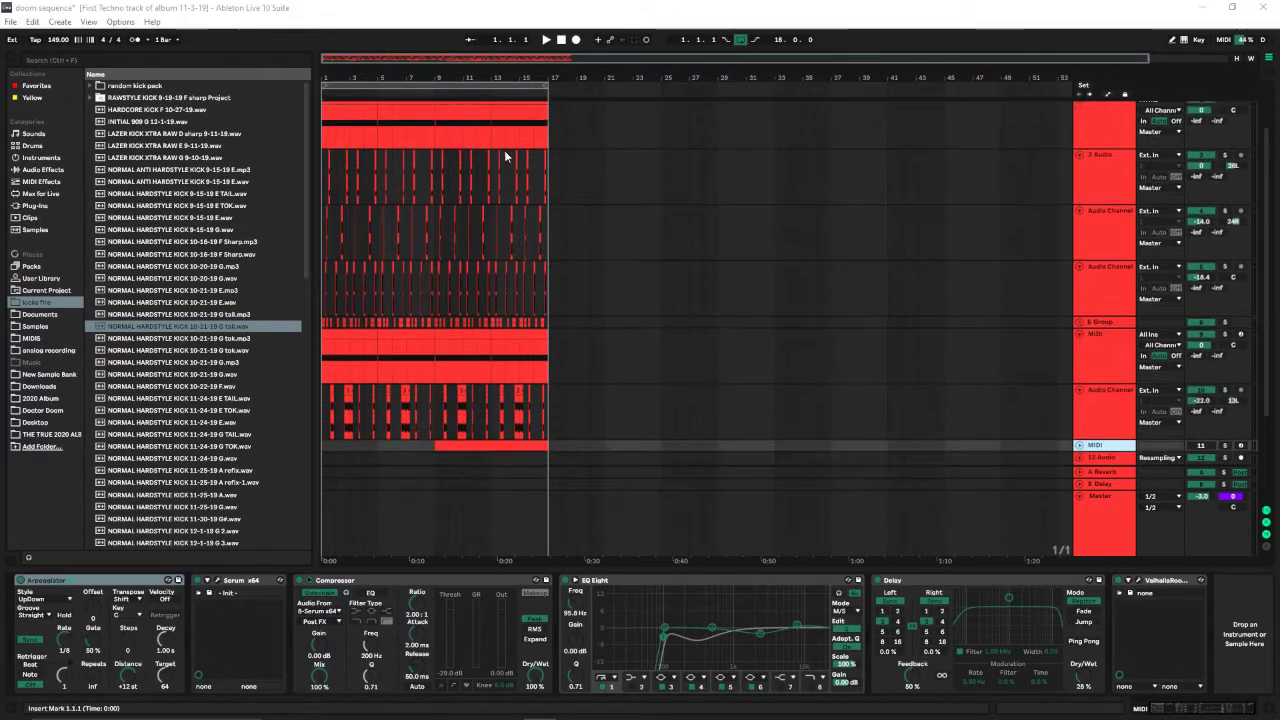
{"action": "left_click_drag", "start_coordinate": [1147, 57], "coordinate": [516, 186]}
{"action": "scroll", "coordinate": [674, 188], "scroll_direction": "up", "scroll_amount": 3}
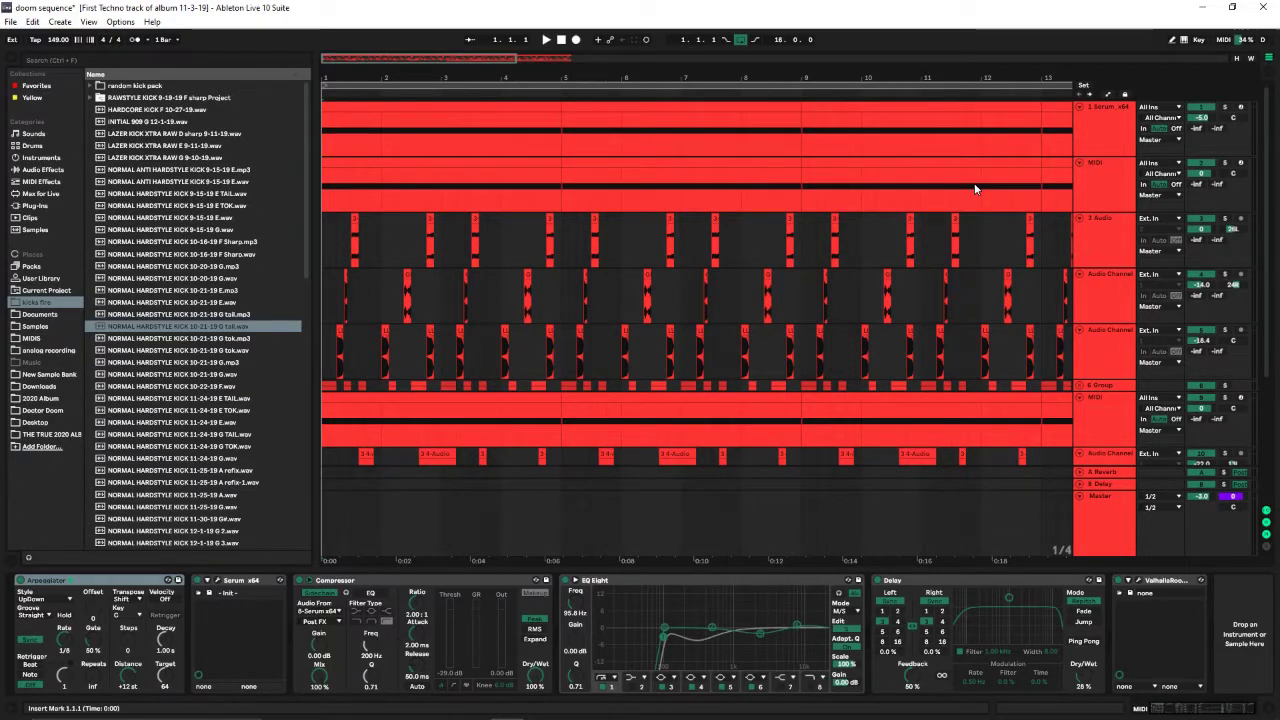
{"action": "scroll", "coordinate": [1000, 194], "scroll_direction": "down", "scroll_amount": 2}
{"action": "scroll", "coordinate": [663, 201], "scroll_direction": "up", "scroll_amount": 2}
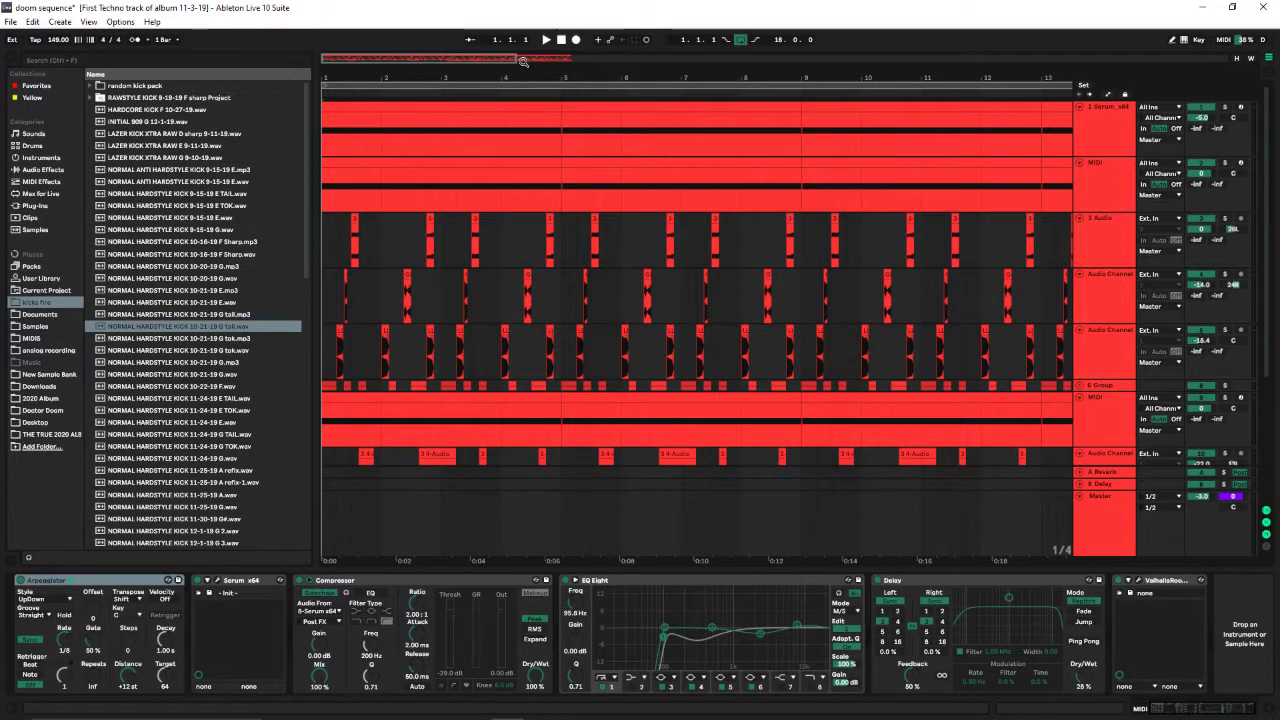
{"action": "left_click_drag", "start_coordinate": [516, 58], "coordinate": [585, 57]}
{"action": "left_click", "coordinate": [546, 40]}
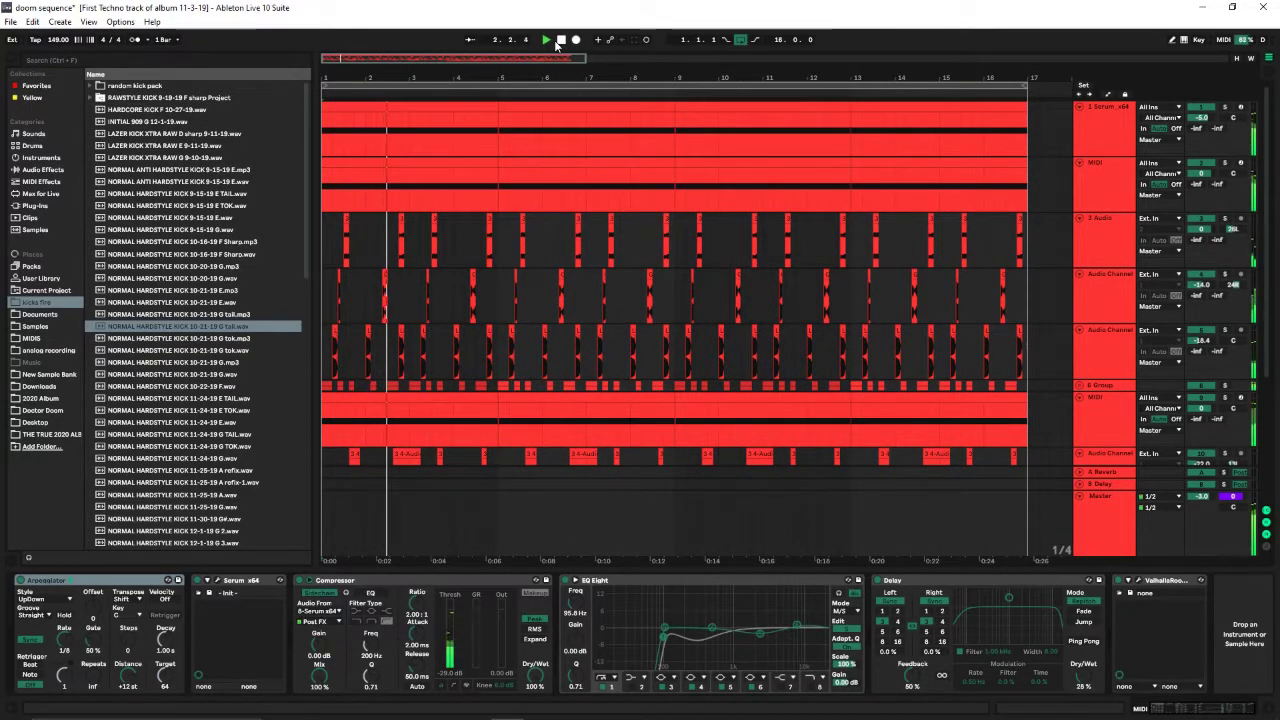
{"action": "left_click", "coordinate": [560, 40]}
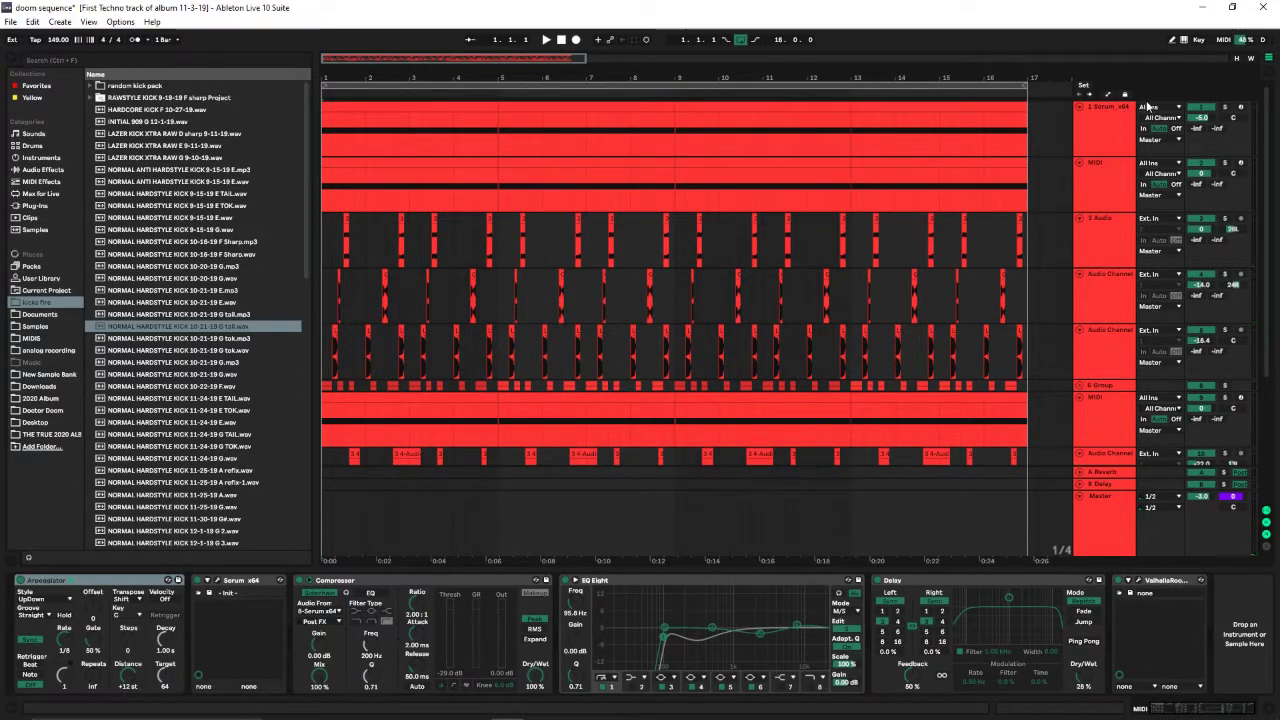
Solo the 1 Serum_x64 track and select its Serum device.
{"action": "left_click", "coordinate": [1215, 113]}
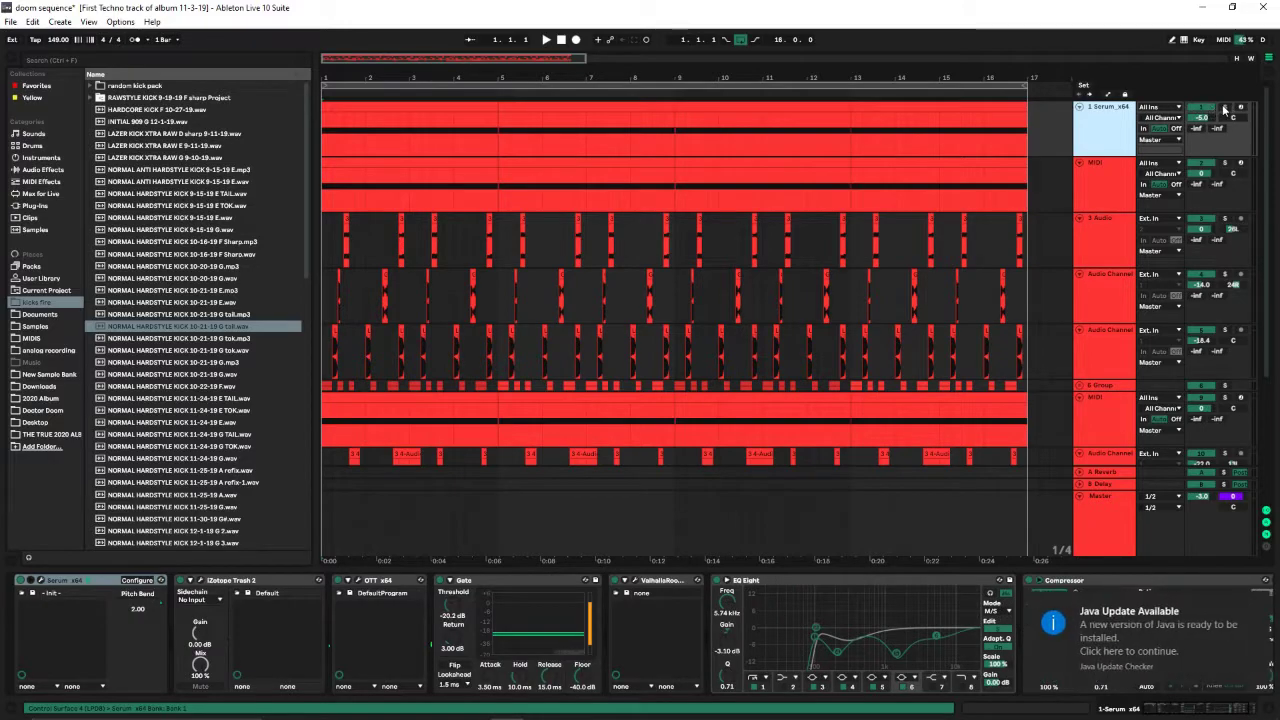
{"action": "left_click", "coordinate": [1225, 108]}
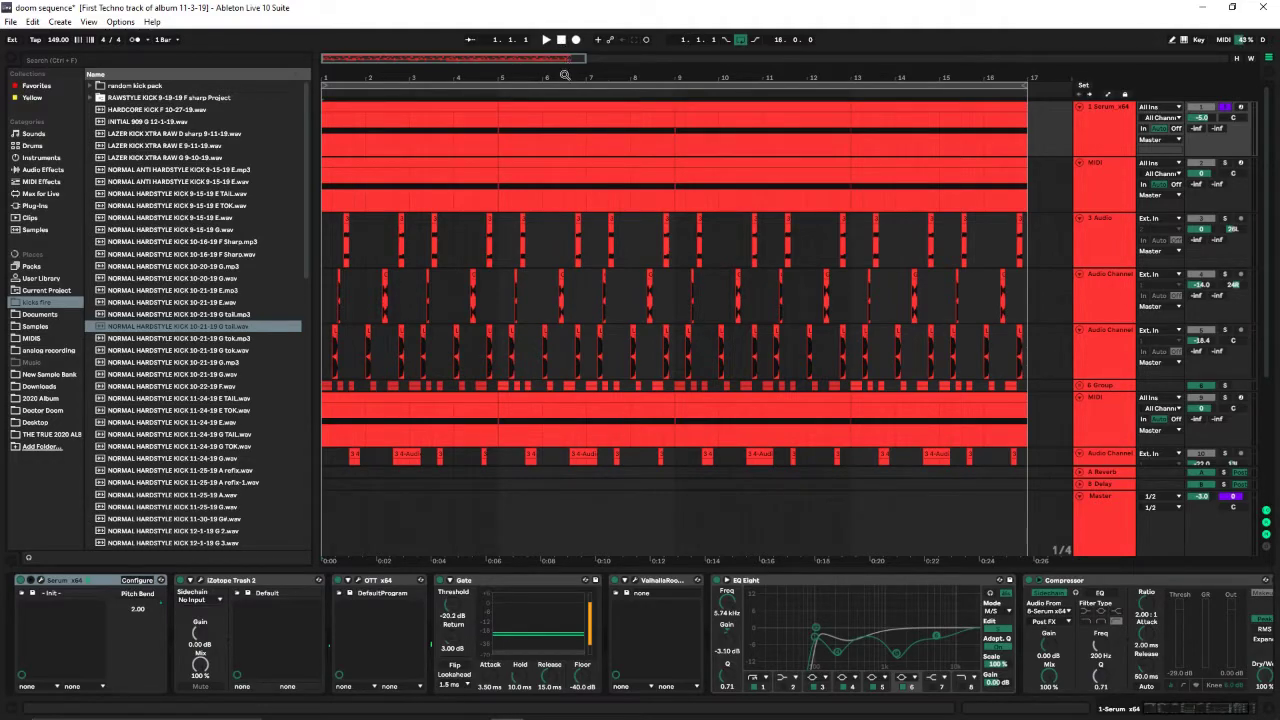
{"action": "left_click", "coordinate": [1090, 118]}
{"action": "left_click", "coordinate": [75, 697]}
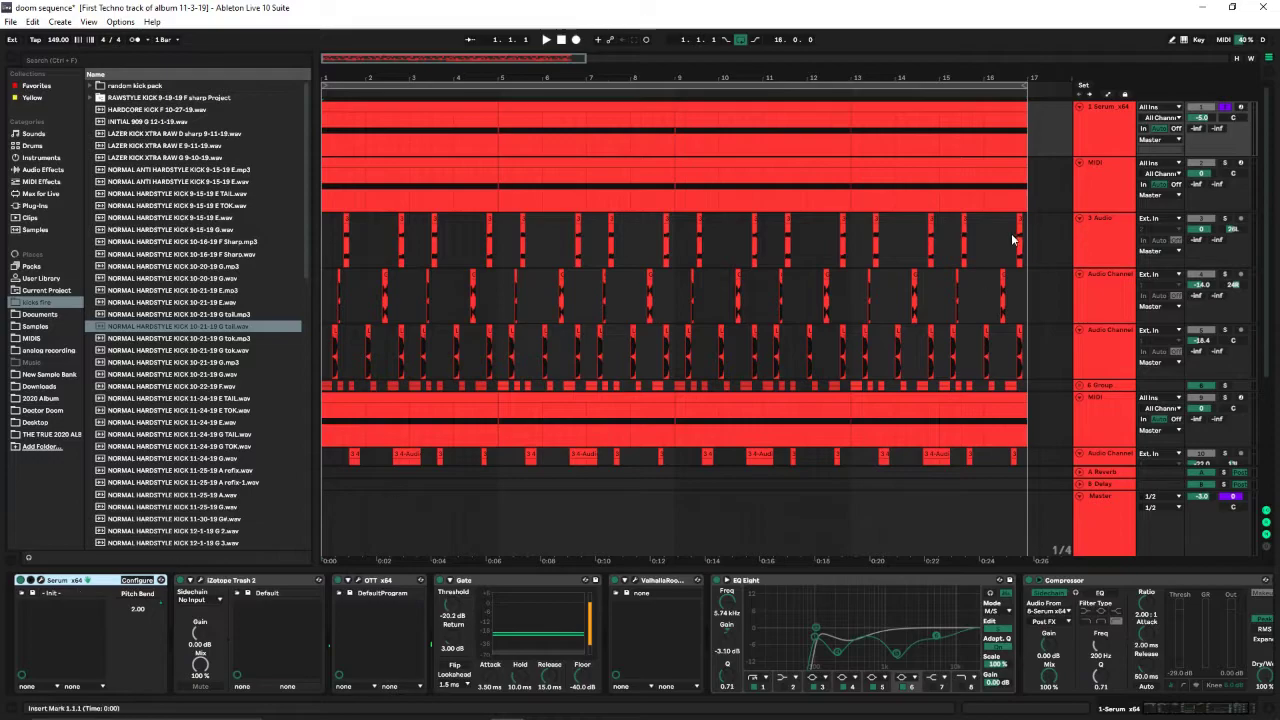
Listen to the soloed Serum track, then return playback to the start of the arrangement.
{"action": "key", "text": "space"}
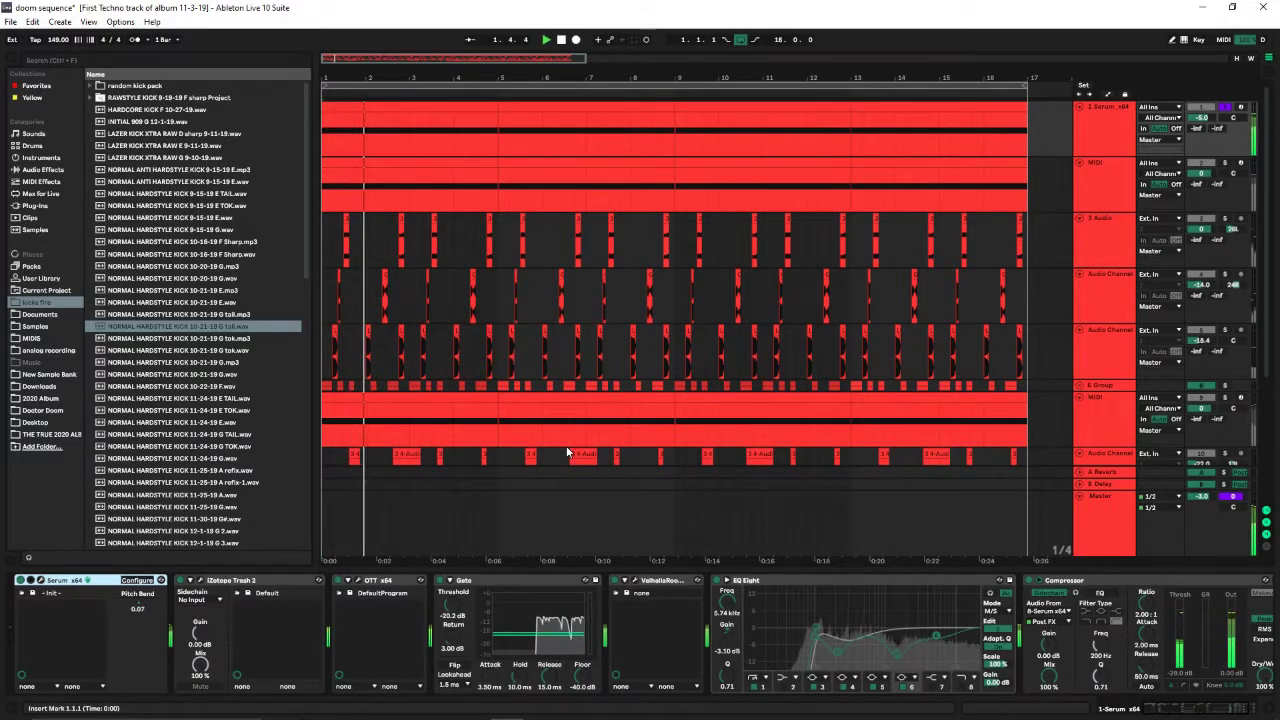
{"action": "key", "text": "space"}
{"action": "key", "text": "space"}
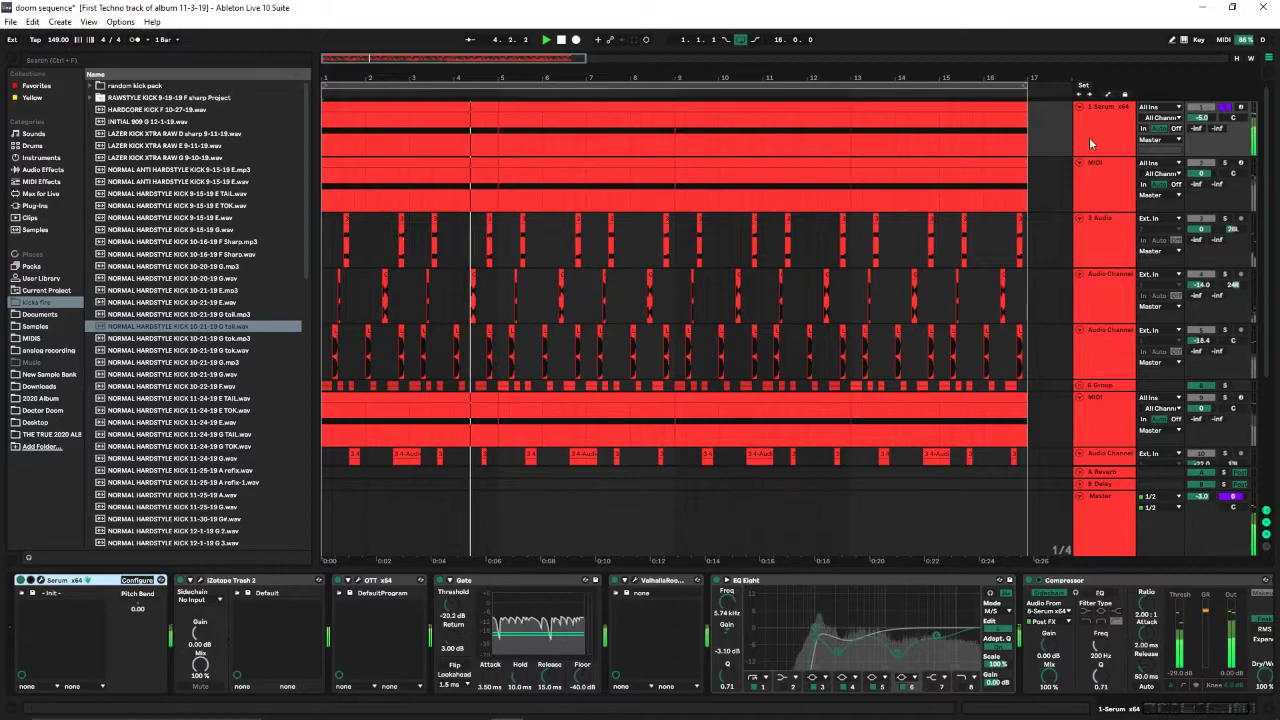
{"action": "key", "text": "space"}
{"action": "mouse_move", "coordinate": [1229, 712]}
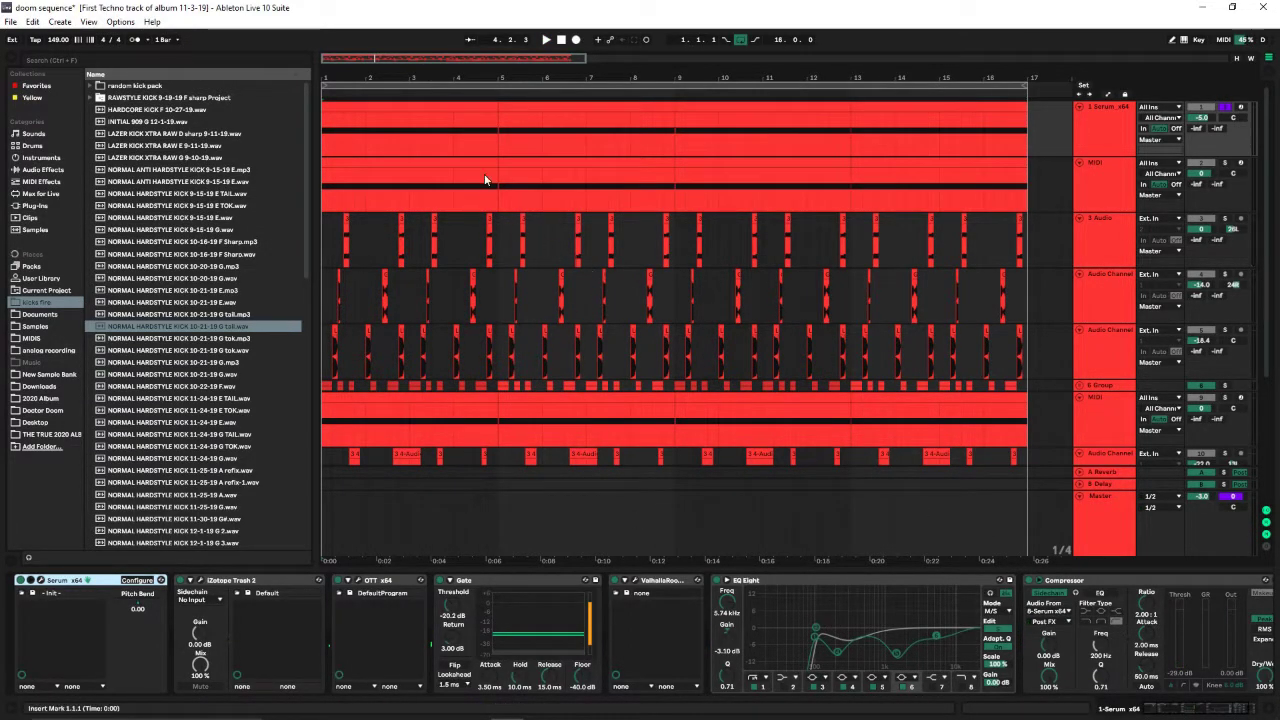
{"action": "left_click", "coordinate": [561, 40]}
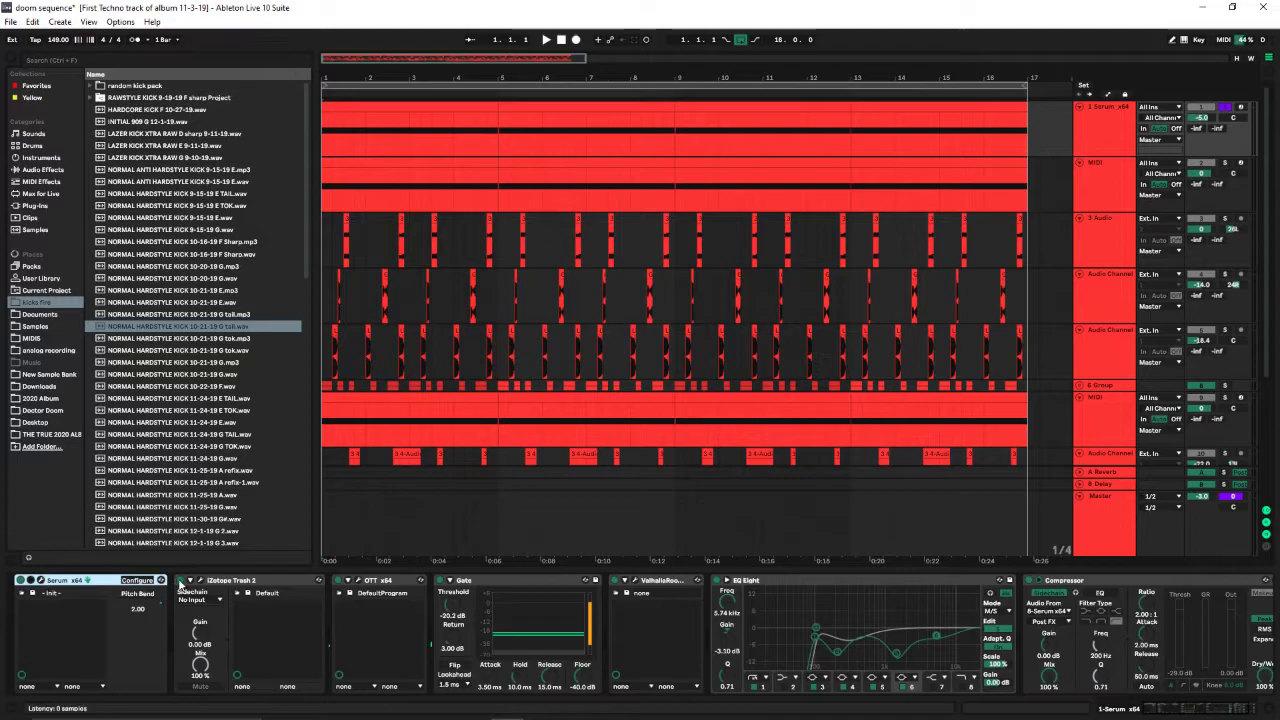
Bypass every effect after Serum on the track: iZotope Trash 2, OTT, Gate, Valhalla reverb, EQ Eight and Compressor.
{"action": "left_click", "coordinate": [362, 583]}
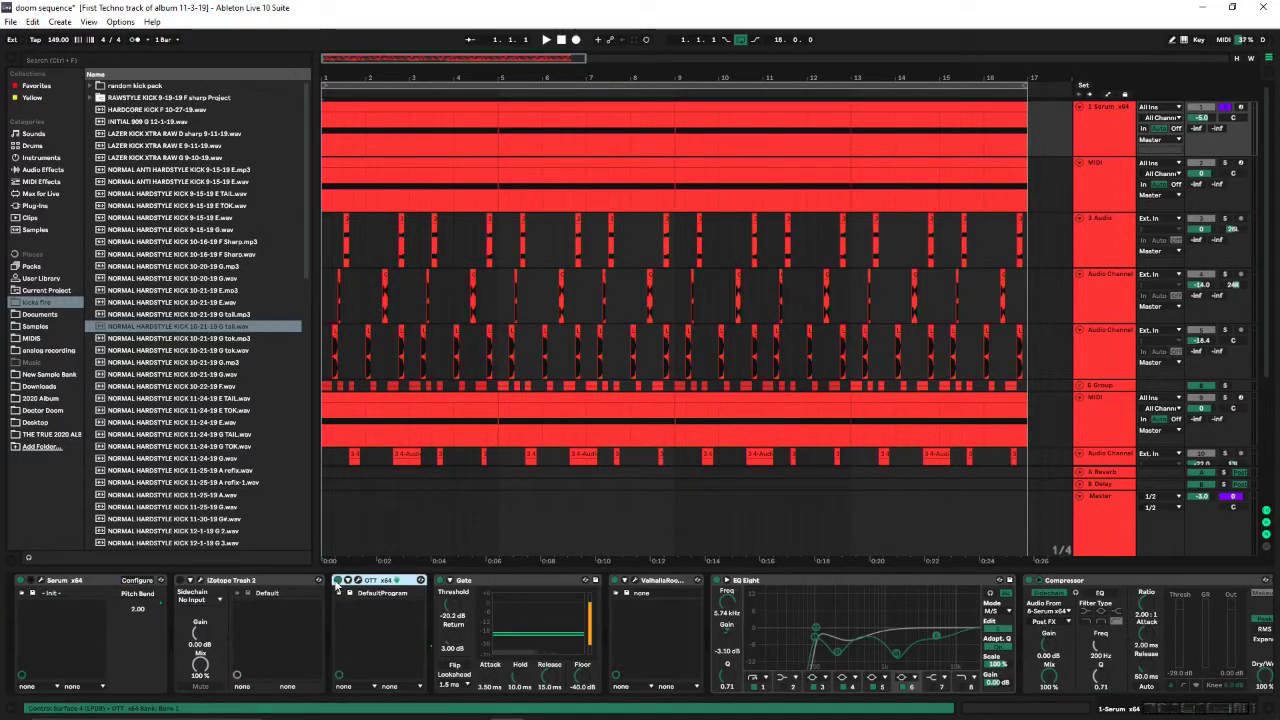
{"action": "left_click", "coordinate": [440, 581]}
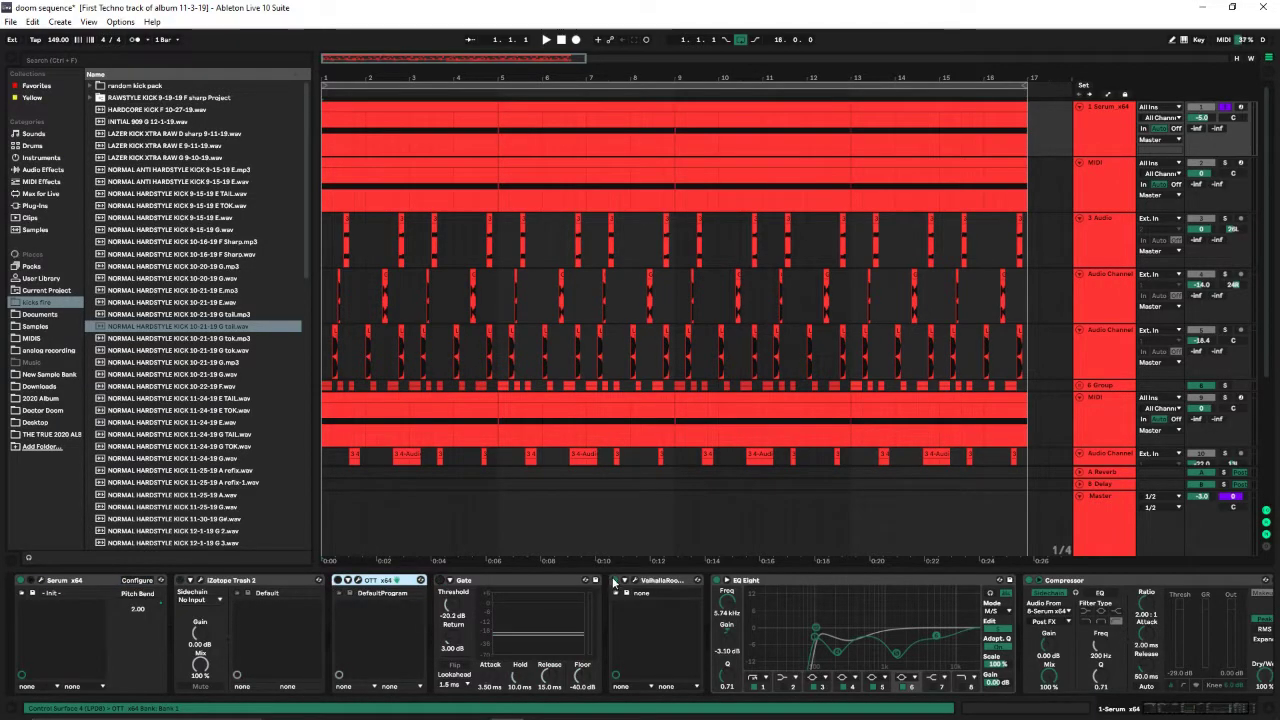
{"action": "left_click", "coordinate": [615, 580]}
{"action": "left_click", "coordinate": [717, 581]}
{"action": "left_click", "coordinate": [1029, 581]}
{"action": "left_click_drag", "start_coordinate": [1189, 708], "coordinate": [1251, 704]}
{"action": "scroll", "coordinate": [684, 672], "scroll_direction": "left", "scroll_amount": 2}
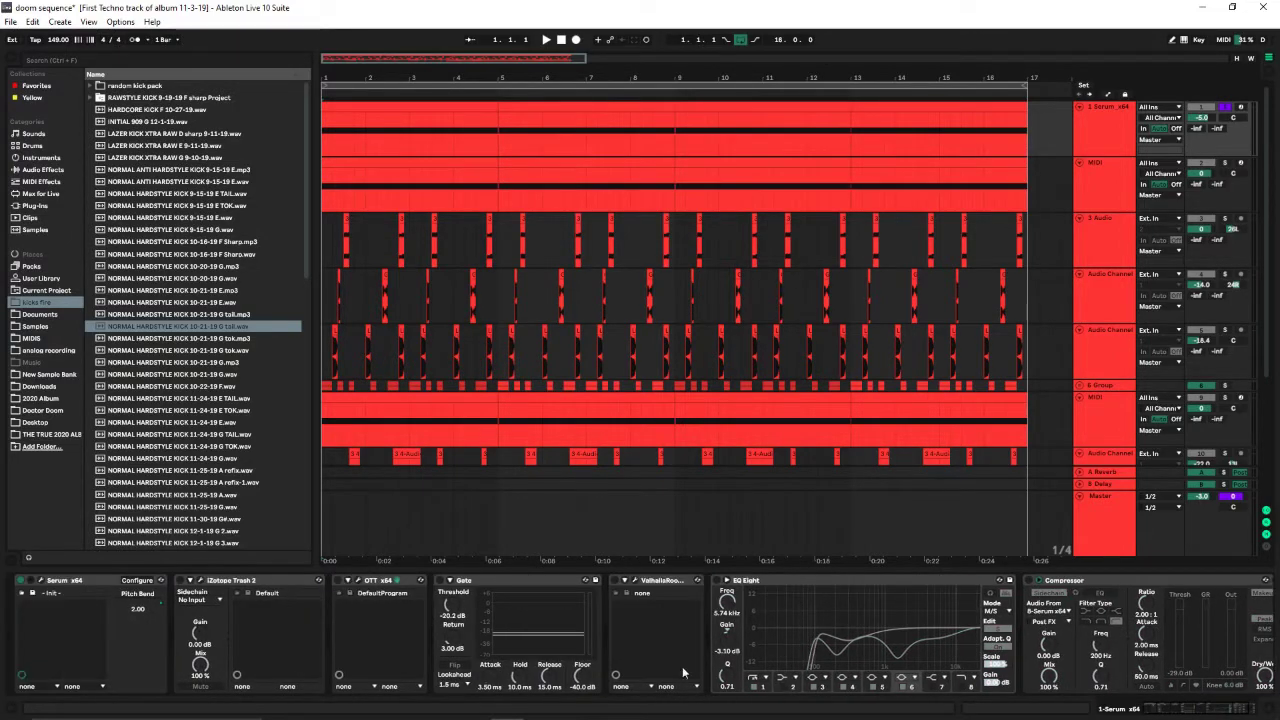
Open the Serum synth on the soloed track and examine its oscillators and Env 1.
{"action": "left_click", "coordinate": [43, 581]}
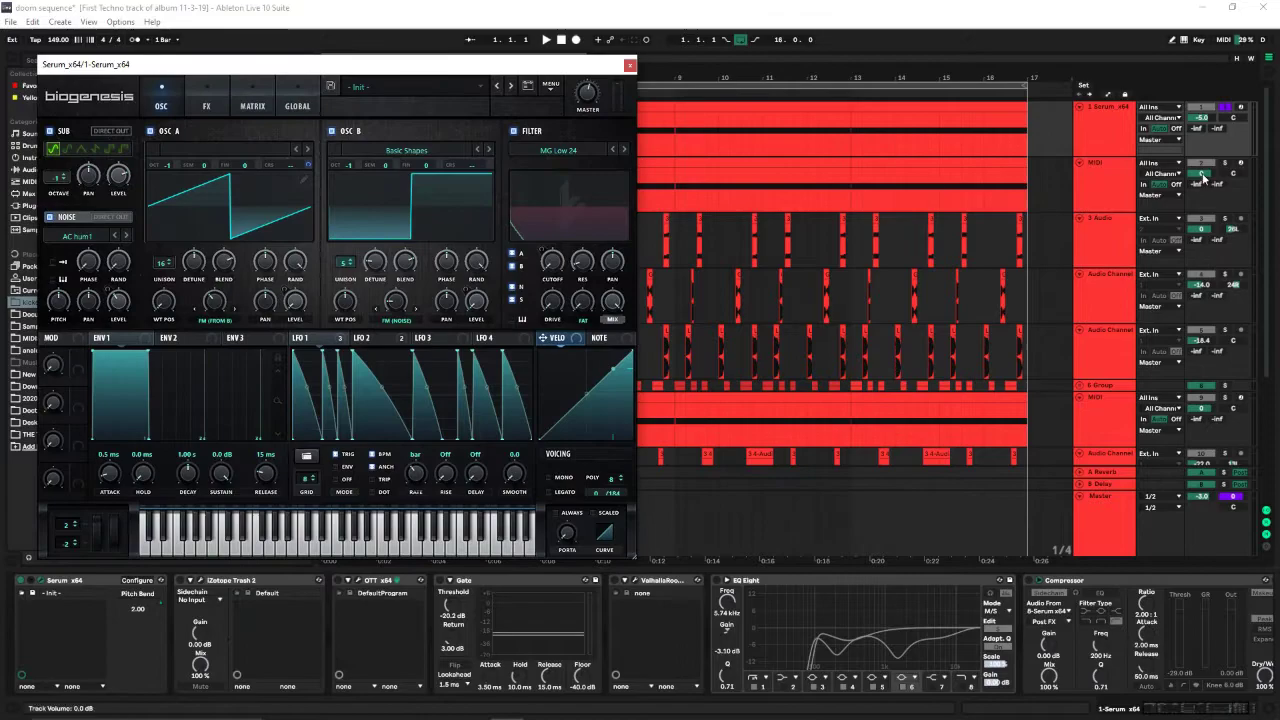
{"action": "left_click", "coordinate": [1223, 107]}
{"action": "left_click", "coordinate": [1224, 107]}
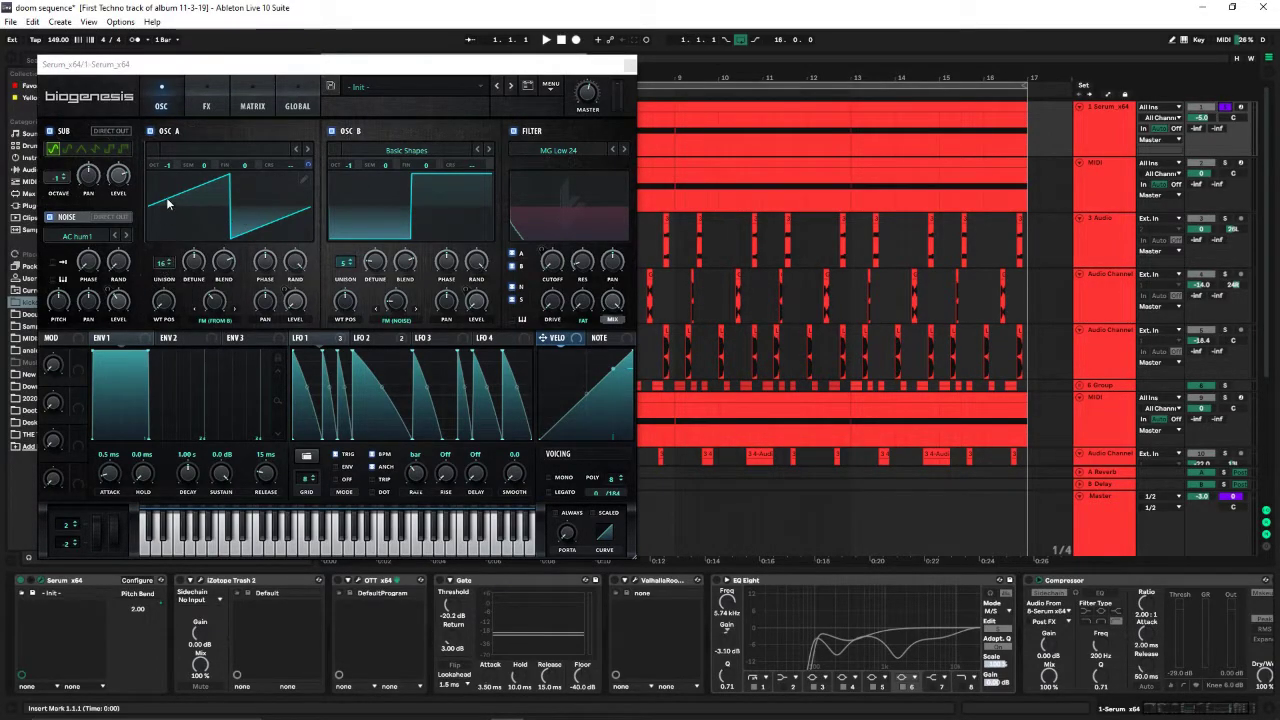
{"action": "left_click", "coordinate": [201, 265]}
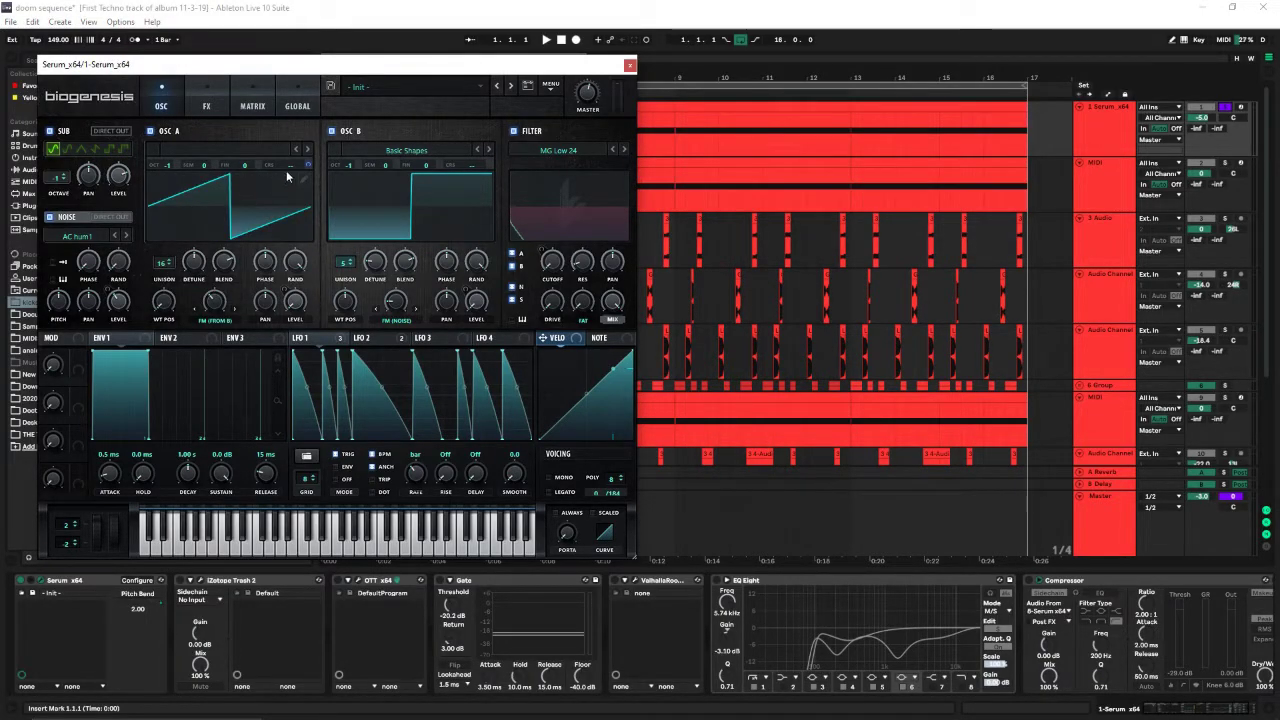
{"action": "left_click", "coordinate": [235, 337]}
{"action": "left_click", "coordinate": [128, 336]}
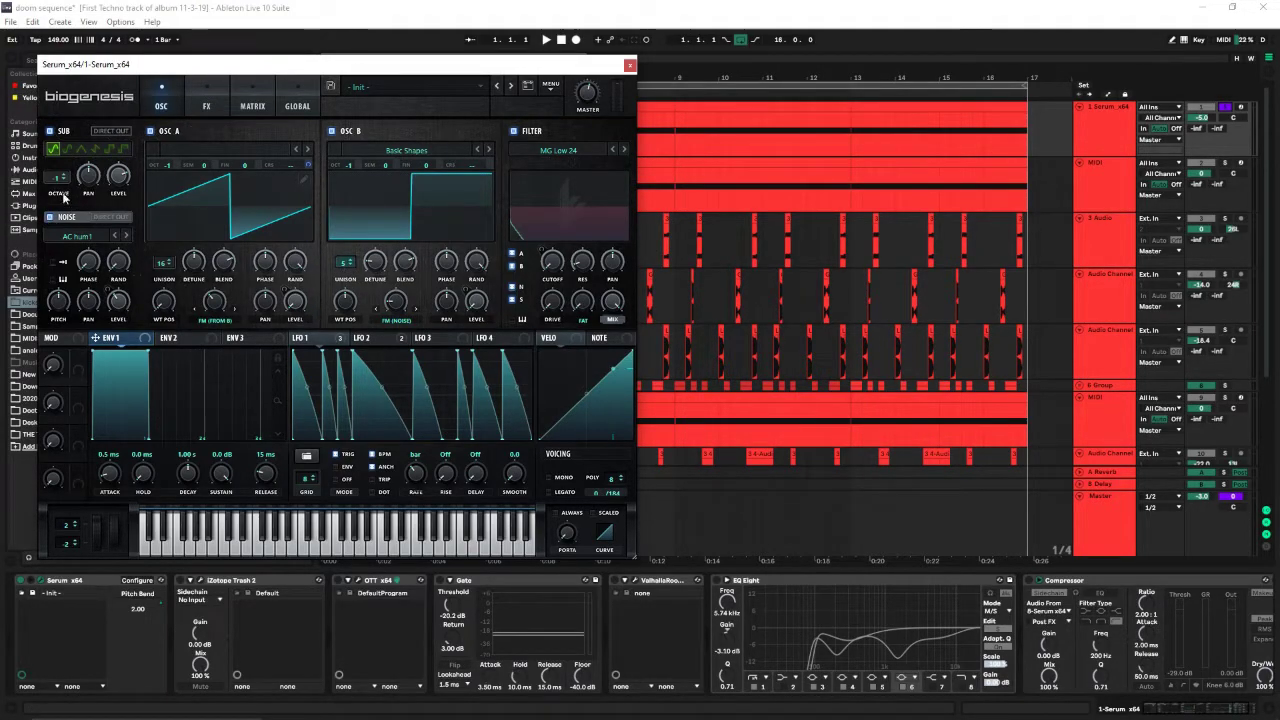
Audition the dry sound briefly and compare the shapes and modulation targets of LFO 1 and LFO 2.
{"action": "key", "text": "space"}
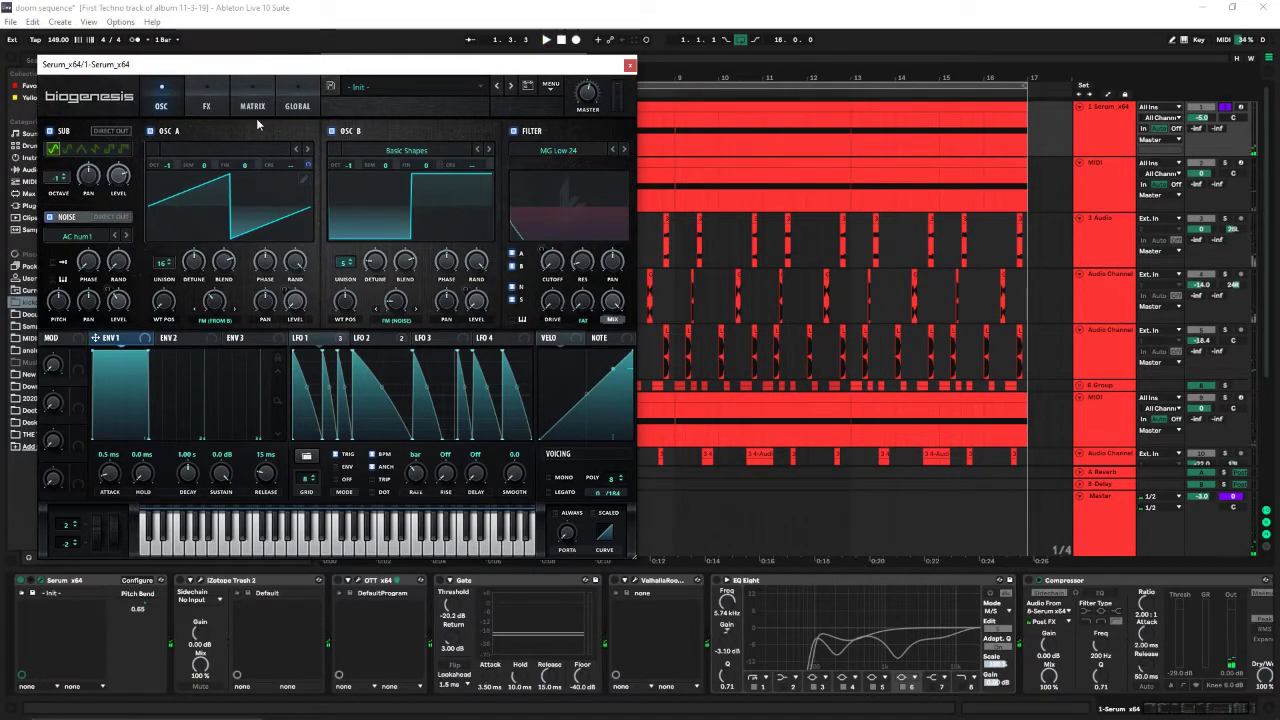
{"action": "left_click", "coordinate": [374, 339]}
{"action": "left_click", "coordinate": [318, 339]}
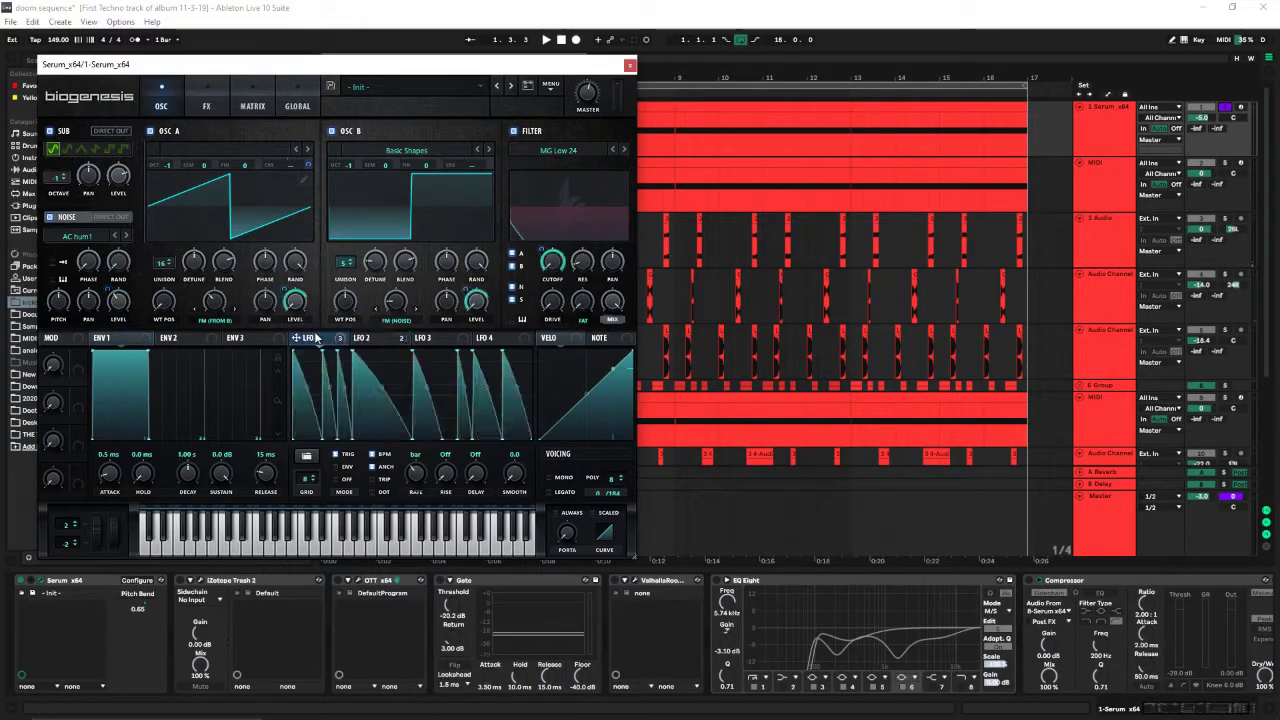
{"action": "left_click", "coordinate": [372, 344]}
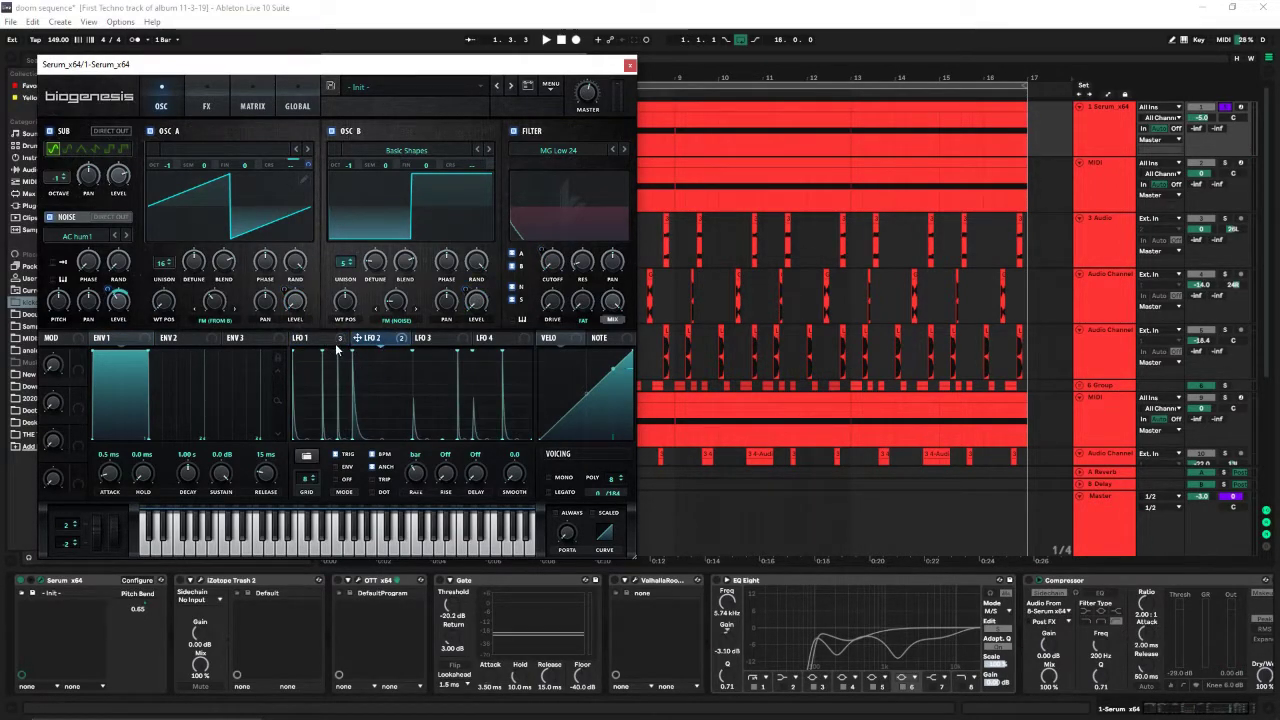
{"action": "left_click", "coordinate": [338, 345]}
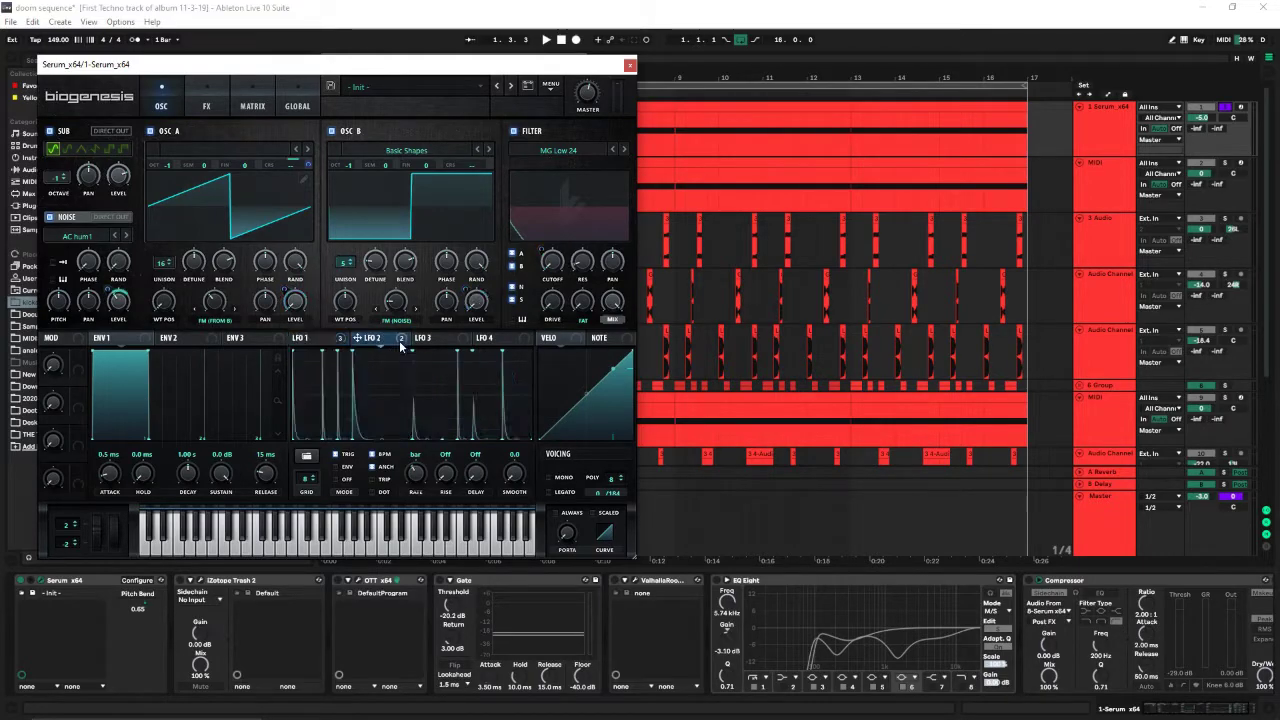
{"action": "left_click", "coordinate": [384, 337]}
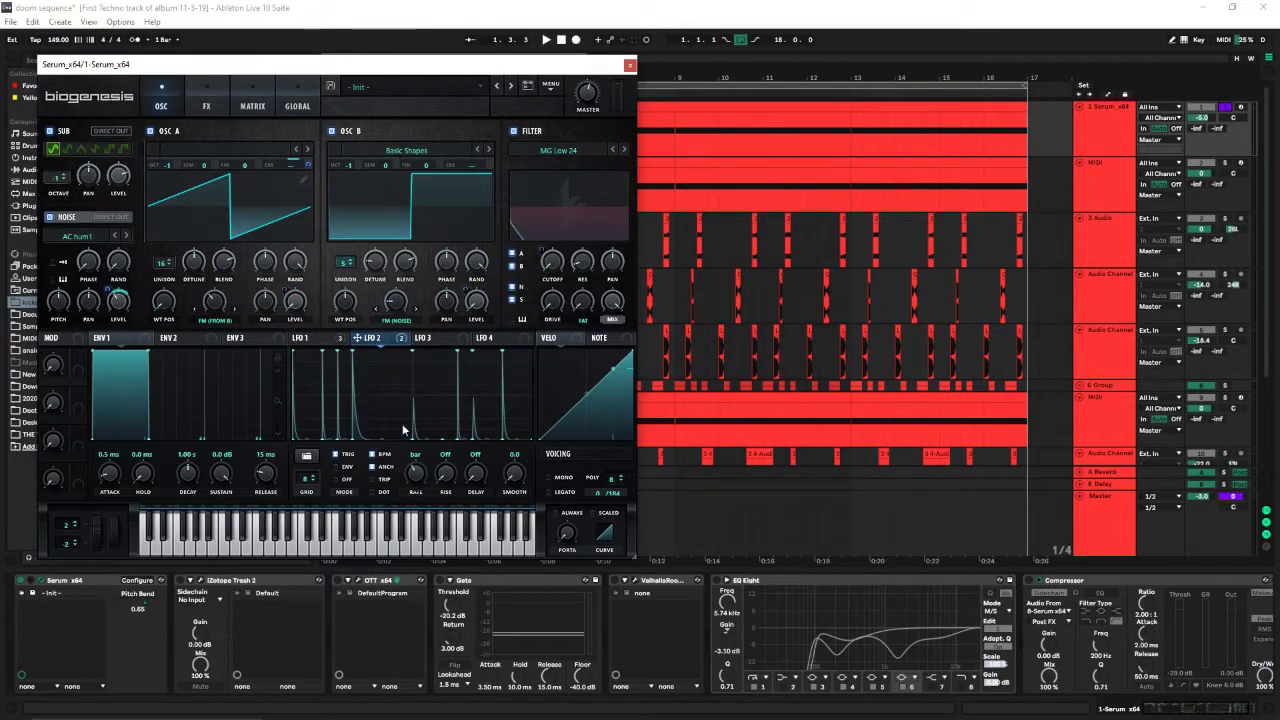
{"action": "left_click", "coordinate": [308, 338]}
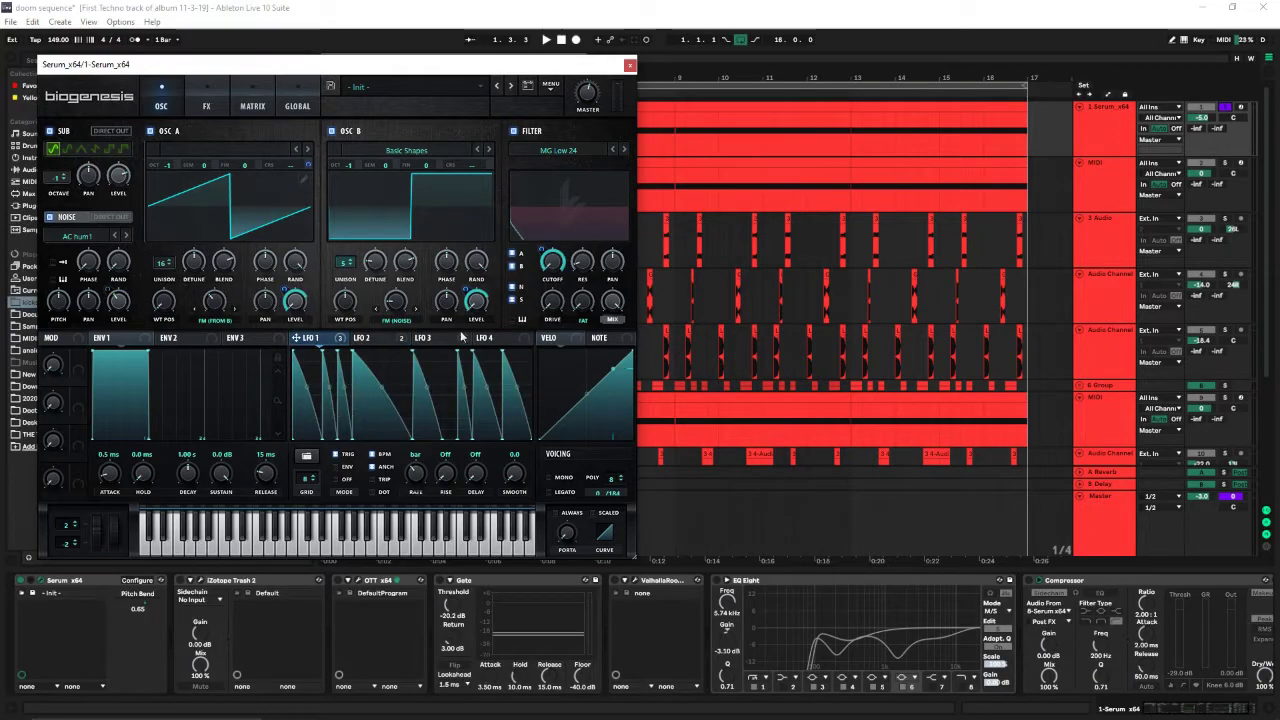
{"action": "left_click", "coordinate": [391, 340]}
Examine Env 3, Env 2 and the LFO assignments in Serum, playing the dry sound briefly.
{"action": "left_click", "coordinate": [202, 341]}
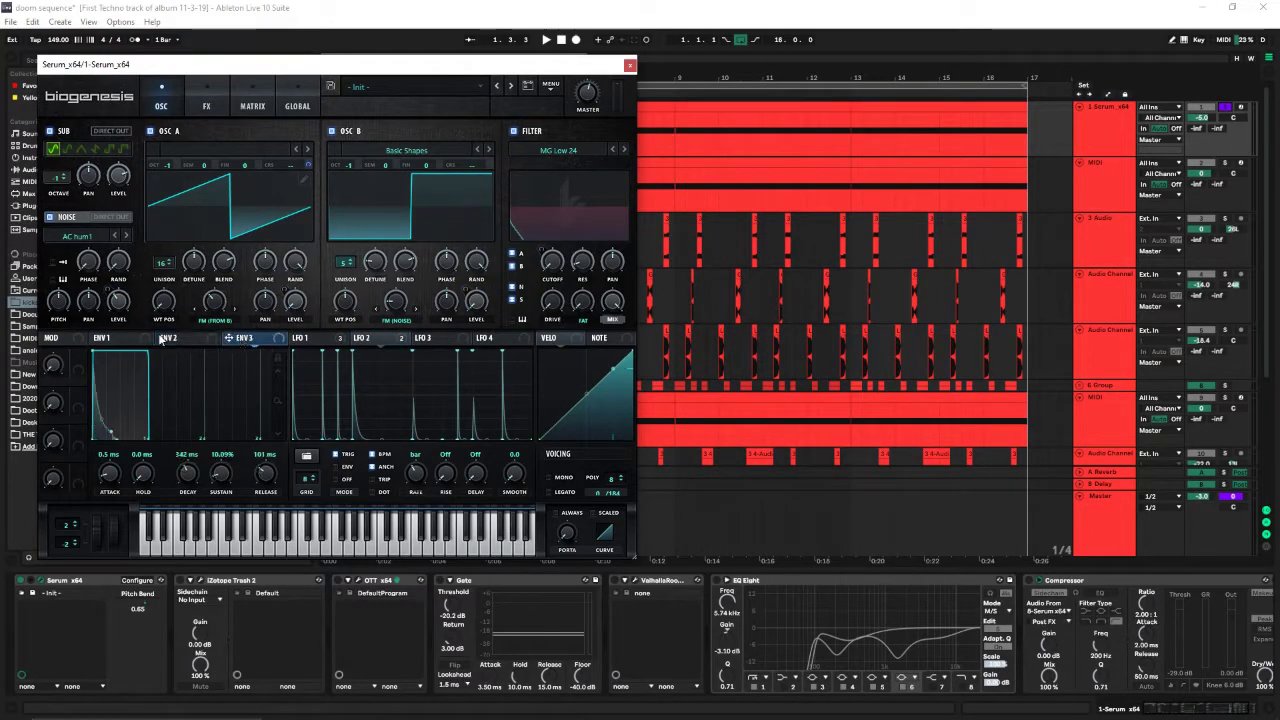
{"action": "left_click", "coordinate": [168, 338]}
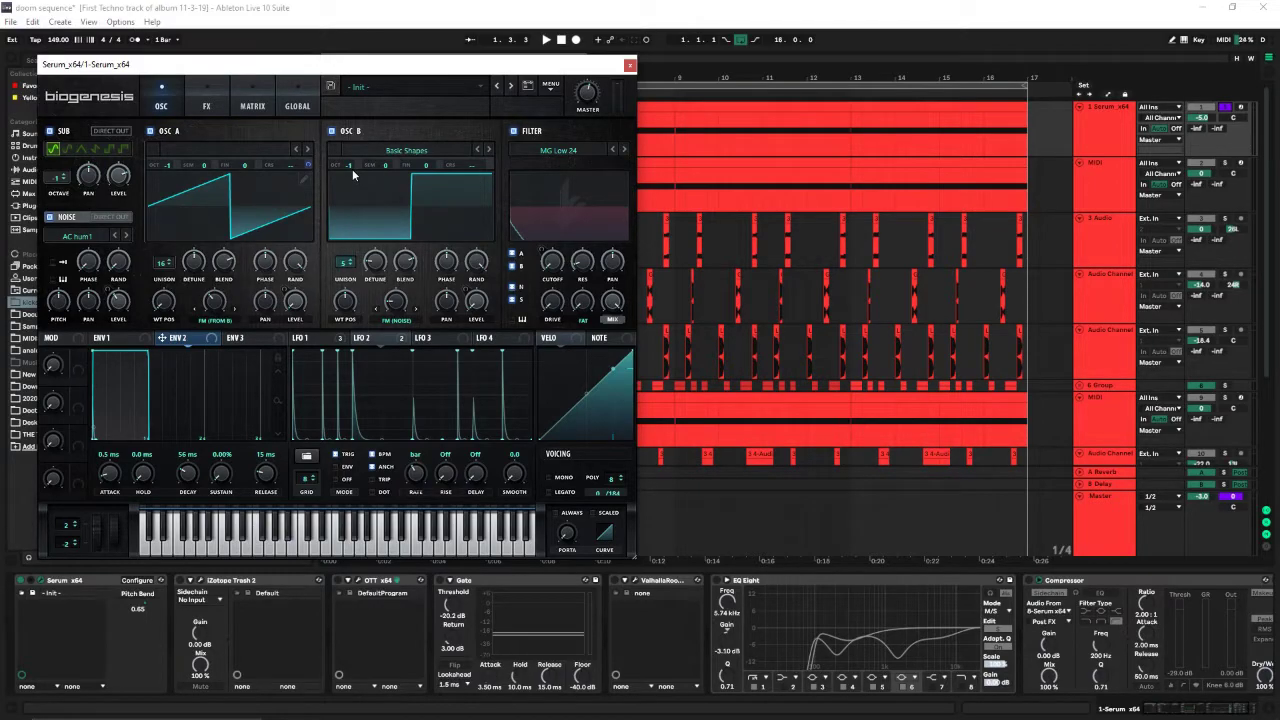
{"action": "left_click", "coordinate": [308, 339]}
{"action": "left_click", "coordinate": [355, 339]}
{"action": "left_click", "coordinate": [309, 339]}
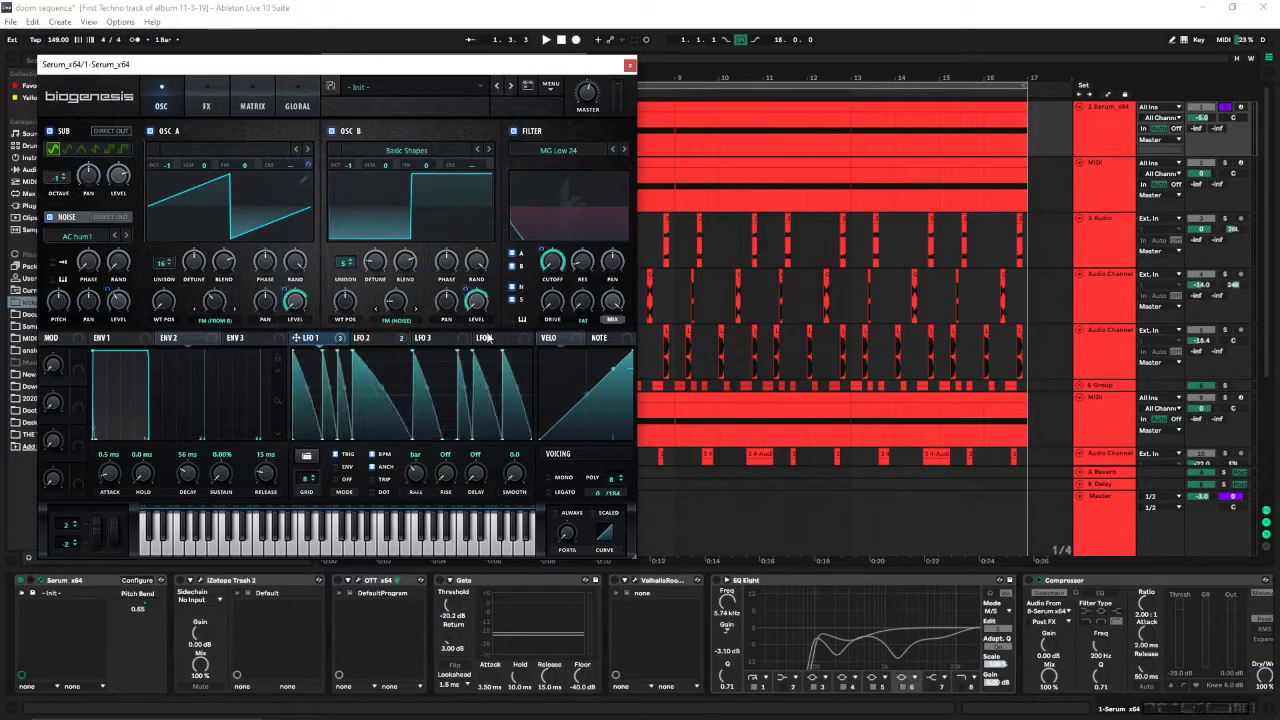
{"action": "left_click", "coordinate": [270, 344]}
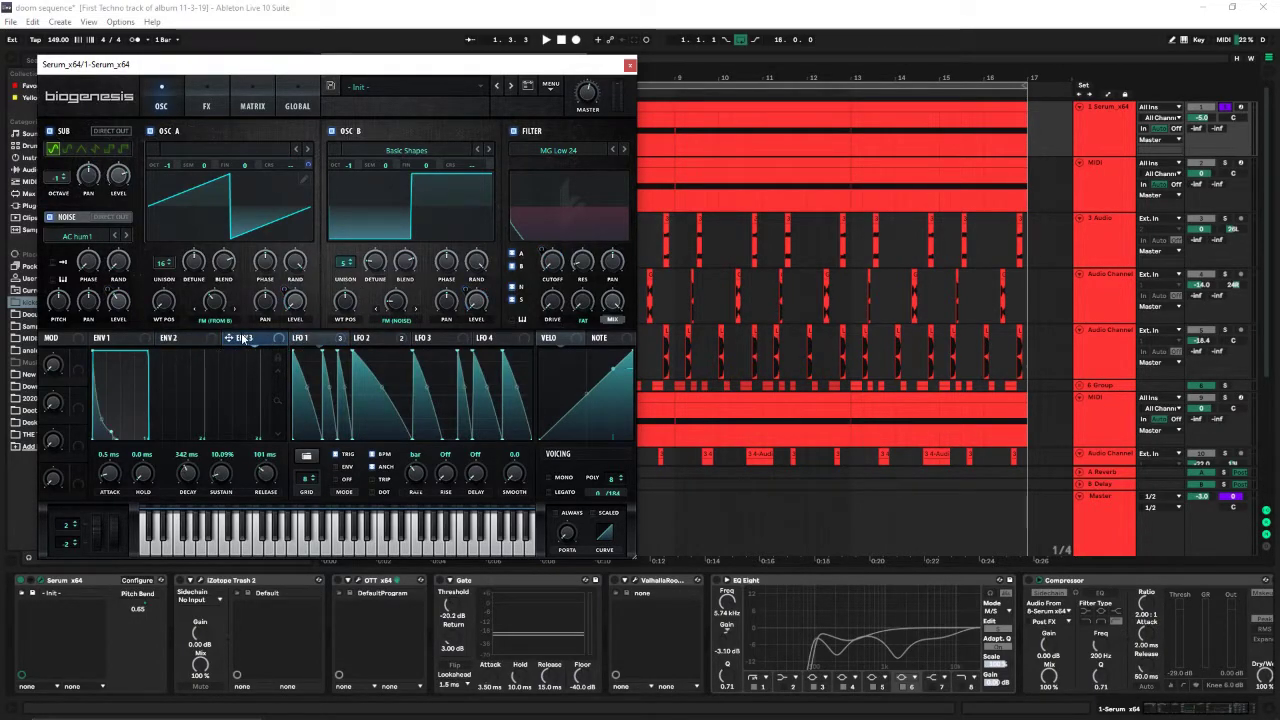
{"action": "key", "text": "space"}
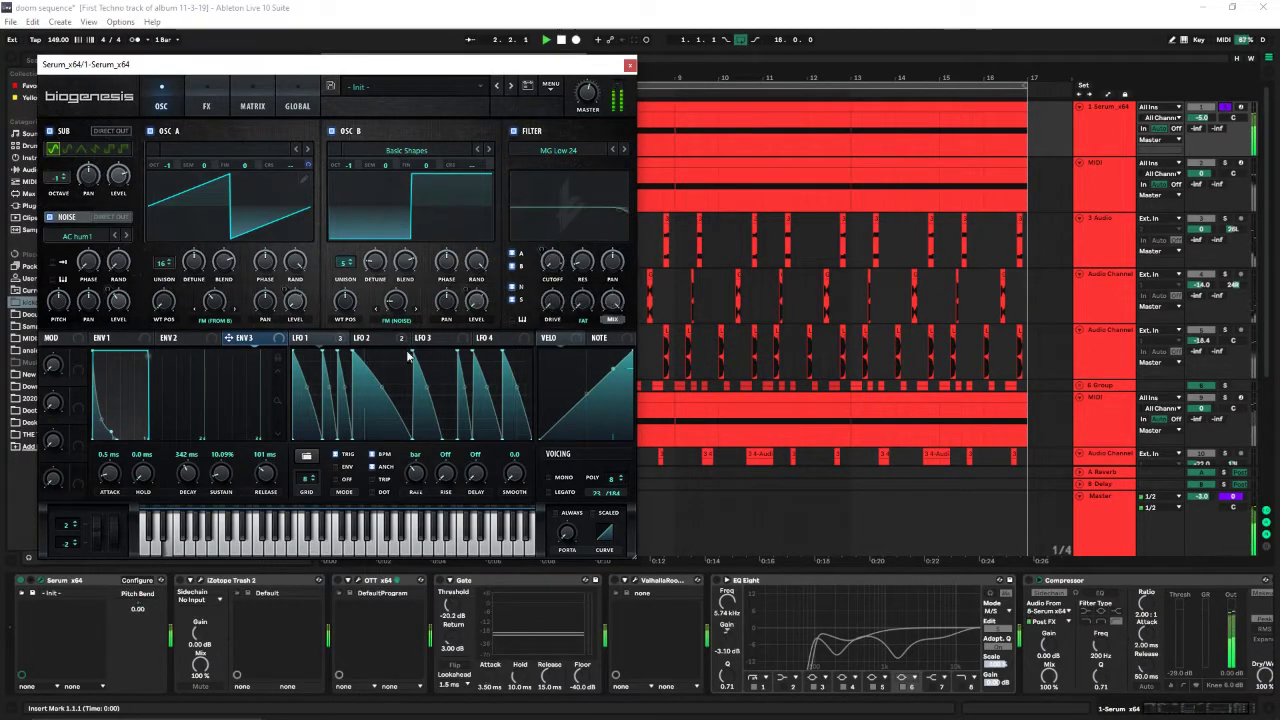
{"action": "key", "text": "space"}
{"action": "left_click", "coordinate": [195, 339]}
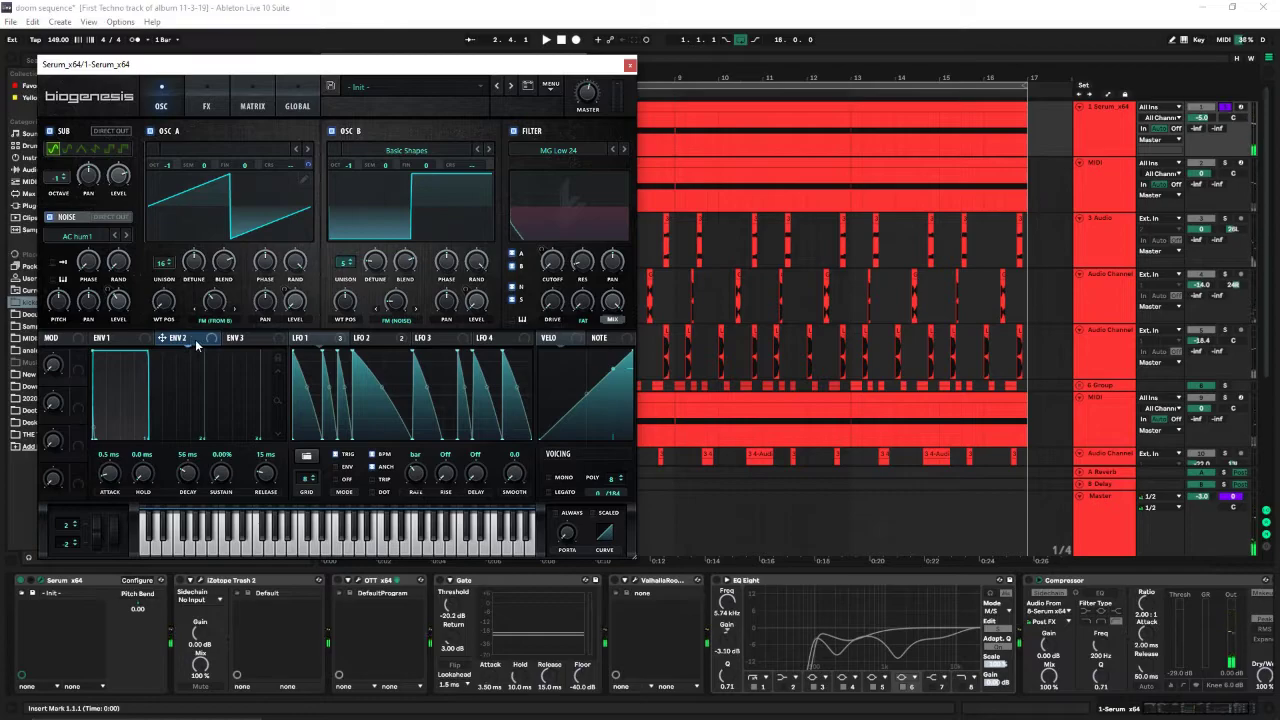
Switch off Serum's internal Flanger, EQ, Distortion and Compressor effects and audition the raw patch.
{"action": "left_click", "coordinate": [223, 105]}
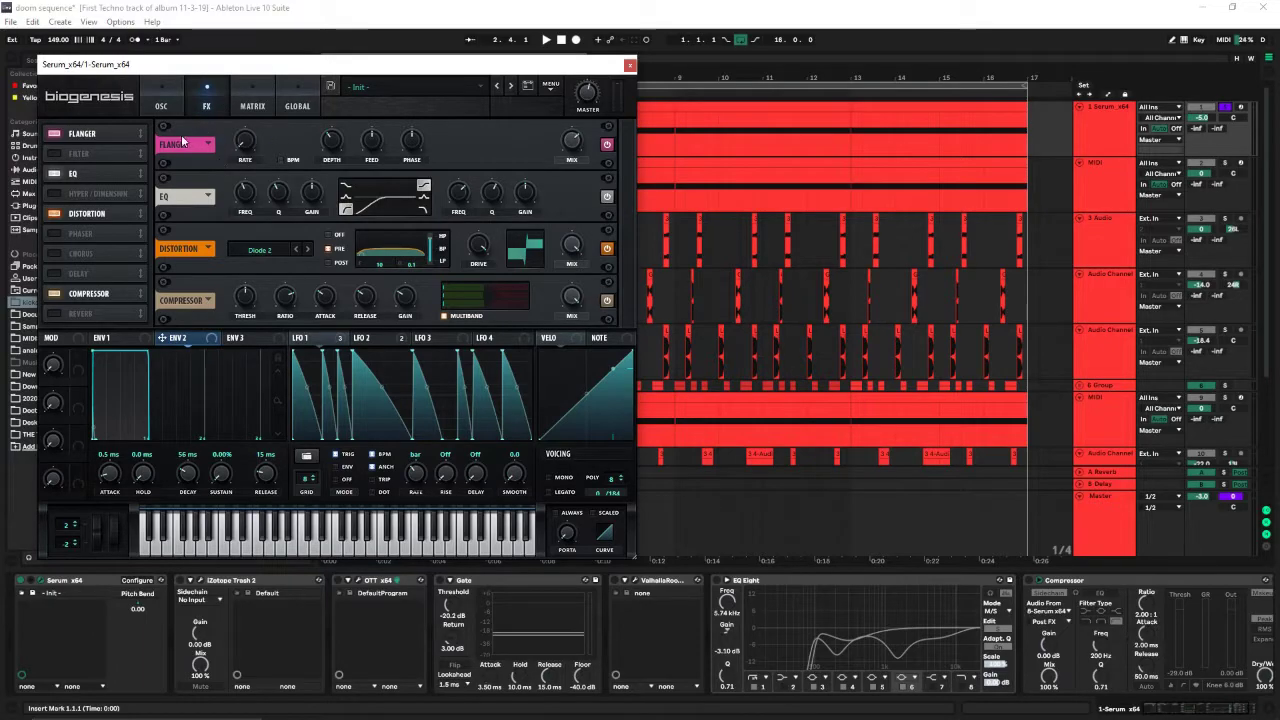
{"action": "left_click", "coordinate": [60, 137]}
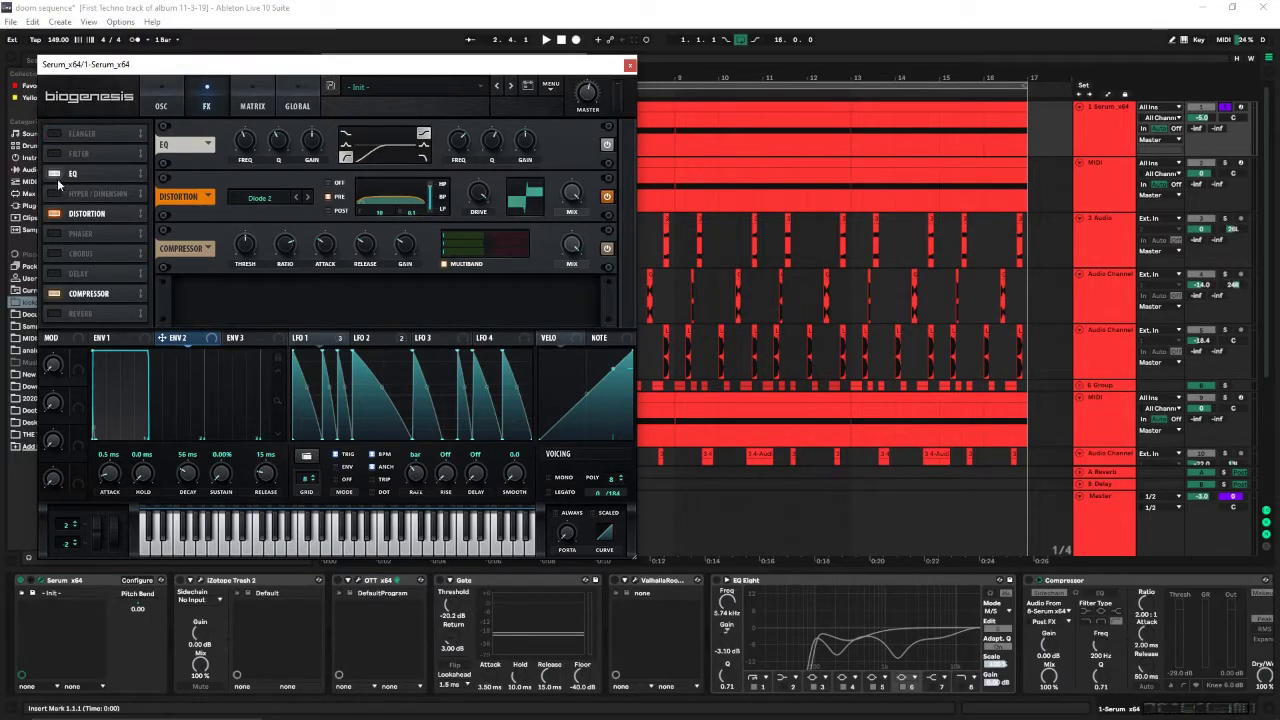
{"action": "left_click", "coordinate": [56, 175]}
{"action": "left_click", "coordinate": [55, 214]}
{"action": "left_click", "coordinate": [55, 295]}
{"action": "key", "text": "space"}
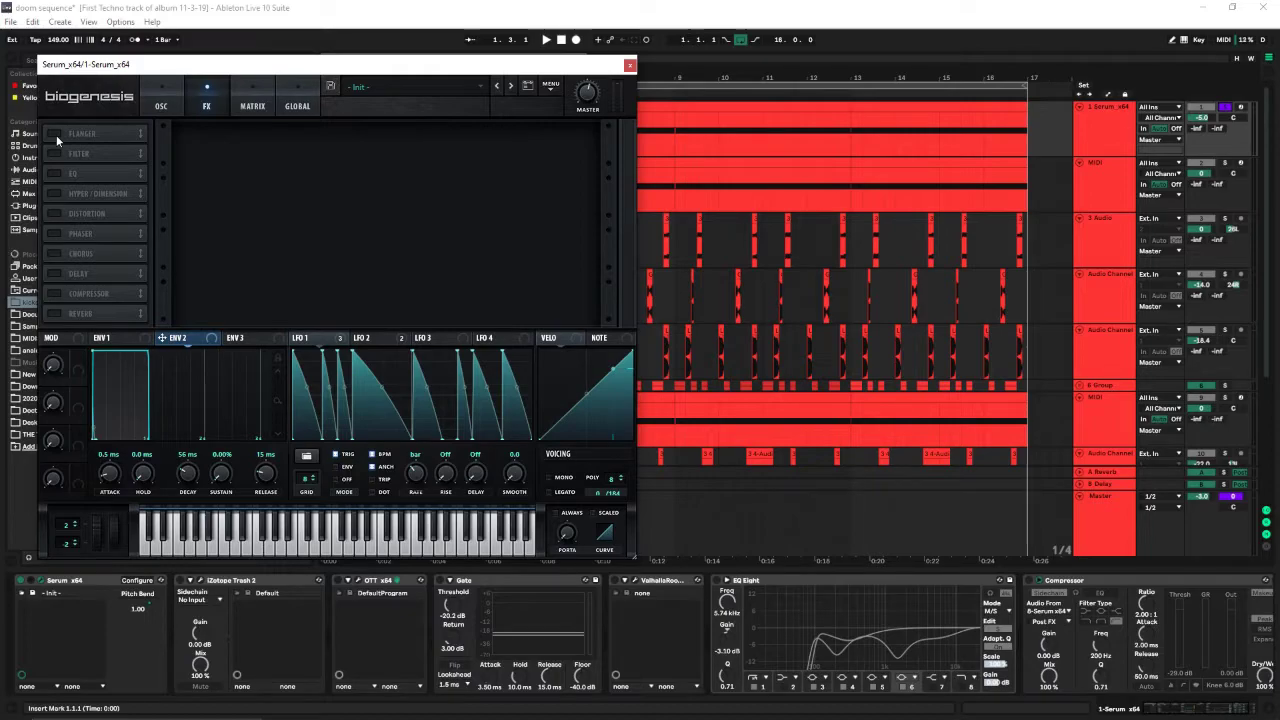
Switch Serum's Flanger, EQ, Distortion and Compressor effects back on one by one while auditioning the sound, and close Serum.
{"action": "left_click", "coordinate": [56, 135]}
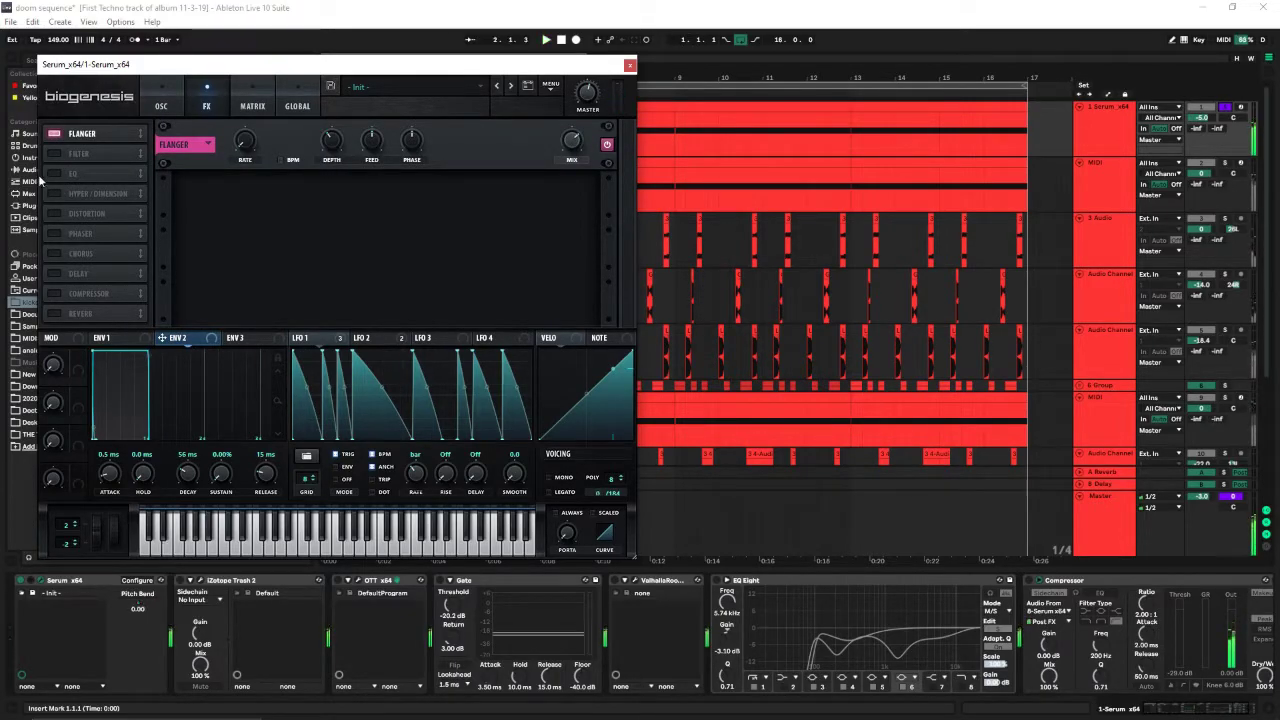
{"action": "left_click", "coordinate": [56, 174]}
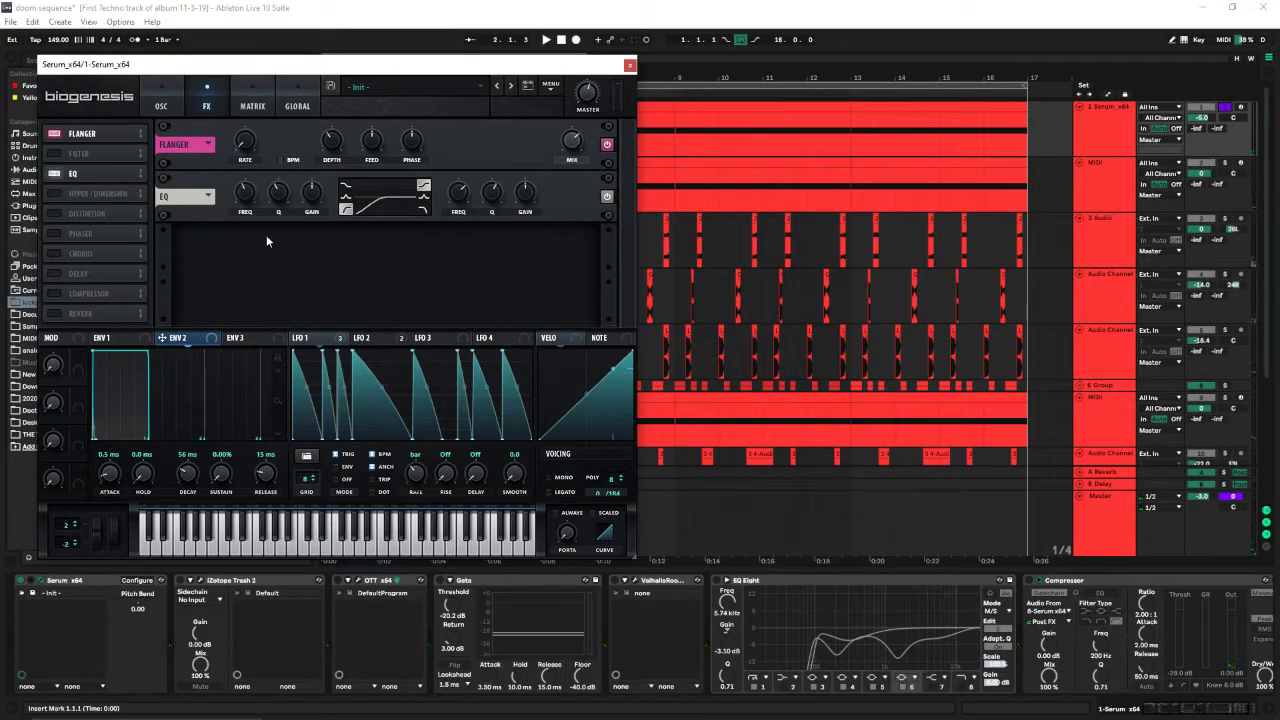
{"action": "left_click", "coordinate": [54, 213]}
{"action": "key", "text": "space"}
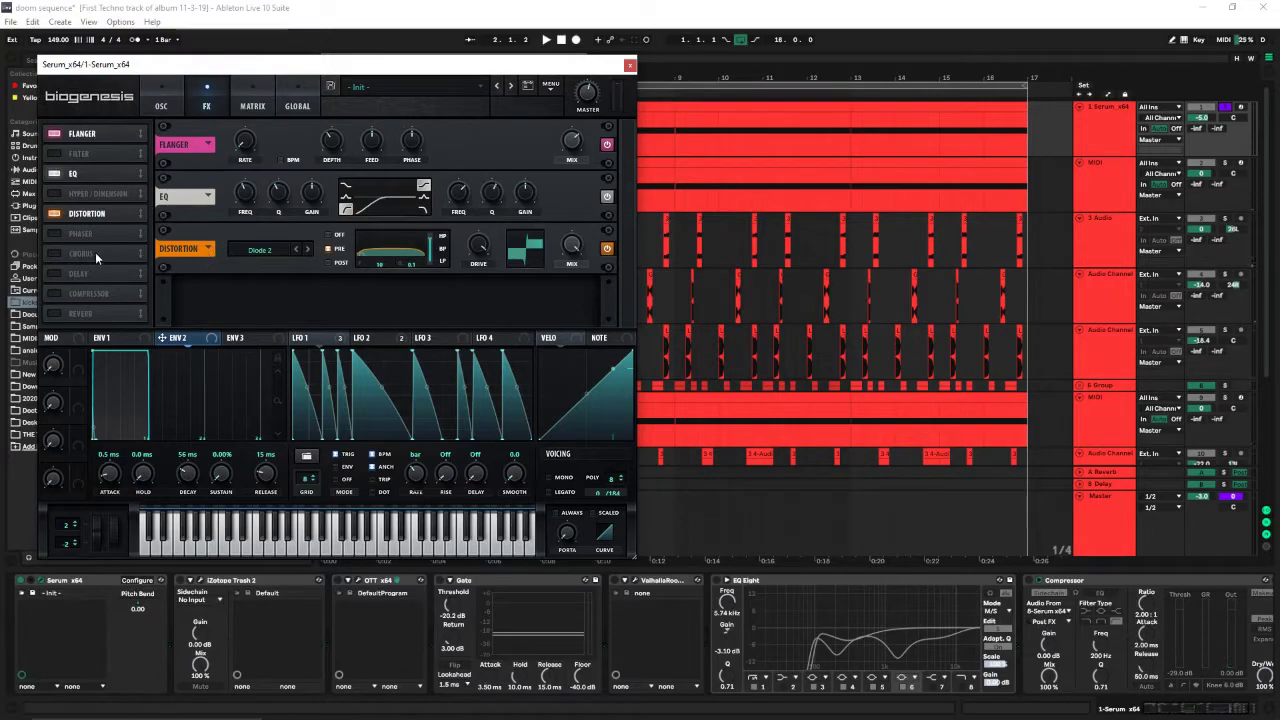
{"action": "left_click", "coordinate": [54, 294]}
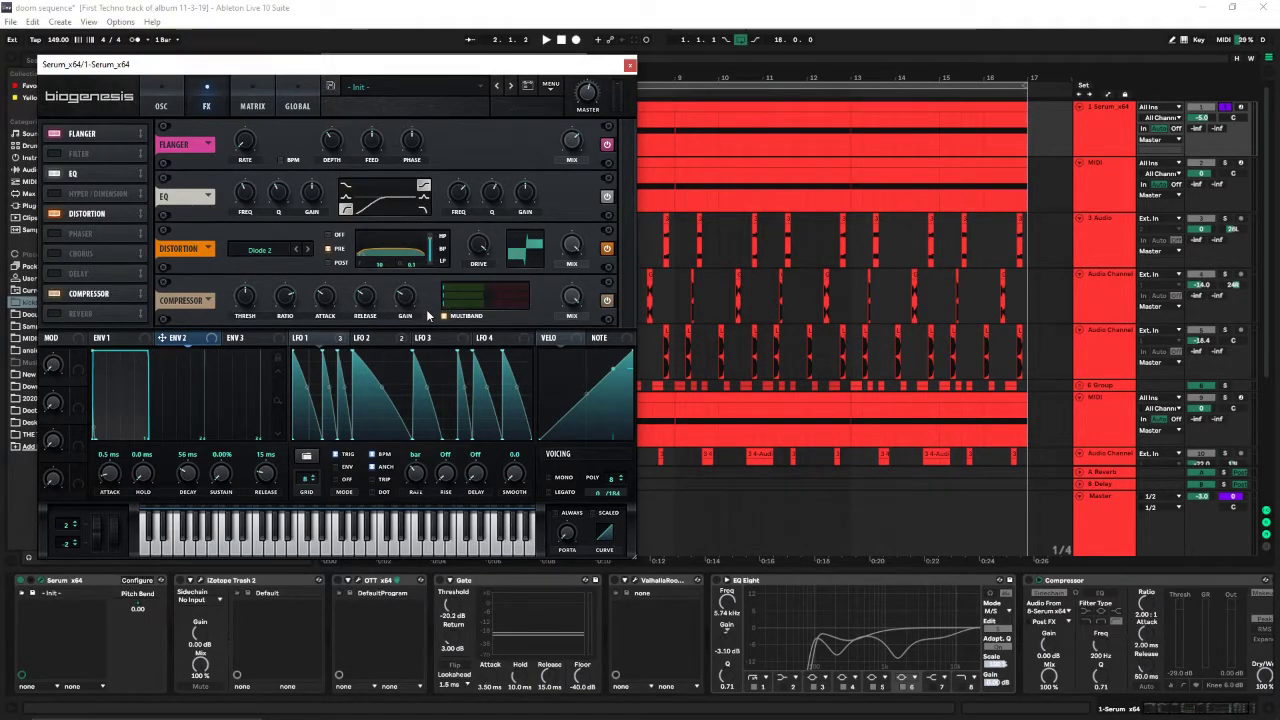
{"action": "key", "text": "space"}
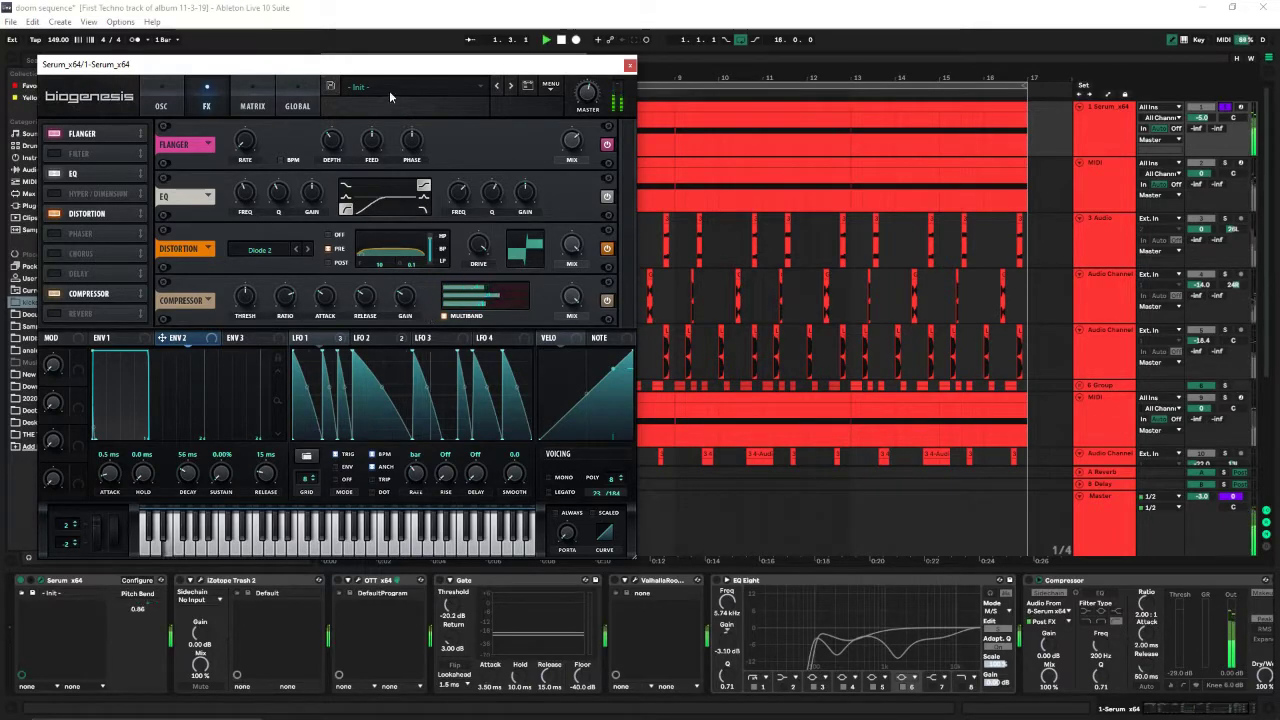
{"action": "left_click", "coordinate": [629, 66]}
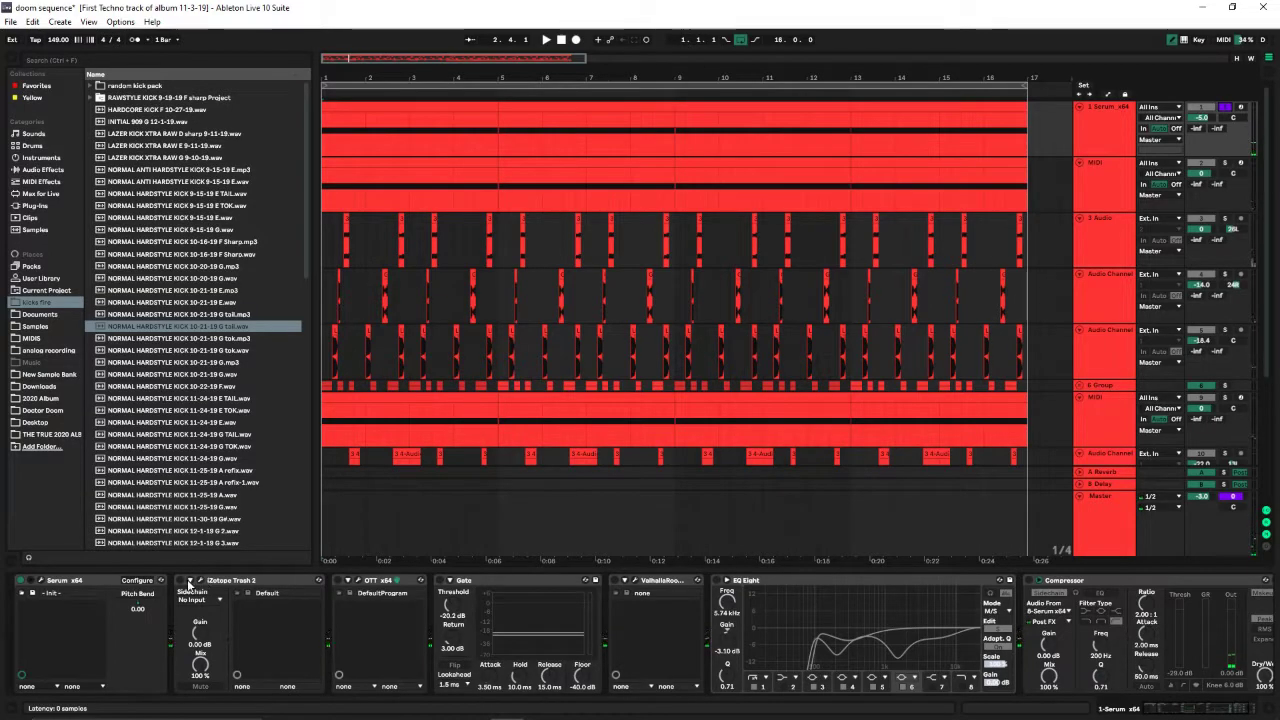
Open iZotope Trash 2 to examine its Clip Control distortion, switch the Gate on, audition the sound and close the plug-in.
{"action": "left_click", "coordinate": [201, 581]}
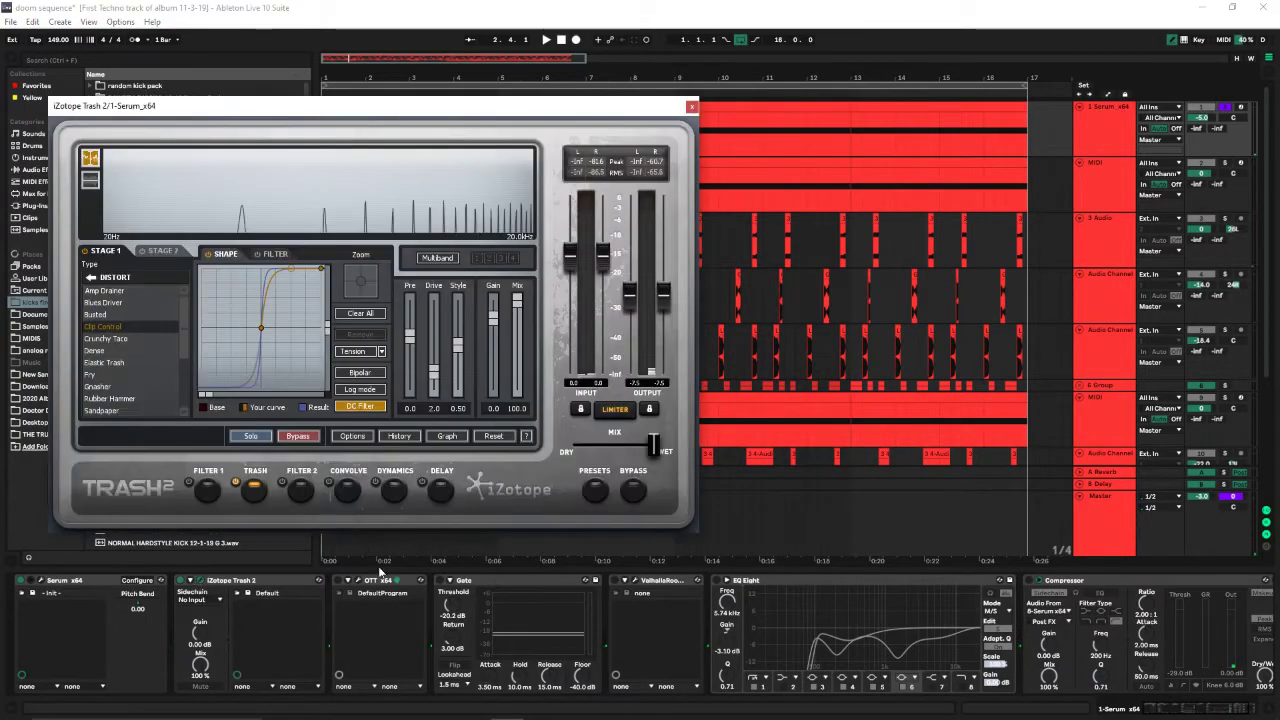
{"action": "left_click", "coordinate": [444, 583]}
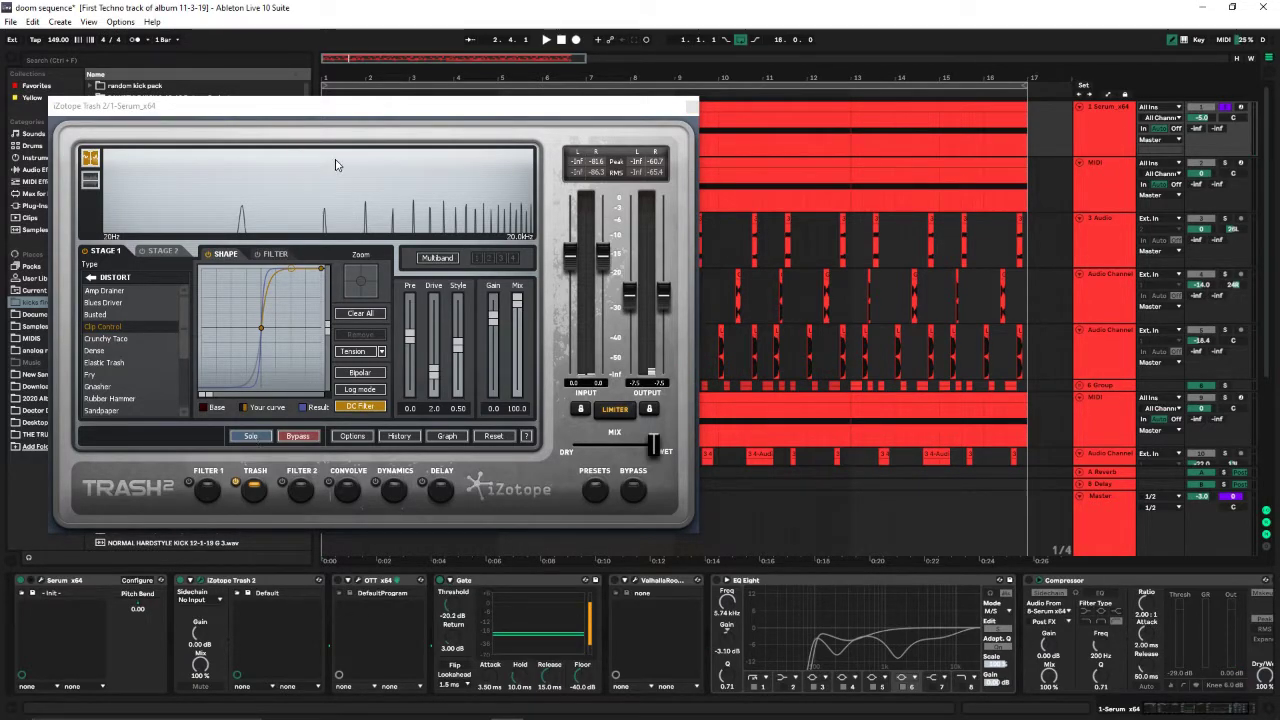
{"action": "left_click_drag", "start_coordinate": [318, 121], "coordinate": [453, 136]}
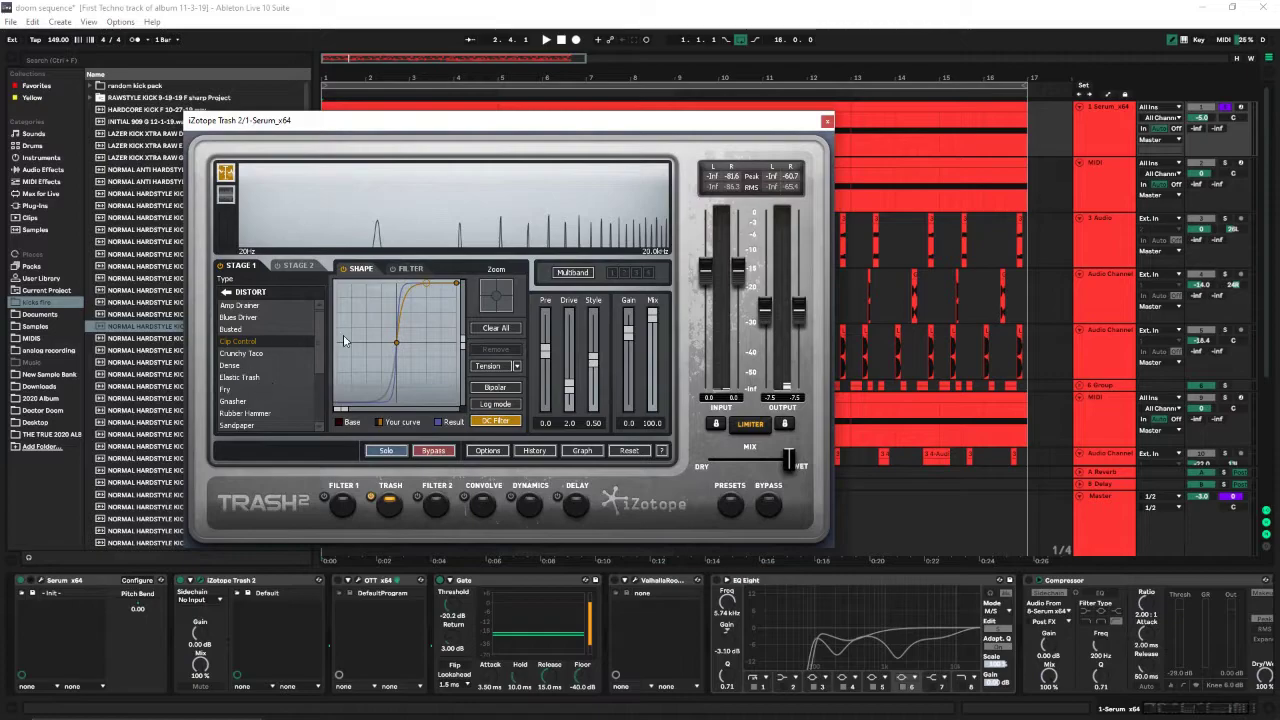
{"action": "key", "text": "space"}
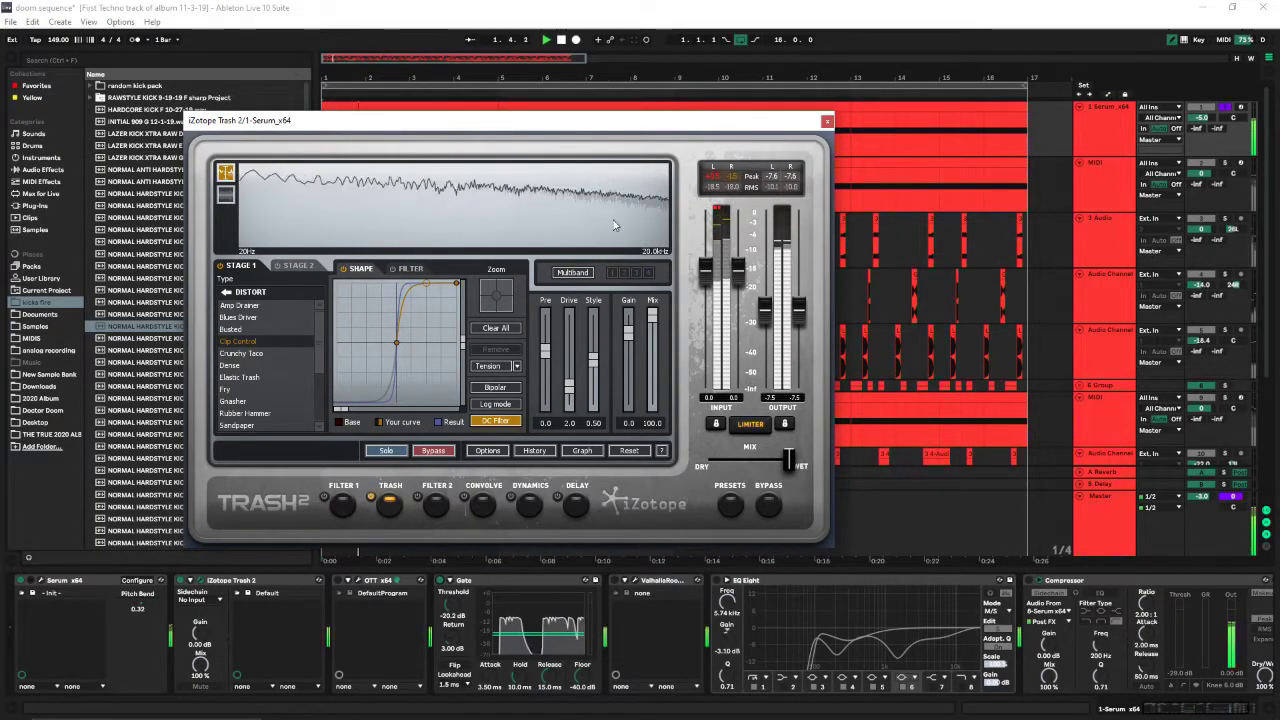
{"action": "key", "text": "space"}
{"action": "left_click", "coordinate": [827, 121]}
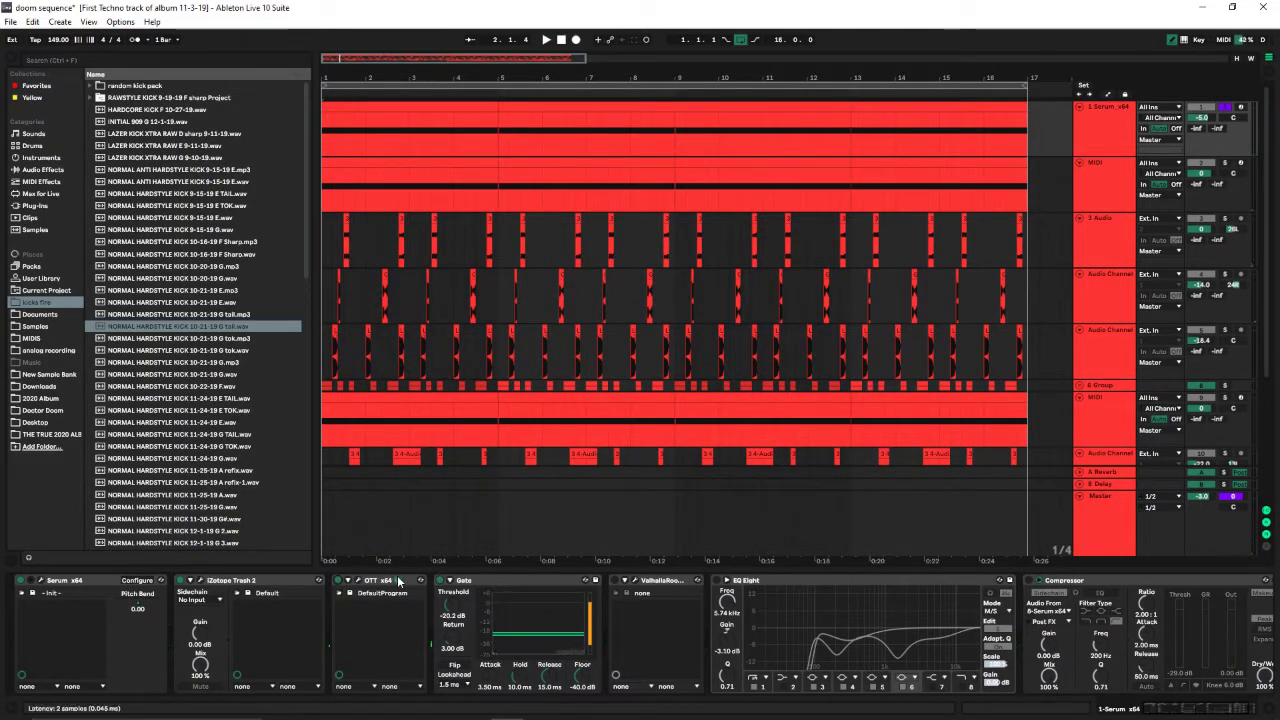
Audition the sound through OTT and the Gate, and fold the Trash 2, OTT and Gate devices.
{"action": "key", "text": "space"}
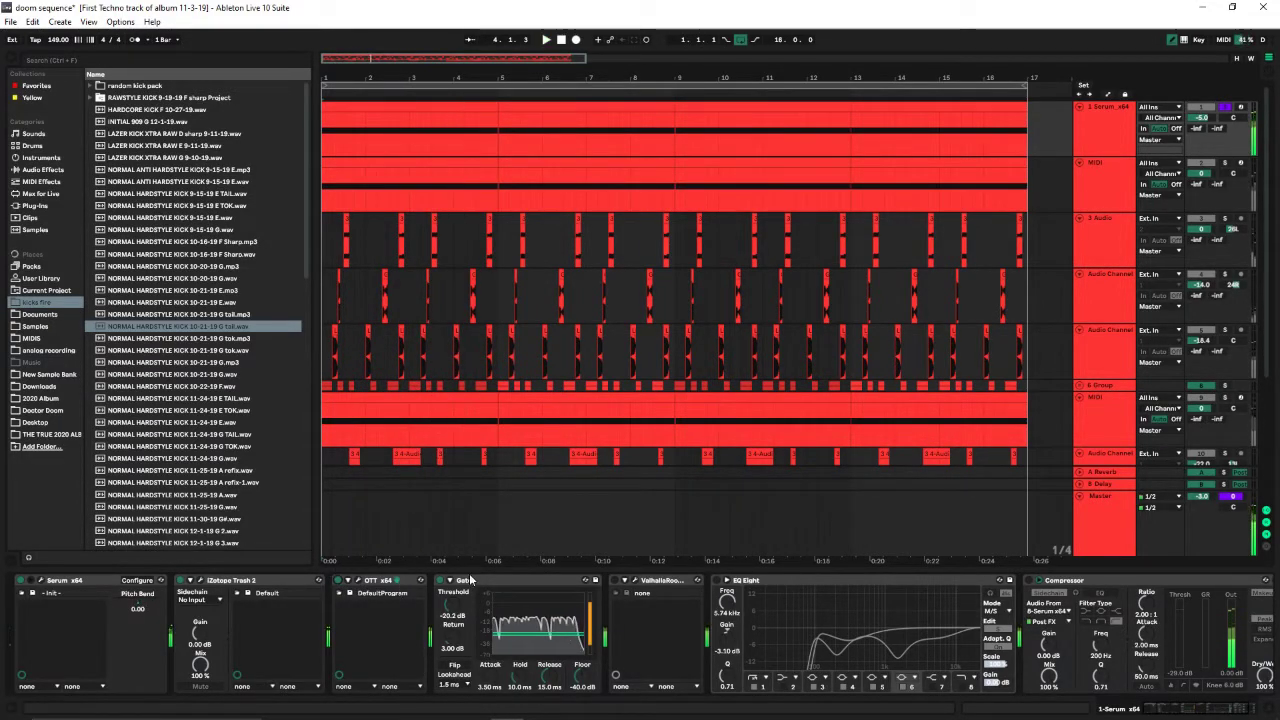
{"action": "double_click", "coordinate": [380, 581]}
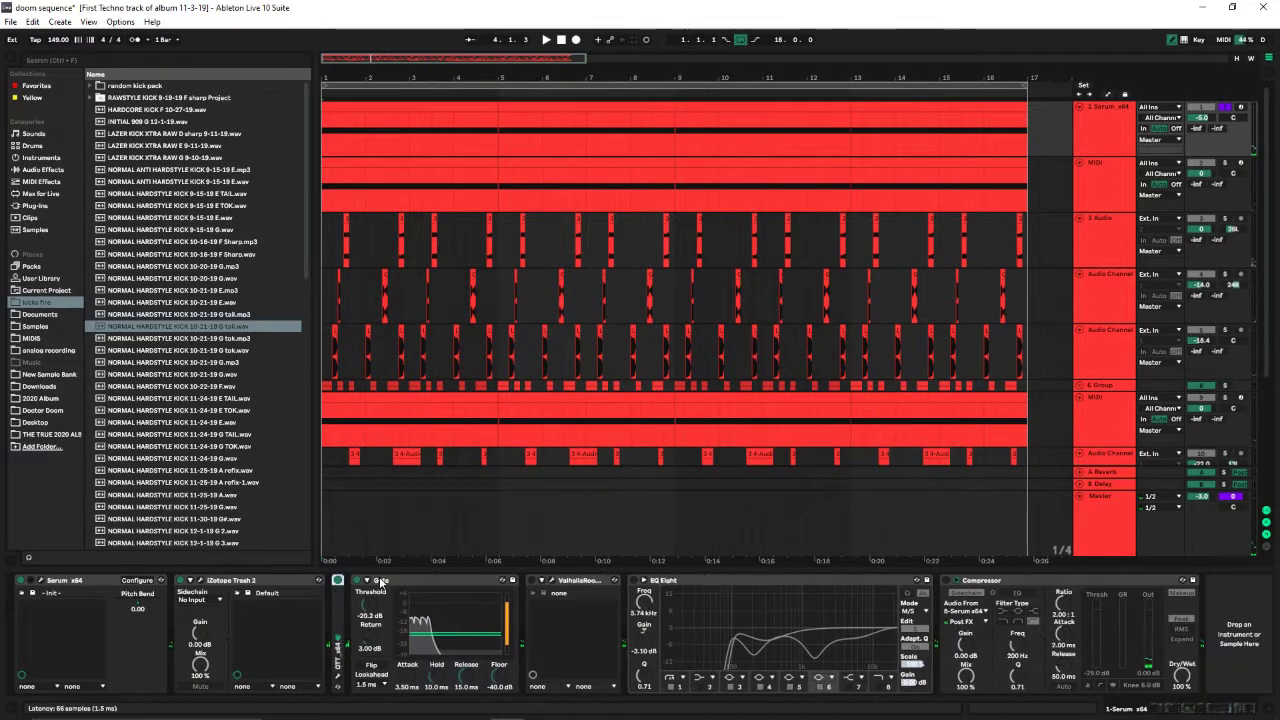
{"action": "double_click", "coordinate": [380, 582]}
{"action": "double_click", "coordinate": [244, 582]}
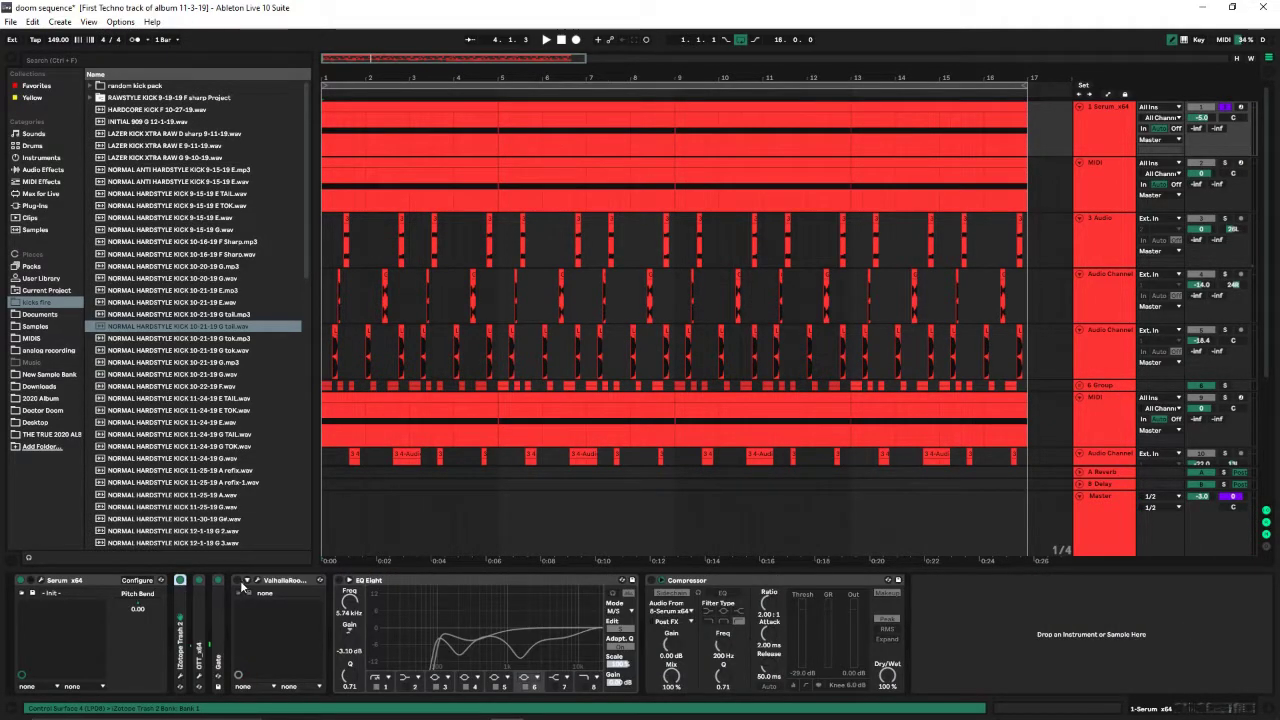
Switch on ValhallaRoom and EQ Eight in turn and audition the soloed track with each one added.
{"action": "key", "text": "space"}
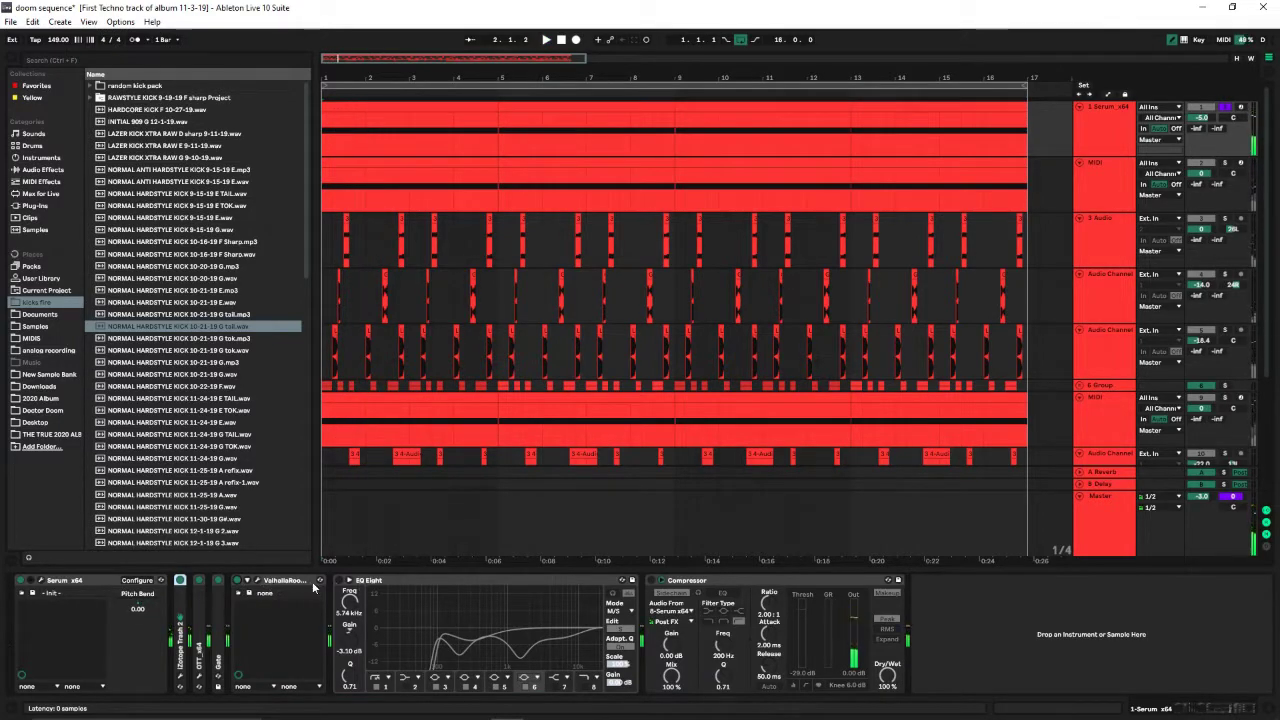
{"action": "key", "text": "space"}
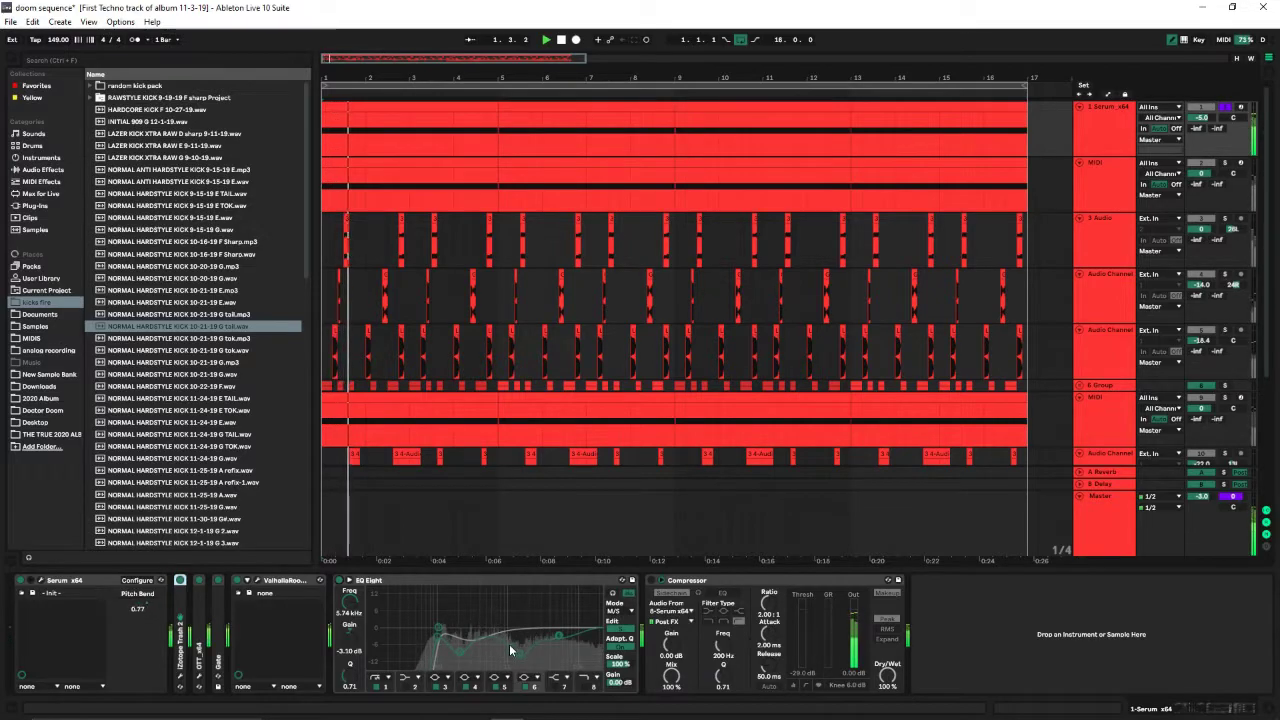
{"action": "key", "text": "space"}
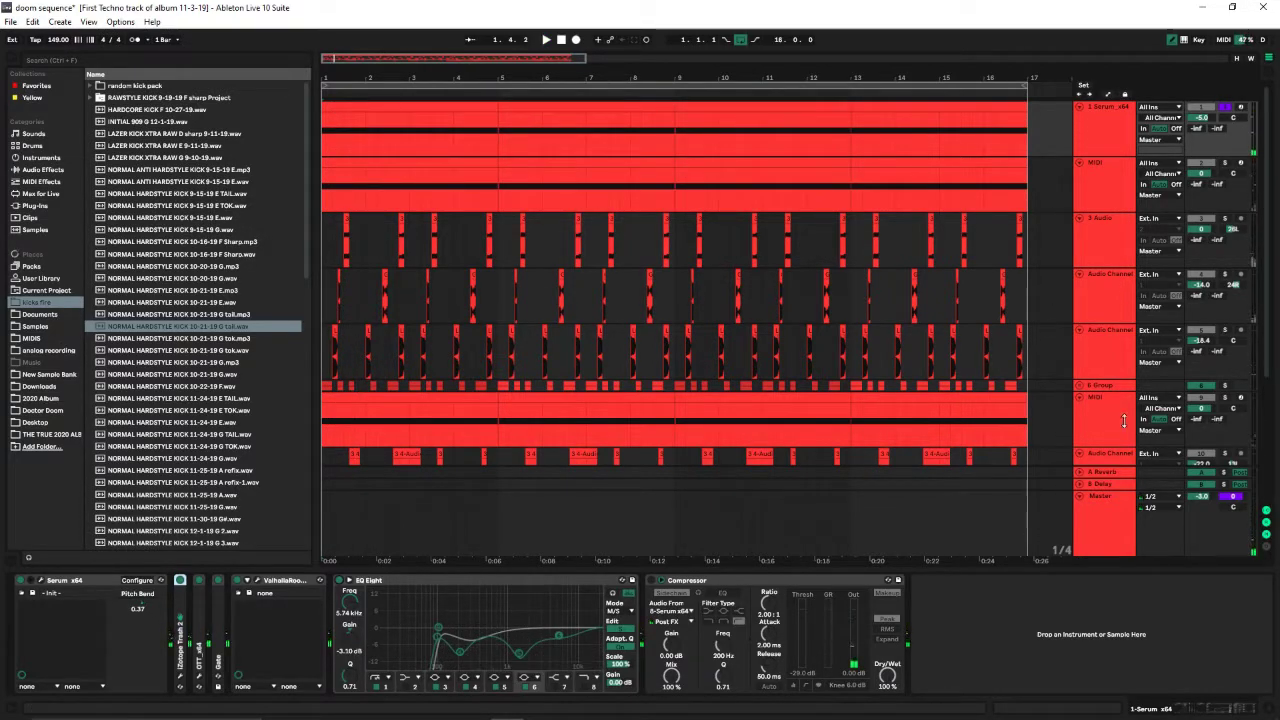
{"action": "scroll", "coordinate": [1112, 405], "scroll_direction": "down", "scroll_amount": 2}
{"action": "scroll", "coordinate": [1010, 441], "scroll_direction": "up", "scroll_amount": 2}
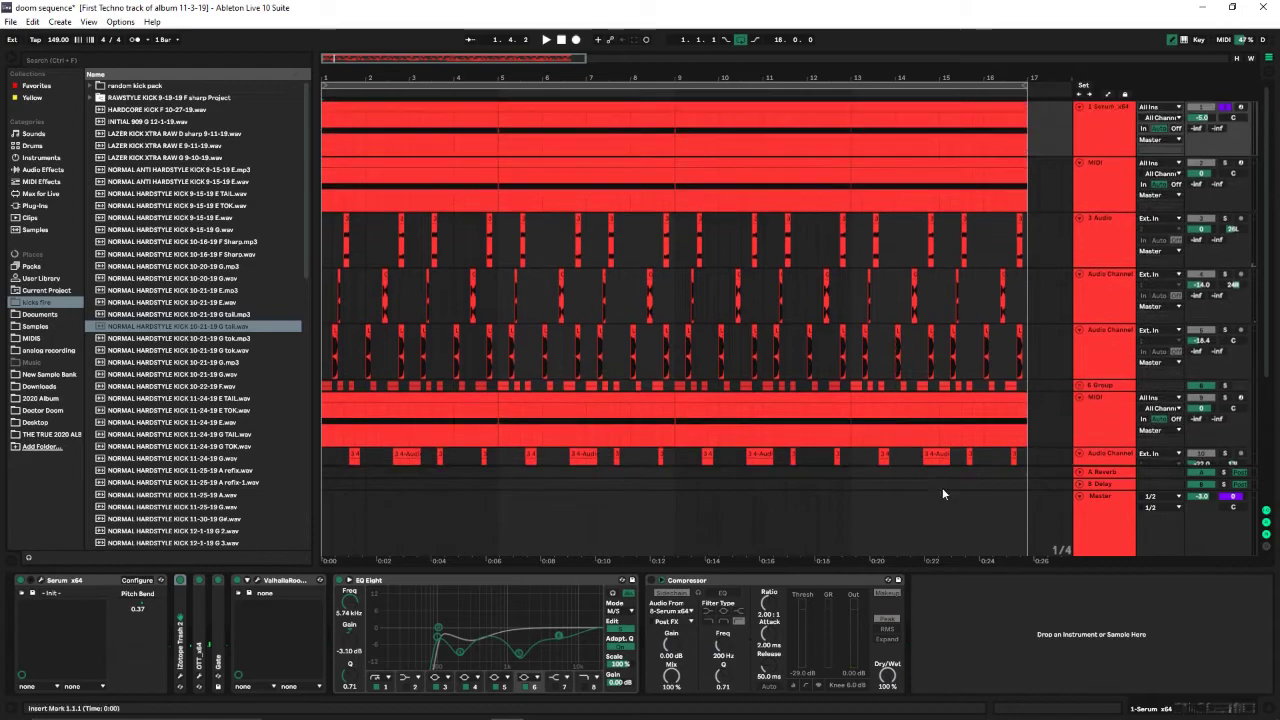
Inspect EQ Eight's band 4, move band 6 to about 5.99 kHz and -6.07 dB, and audition the equalized sound.
{"action": "left_click", "coordinate": [461, 652]}
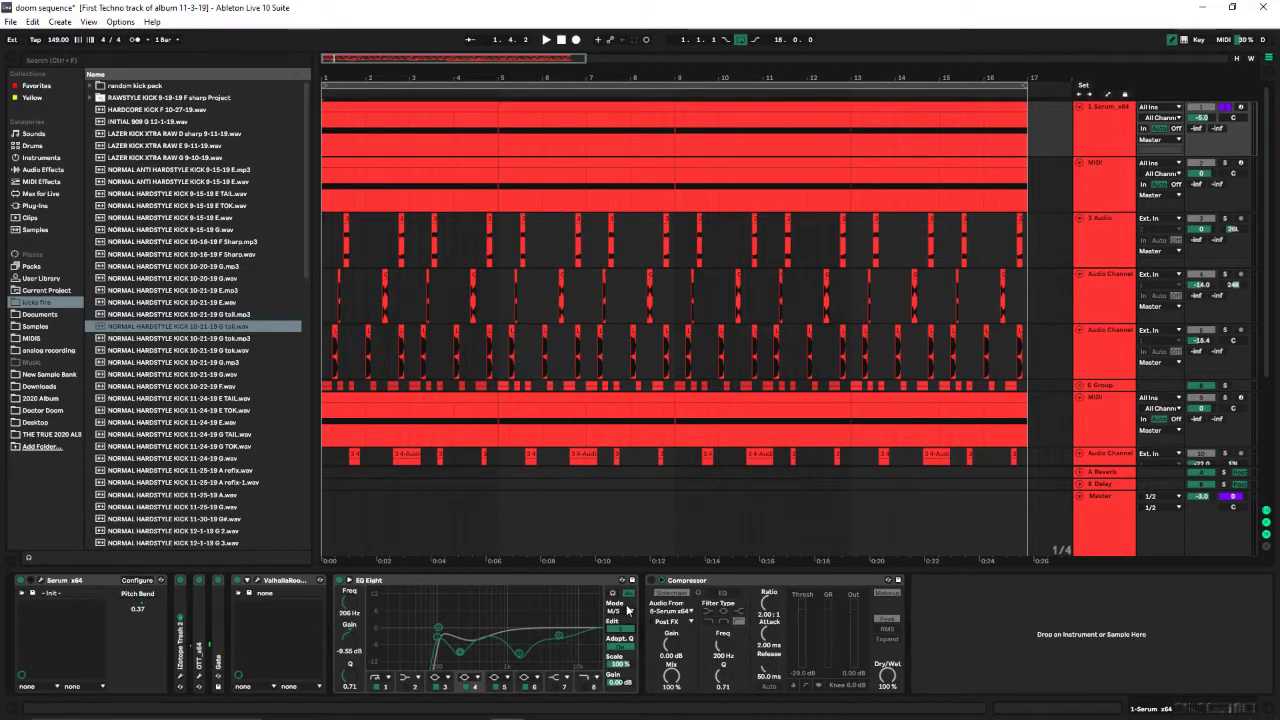
{"action": "left_click", "coordinate": [558, 636]}
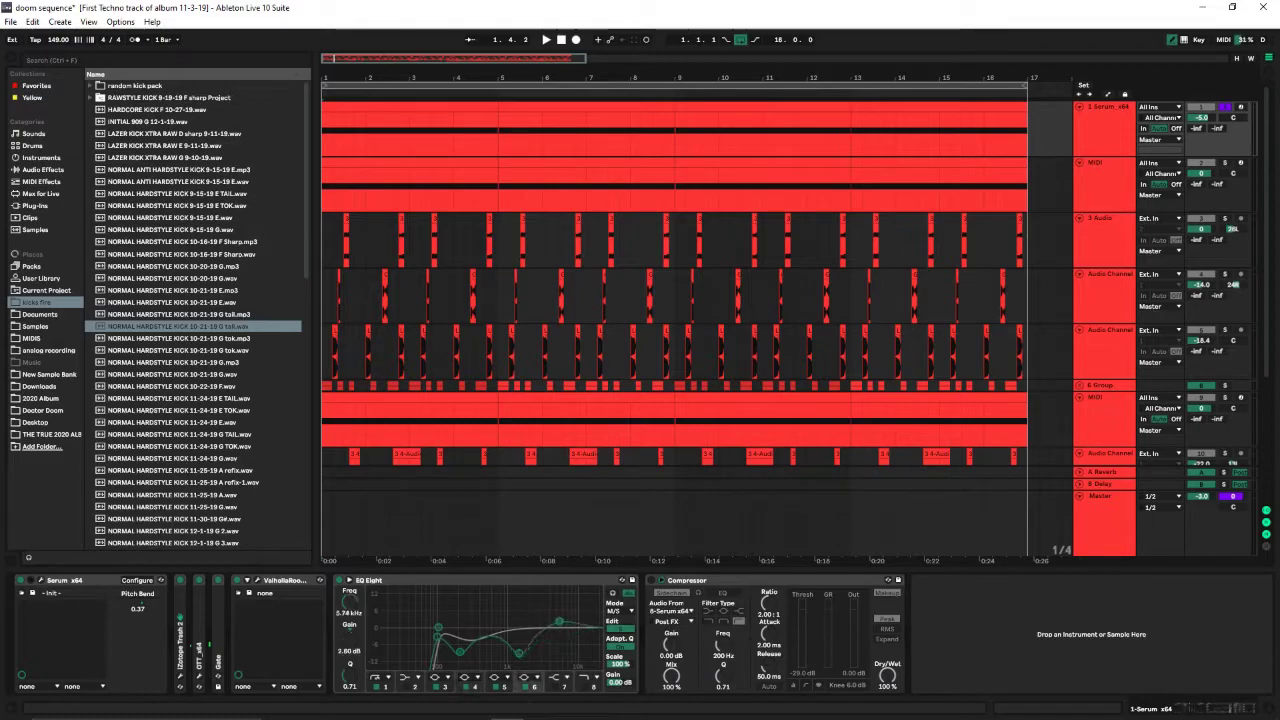
{"action": "key", "text": "space"}
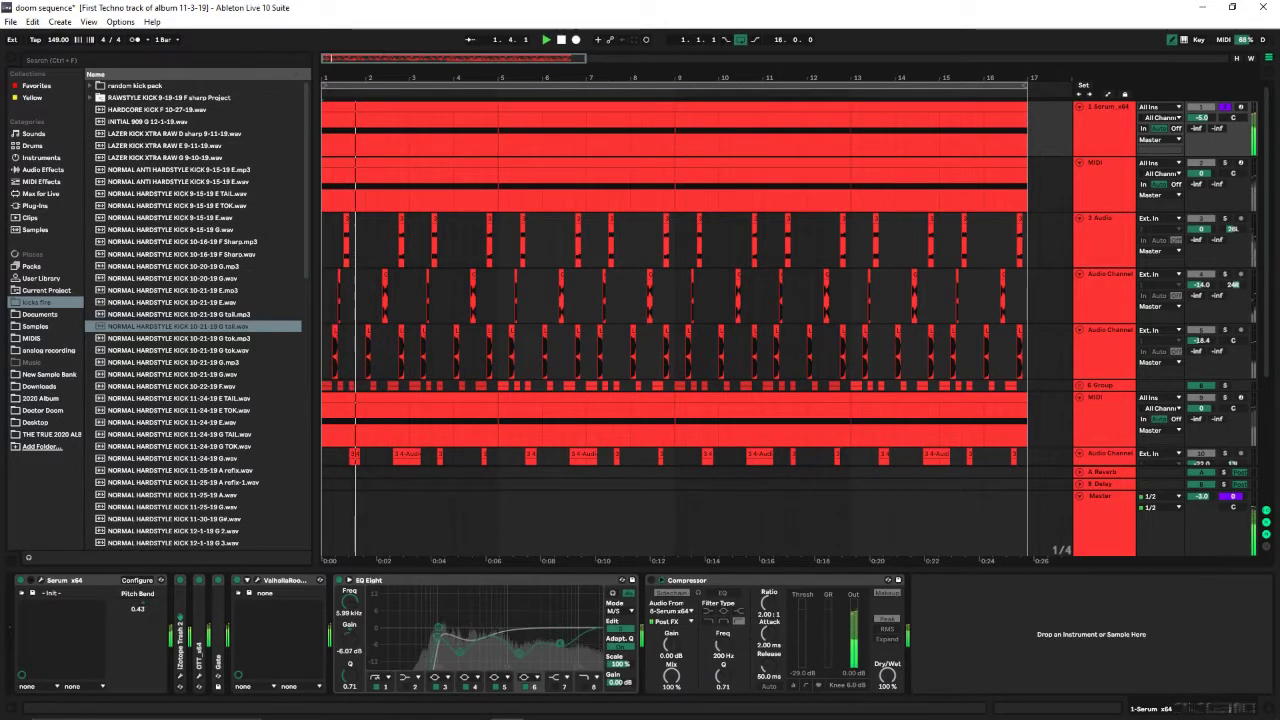
{"action": "key", "text": "space"}
{"action": "key", "text": "space"}
Audition the chain with the sidechained Compressor switched on, and fold the EQ Eight, ValhallaRoom and Compressor devices.
{"action": "double_click", "coordinate": [386, 581]}
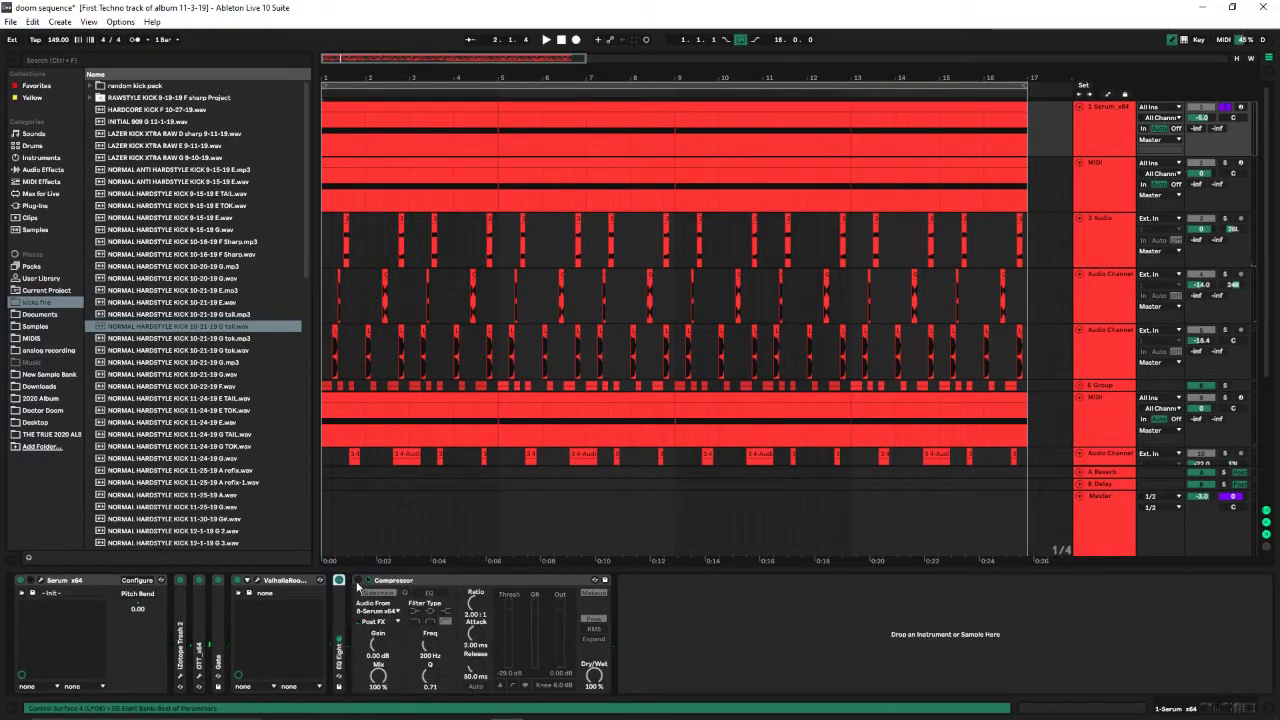
{"action": "key", "text": "space"}
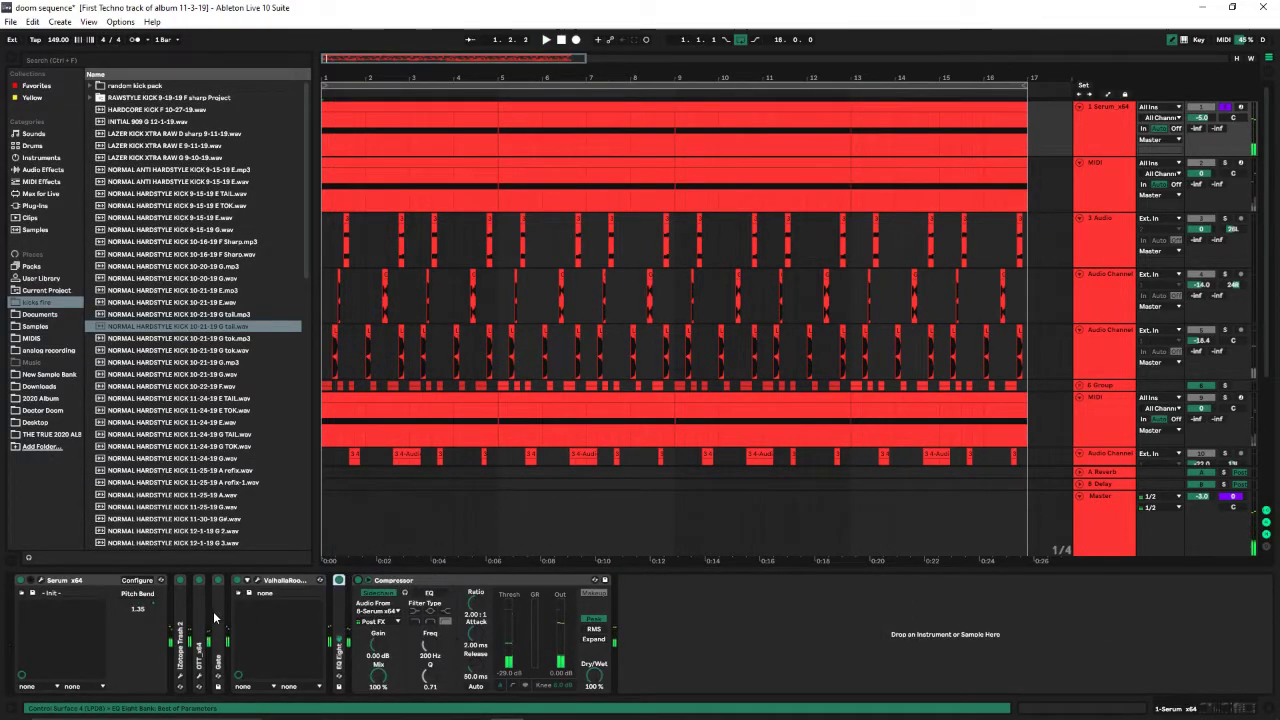
{"action": "double_click", "coordinate": [268, 580]}
{"action": "double_click", "coordinate": [310, 580]}
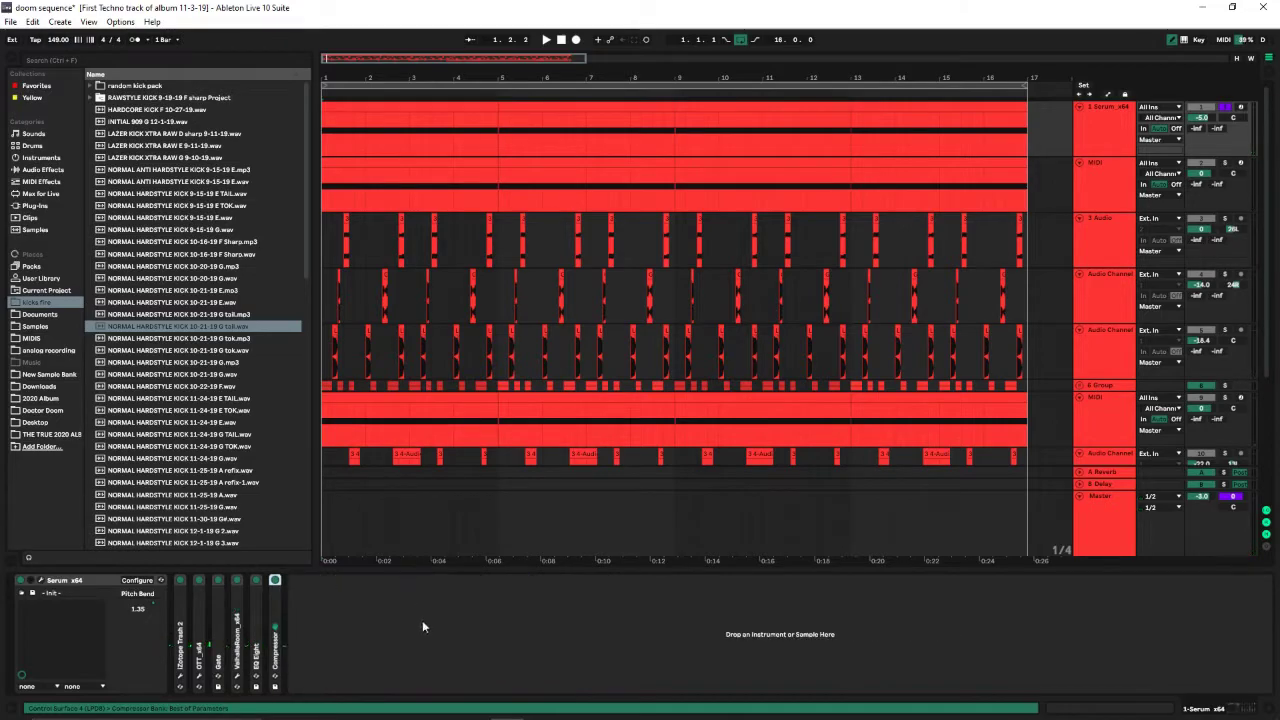
Solo the MIDI track below the first Serum track, show its device chain and play it briefly.
{"action": "left_click", "coordinate": [1225, 162]}
{"action": "key", "text": "space"}
{"action": "left_click", "coordinate": [1108, 180]}
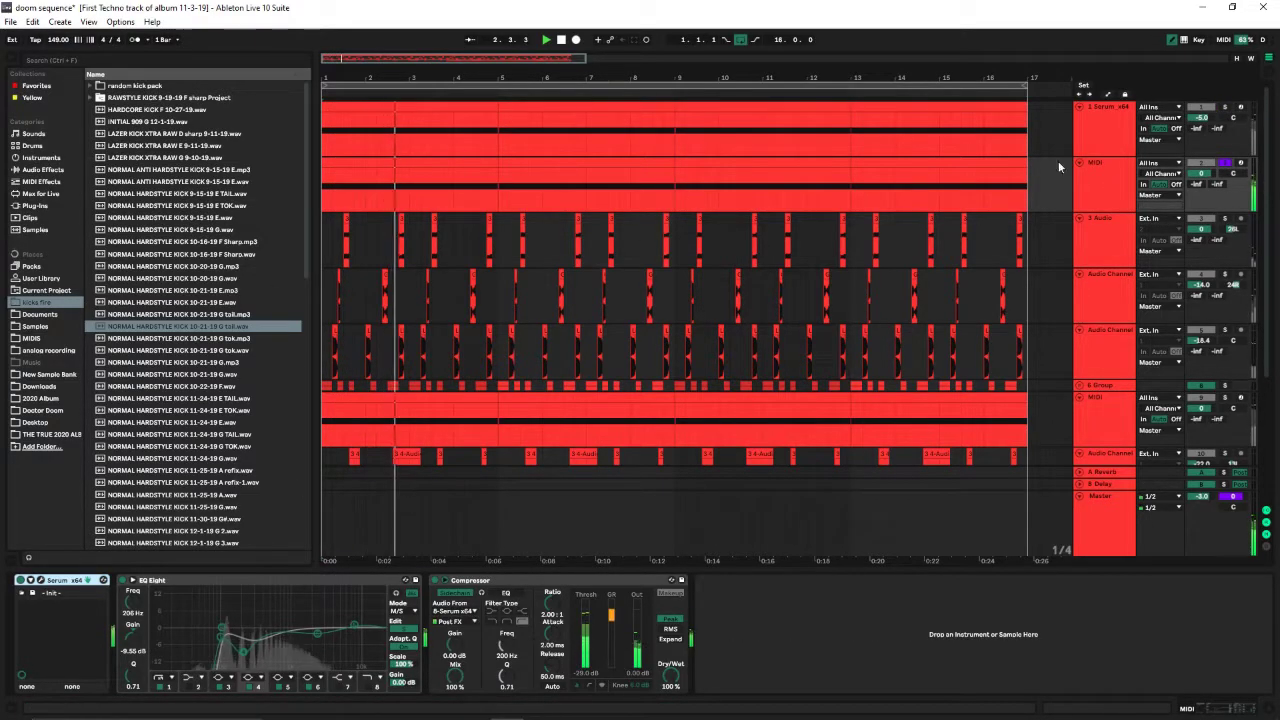
{"action": "key", "text": "space"}
Open this track's Serum to examine its oscillators, filter, LFO 1 and effects, audition the patch and close it.
{"action": "left_click", "coordinate": [40, 580]}
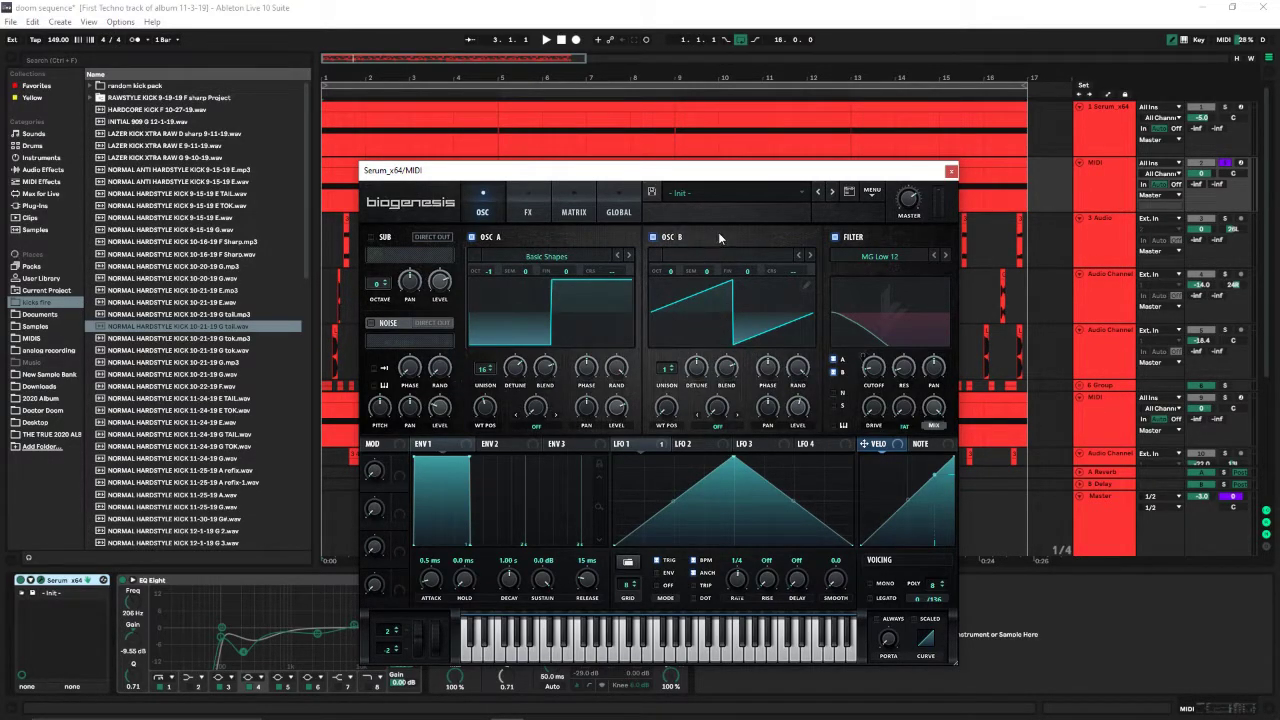
{"action": "key", "text": "space"}
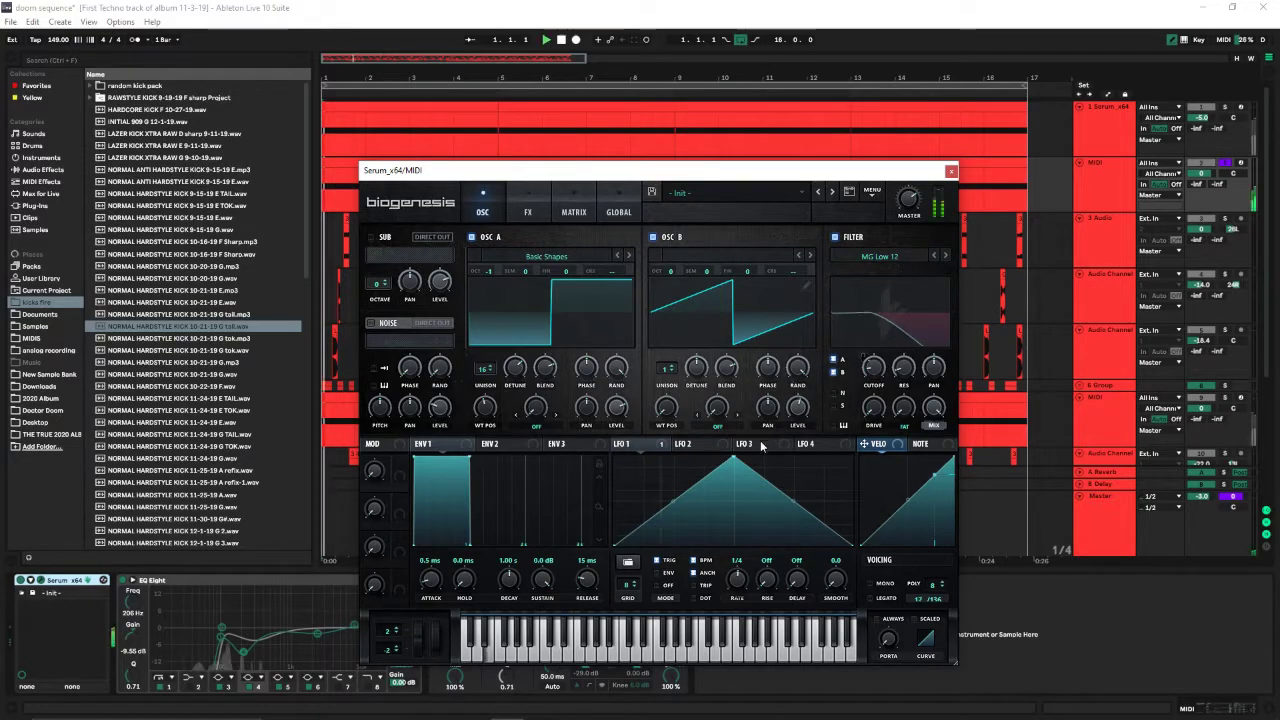
{"action": "key", "text": "space"}
{"action": "left_click", "coordinate": [528, 212]}
{"action": "left_click", "coordinate": [484, 212]}
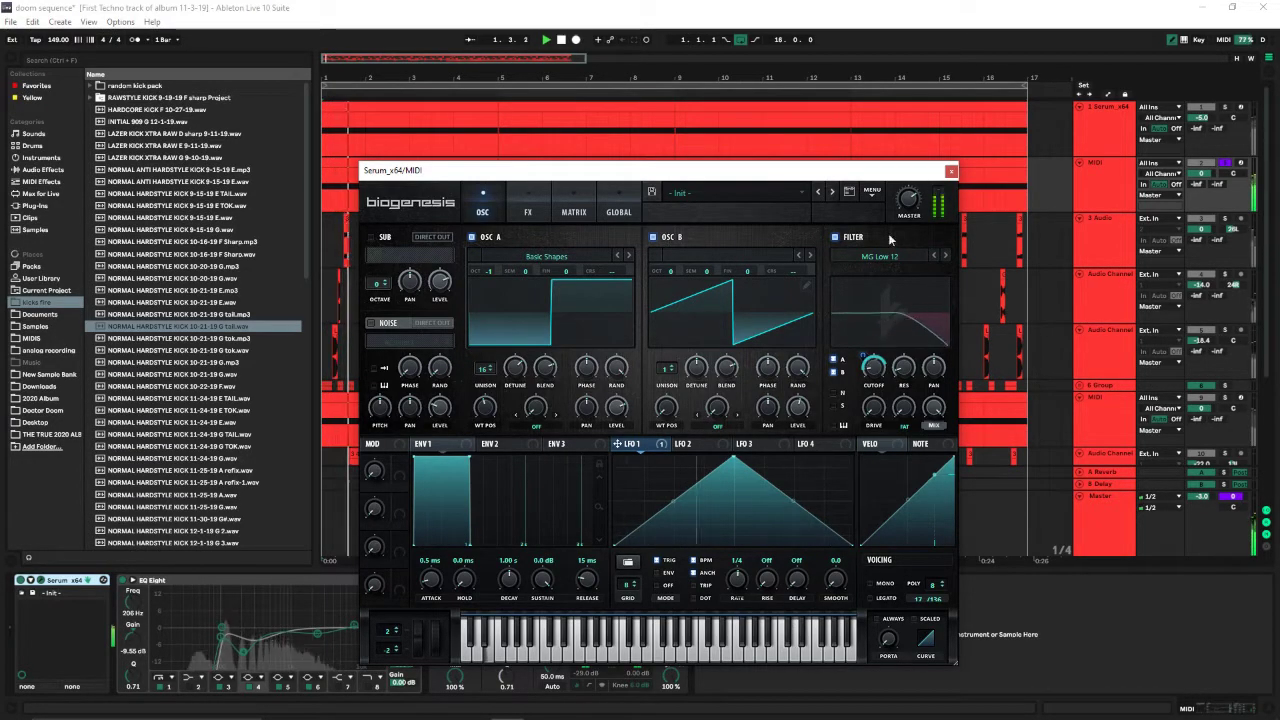
{"action": "left_click", "coordinate": [951, 172]}
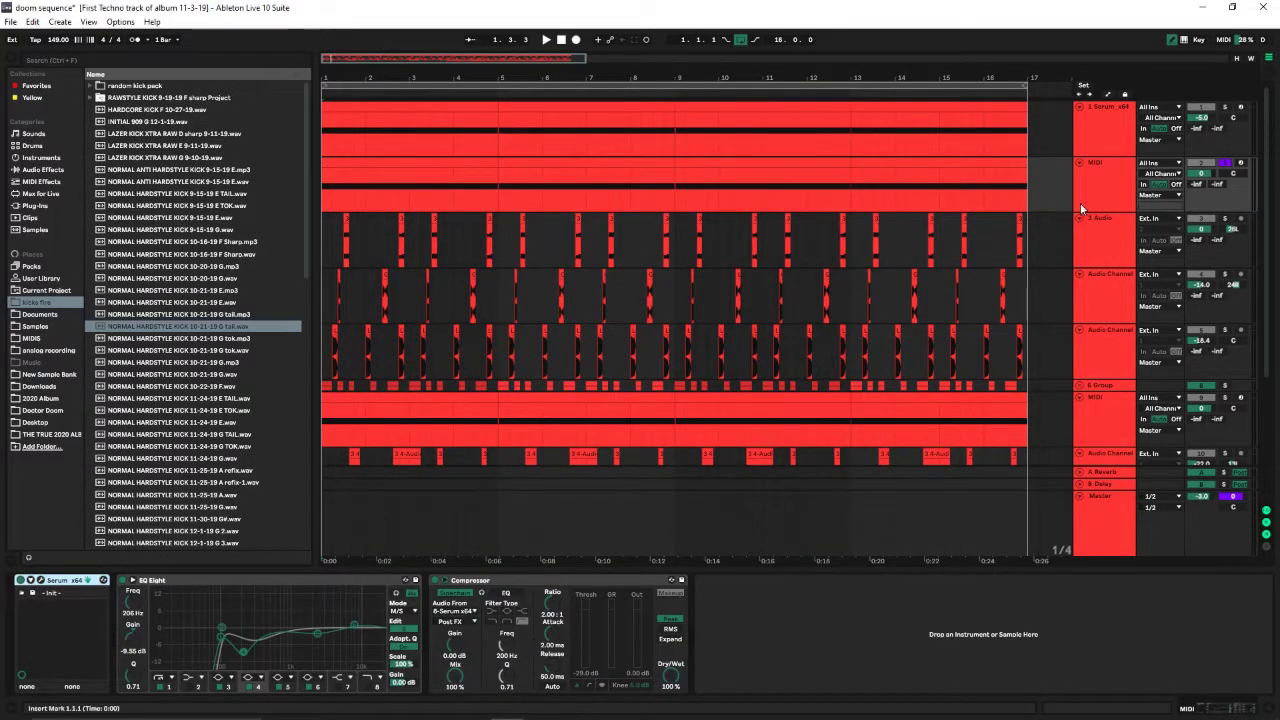
Solo the 3 Audio track, show its device chain and play it briefly.
{"action": "left_click", "coordinate": [1110, 240]}
{"action": "key", "text": "space"}
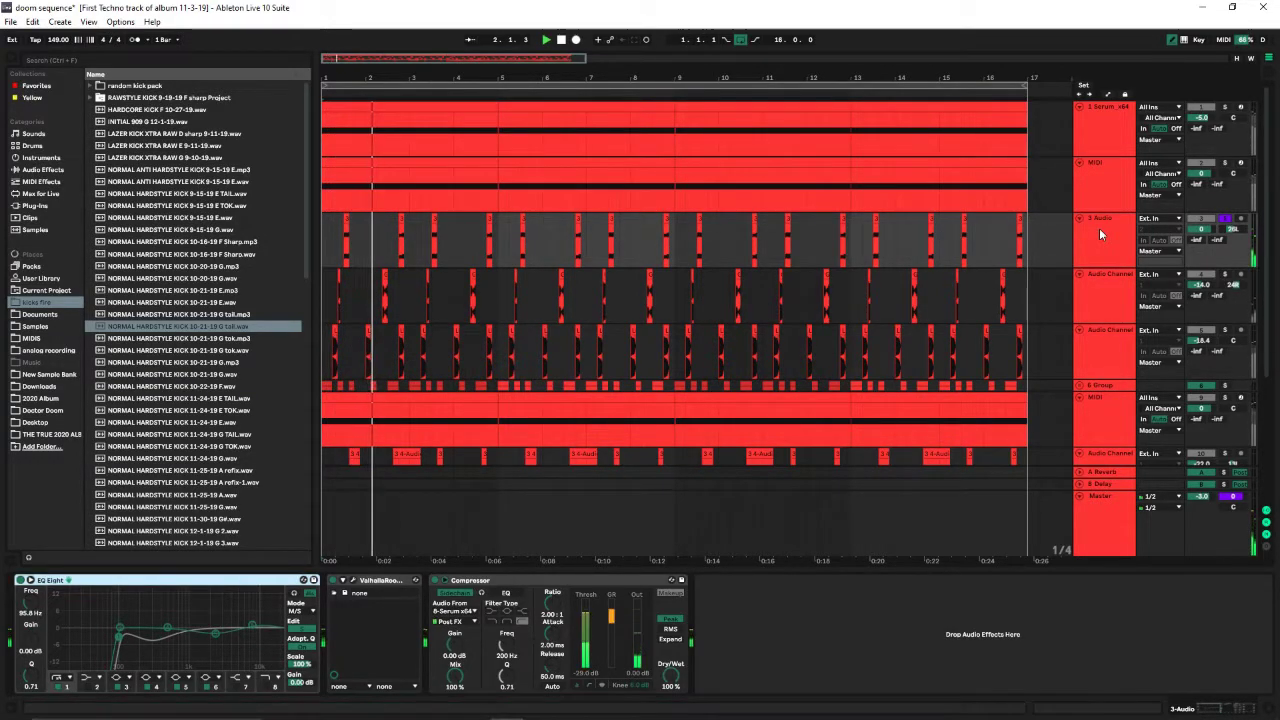
{"action": "key", "text": "space"}
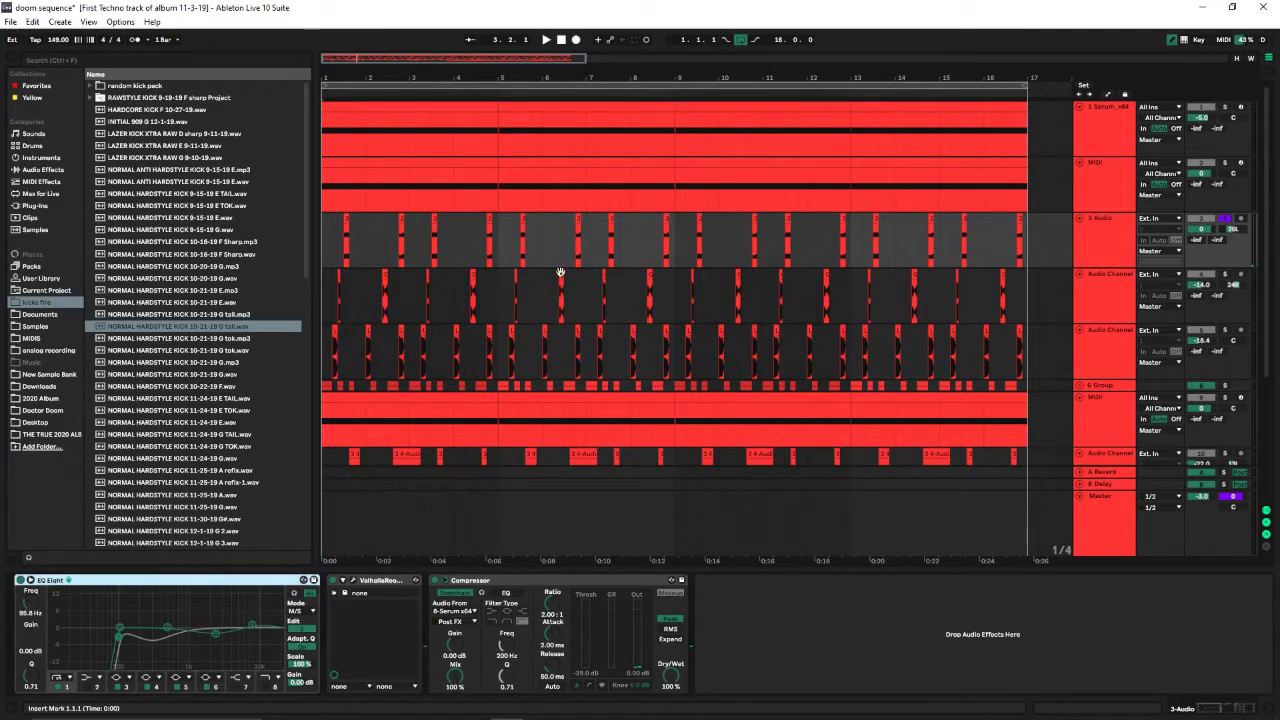
Insert a MIDI track directly below the 3 Audio track.
{"action": "left_click_drag", "start_coordinate": [583, 57], "coordinate": [549, 94]}
{"action": "right_click", "coordinate": [1093, 236]}
{"action": "left_click", "coordinate": [1120, 338]}
Load the Cryogen plug-in on the new MIDI track and insert Serum_x64 in front of it.
{"action": "left_click", "coordinate": [35, 206]}
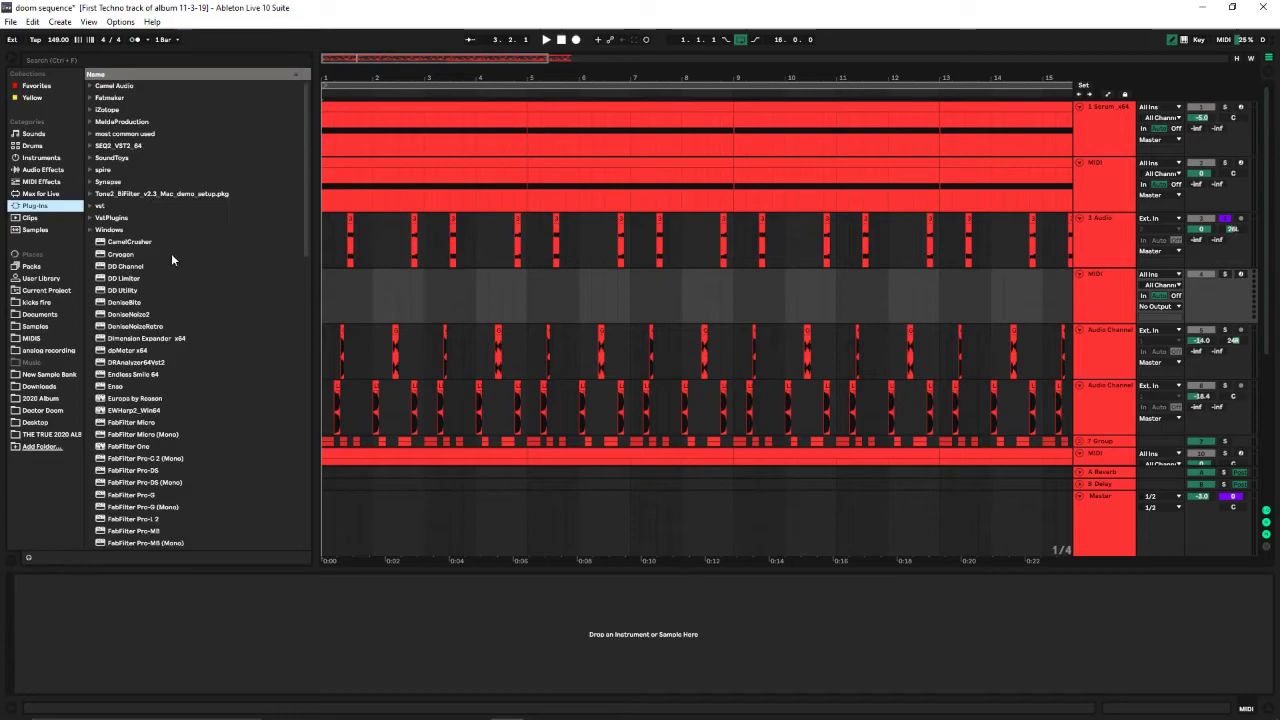
{"action": "left_click", "coordinate": [120, 258]}
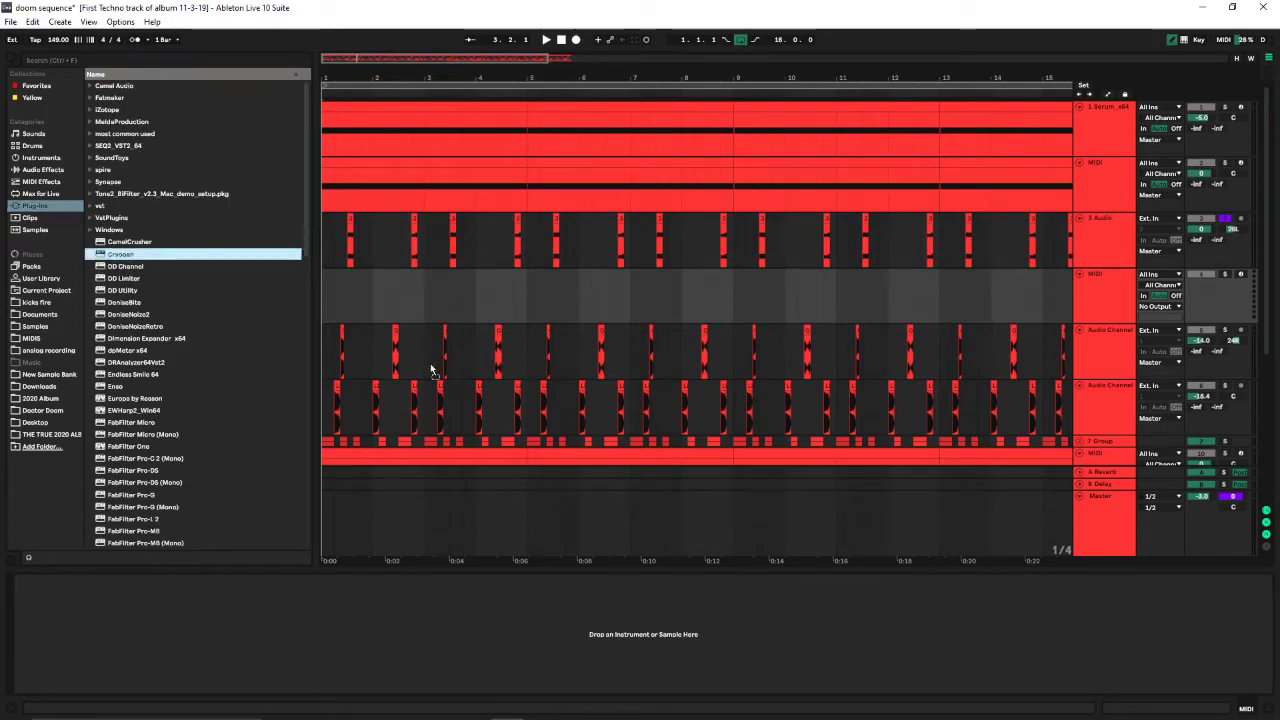
{"action": "left_click_drag", "start_coordinate": [472, 543], "coordinate": [423, 633]}
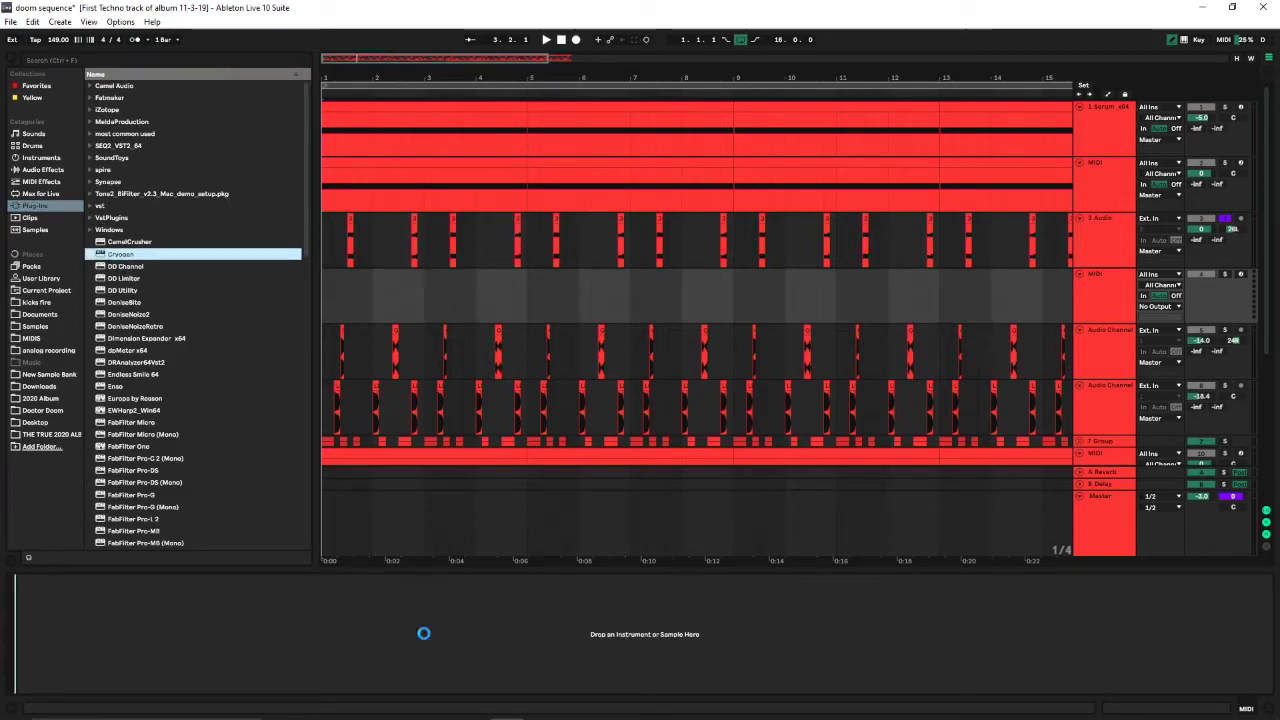
{"action": "left_click", "coordinate": [90, 136]}
{"action": "left_click_drag", "start_coordinate": [129, 208], "coordinate": [68, 697]}
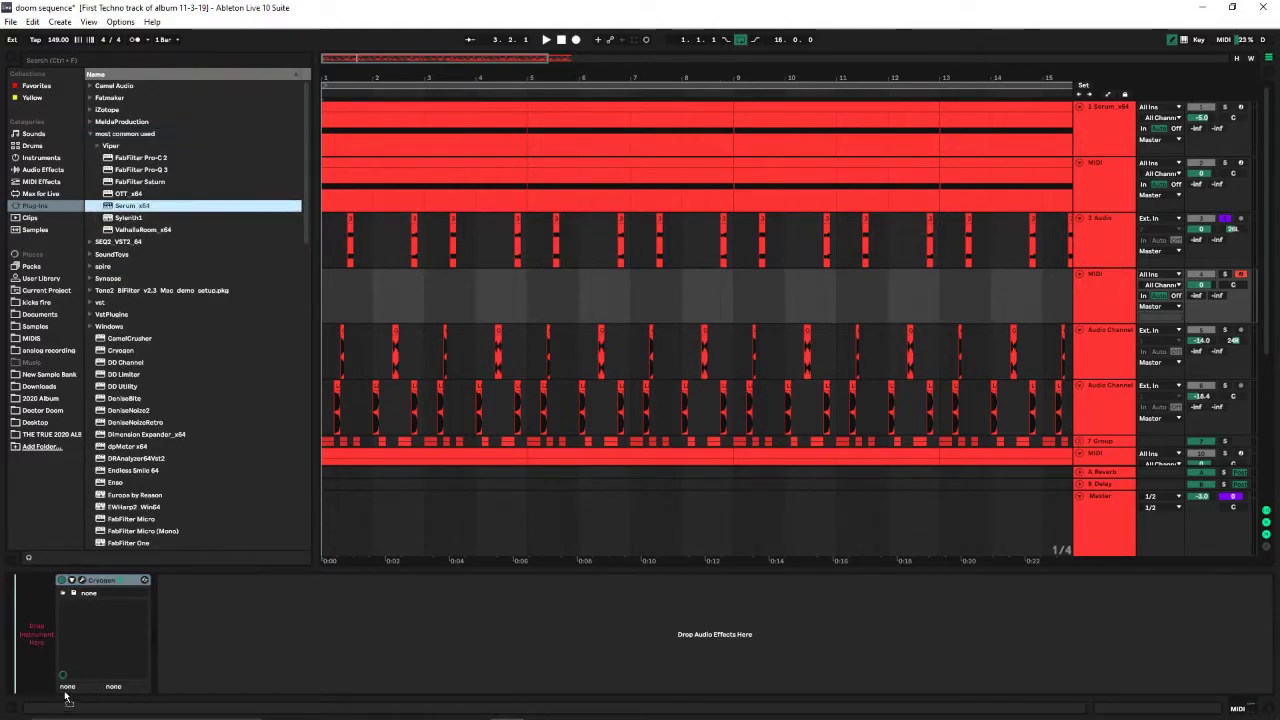
{"action": "left_click_drag", "start_coordinate": [71, 605], "coordinate": [68, 610]}
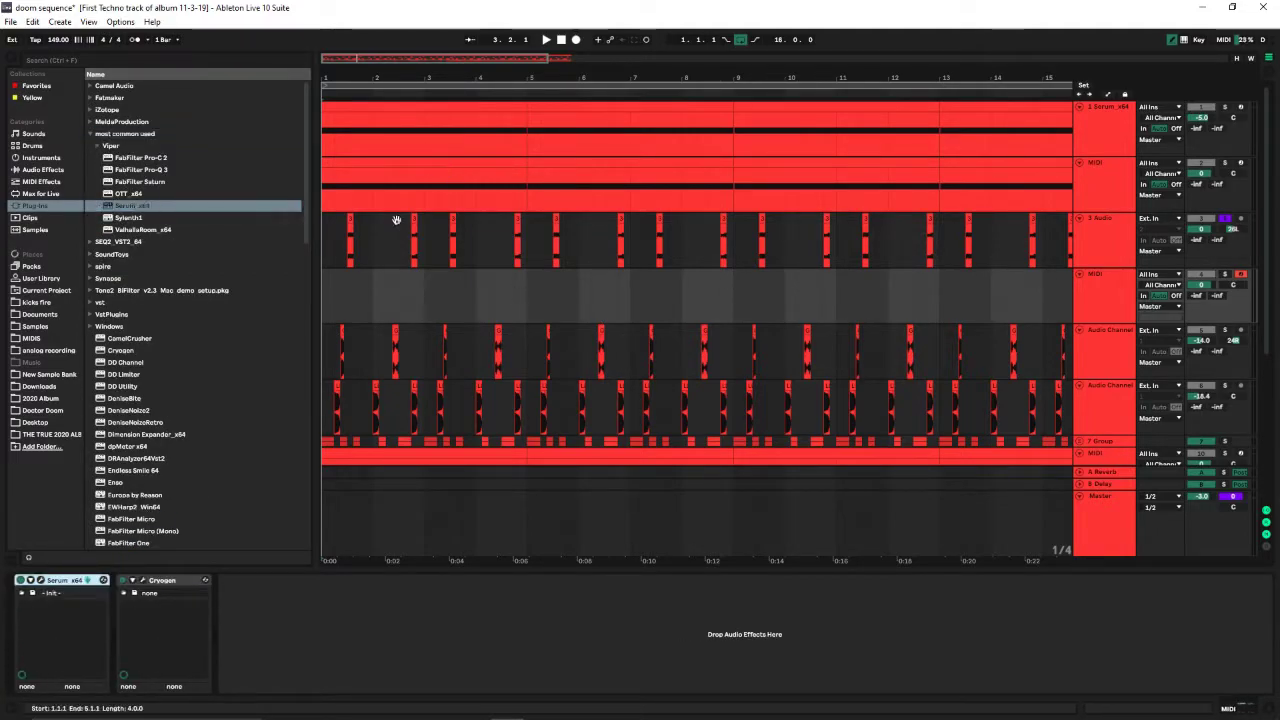
Copy the second track's MIDI clip to the start of the new MIDI track, solo that track and play it briefly.
{"action": "left_click", "coordinate": [407, 163]}
{"action": "key", "text": "ctrl+c"}
{"action": "left_click", "coordinate": [326, 283]}
{"action": "key", "text": "ctrl+v"}
{"action": "left_click", "coordinate": [1225, 274]}
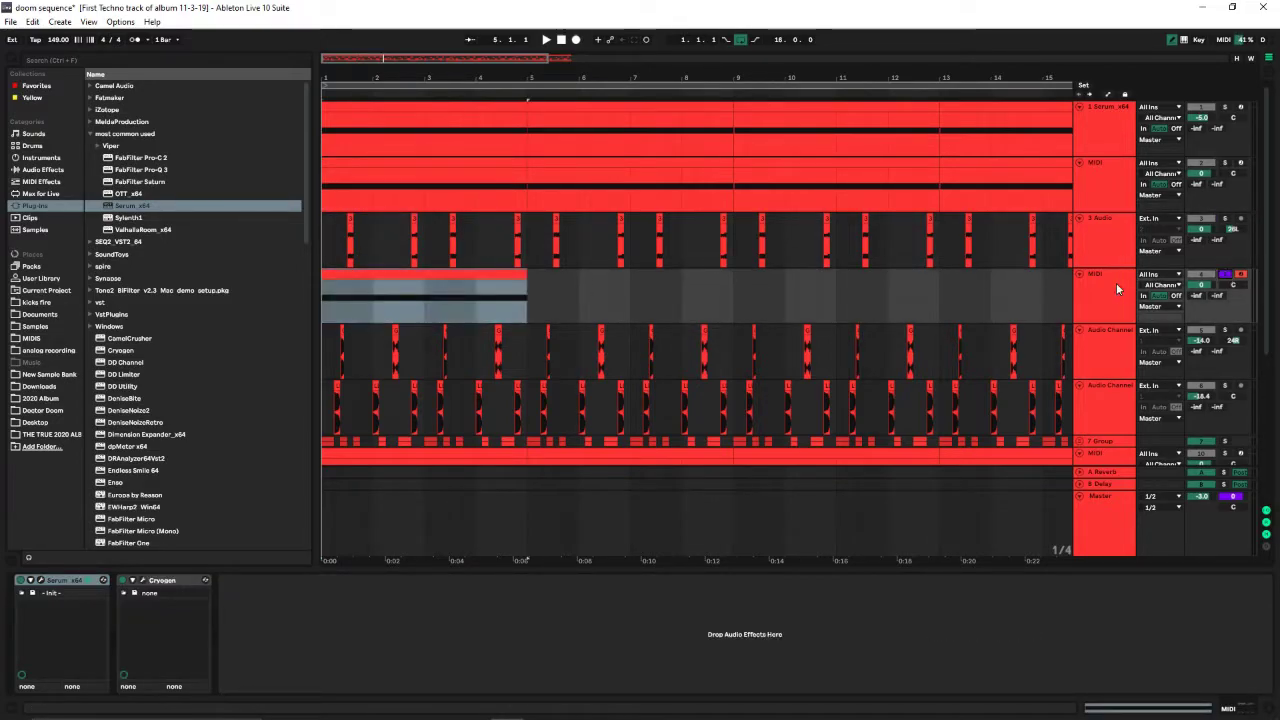
{"action": "key", "text": "space"}
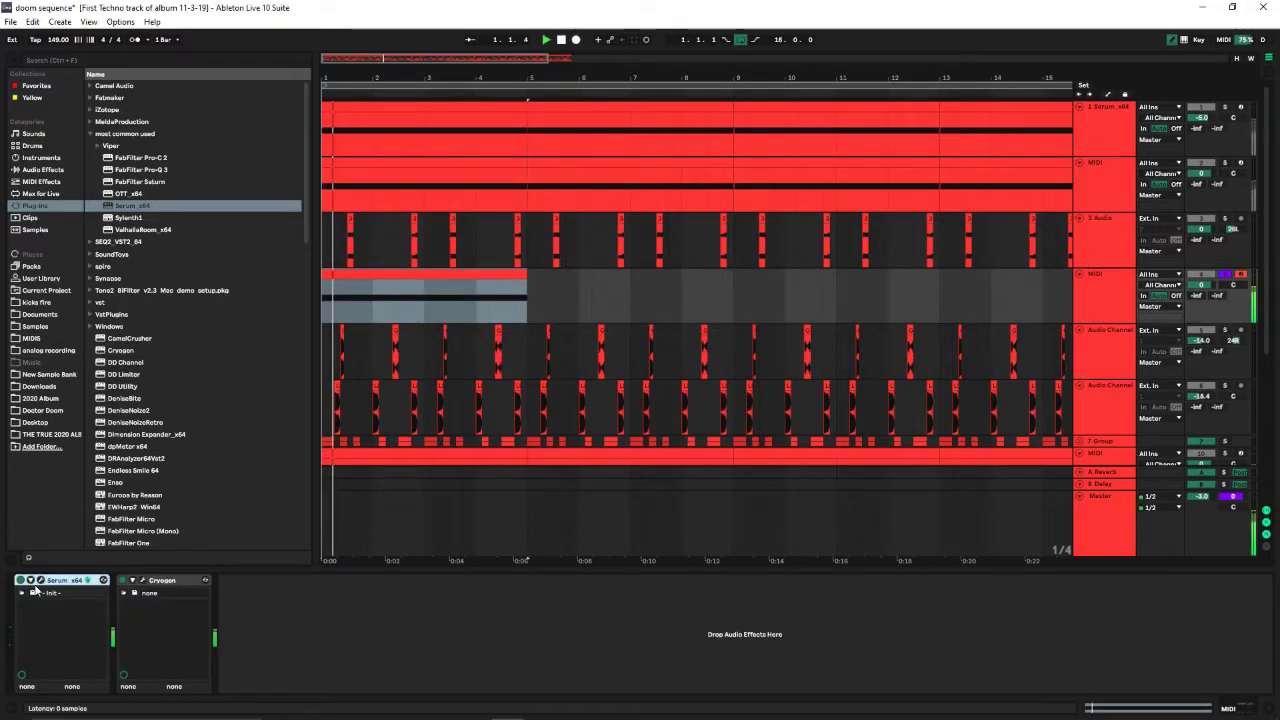
{"action": "key", "text": "space"}
Open Cryogen and step through its presets during playback to audition the glitch effects on the Serum sound.
{"action": "left_click", "coordinate": [143, 580]}
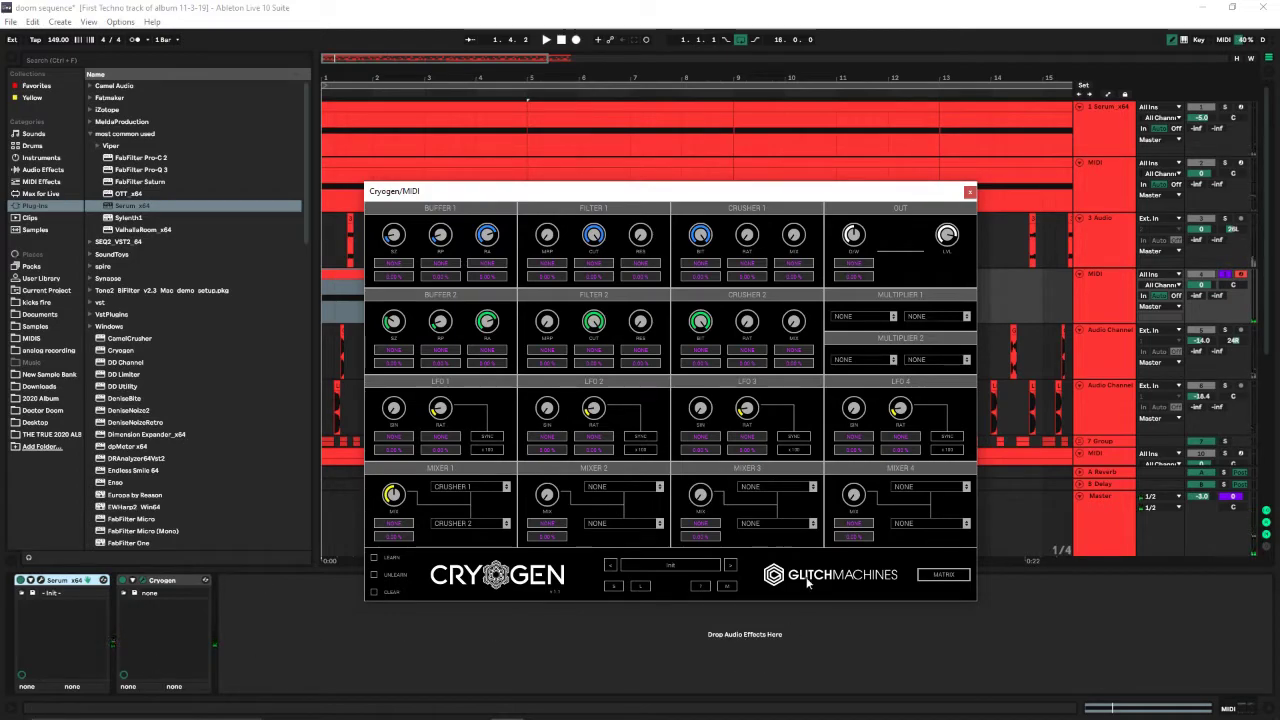
{"action": "left_click", "coordinate": [730, 566]}
{"action": "left_click", "coordinate": [730, 566]}
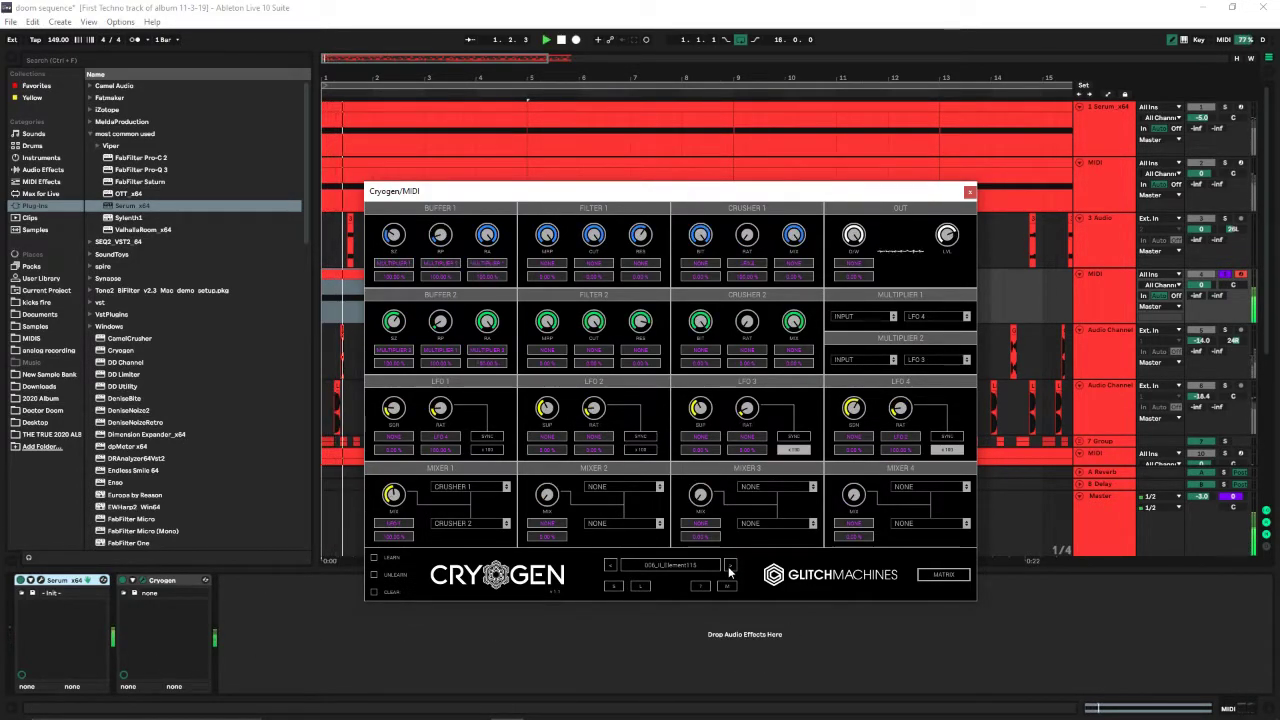
{"action": "left_click", "coordinate": [730, 566]}
{"action": "left_click", "coordinate": [729, 568]}
{"action": "left_click", "coordinate": [729, 568]}
{"action": "left_click", "coordinate": [729, 568]}
{"action": "key", "text": "space"}
{"action": "key", "text": "space"}
{"action": "left_click", "coordinate": [610, 566]}
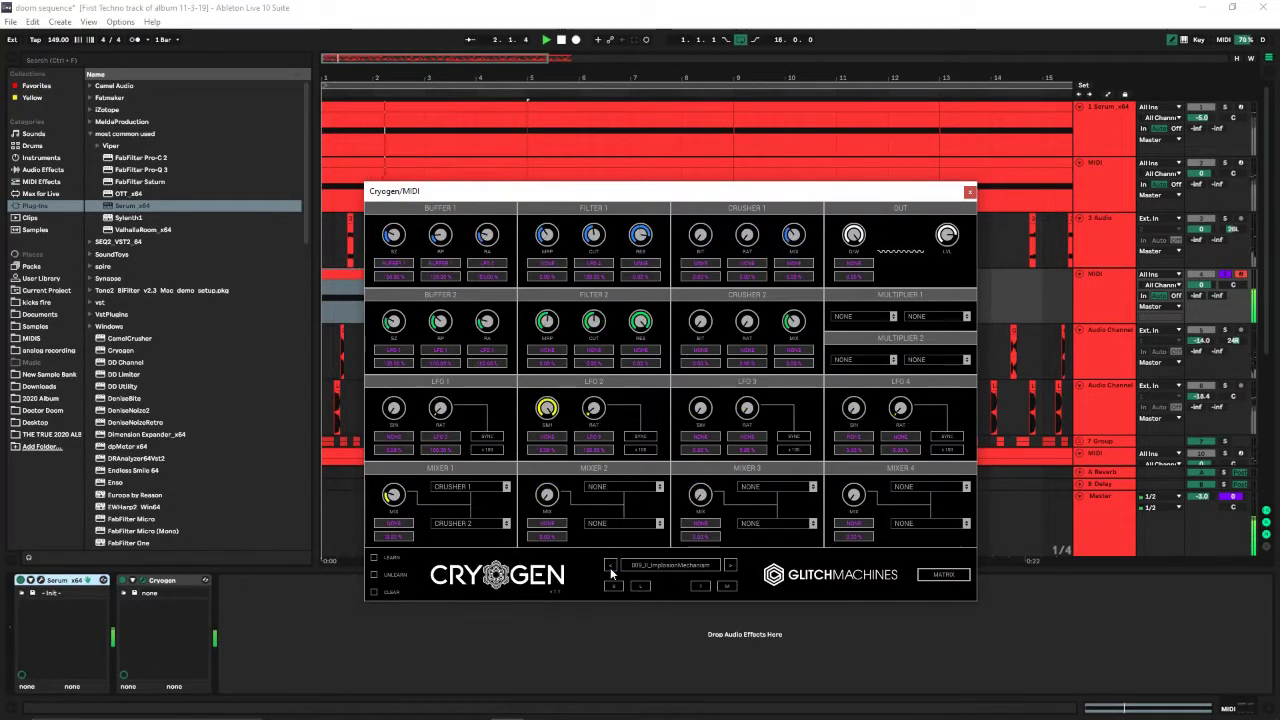
{"action": "left_click", "coordinate": [610, 566]}
{"action": "left_click", "coordinate": [730, 566]}
{"action": "left_click", "coordinate": [730, 566]}
{"action": "left_click", "coordinate": [730, 566]}
{"action": "left_click", "coordinate": [730, 566]}
{"action": "left_click", "coordinate": [730, 566]}
{"action": "left_click", "coordinate": [730, 566]}
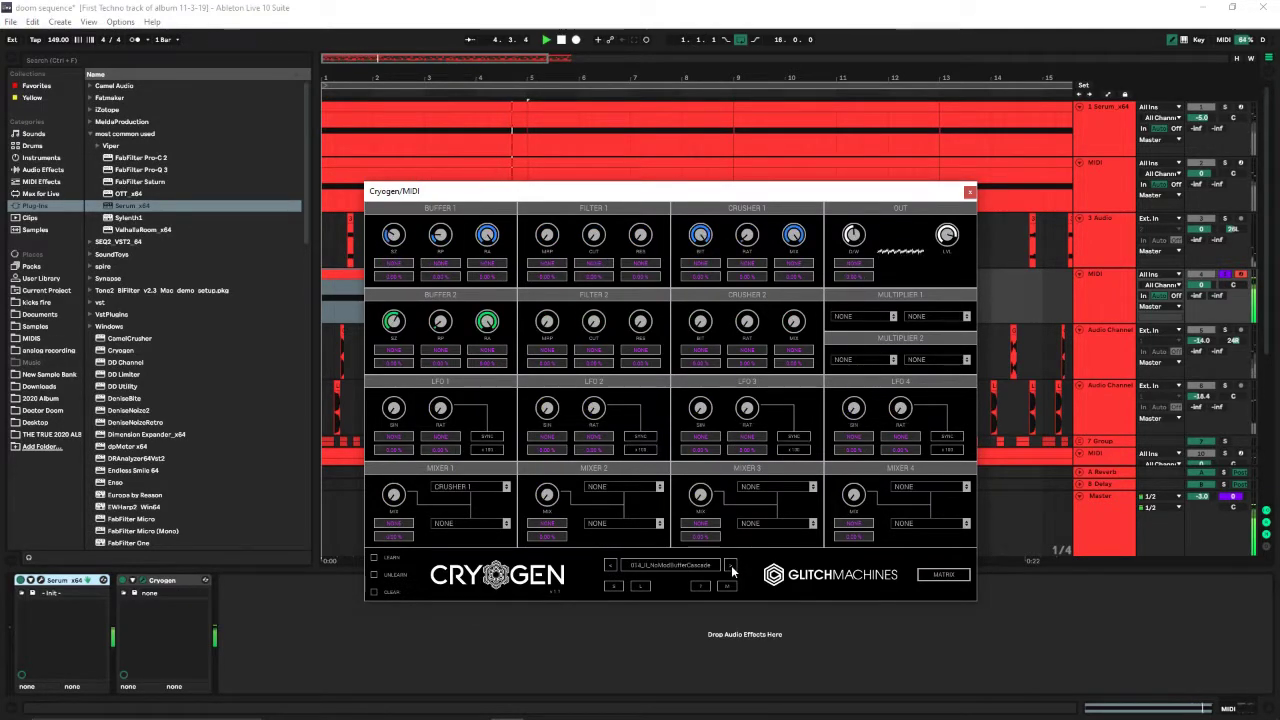
{"action": "left_click", "coordinate": [730, 566]}
{"action": "key", "text": "space"}
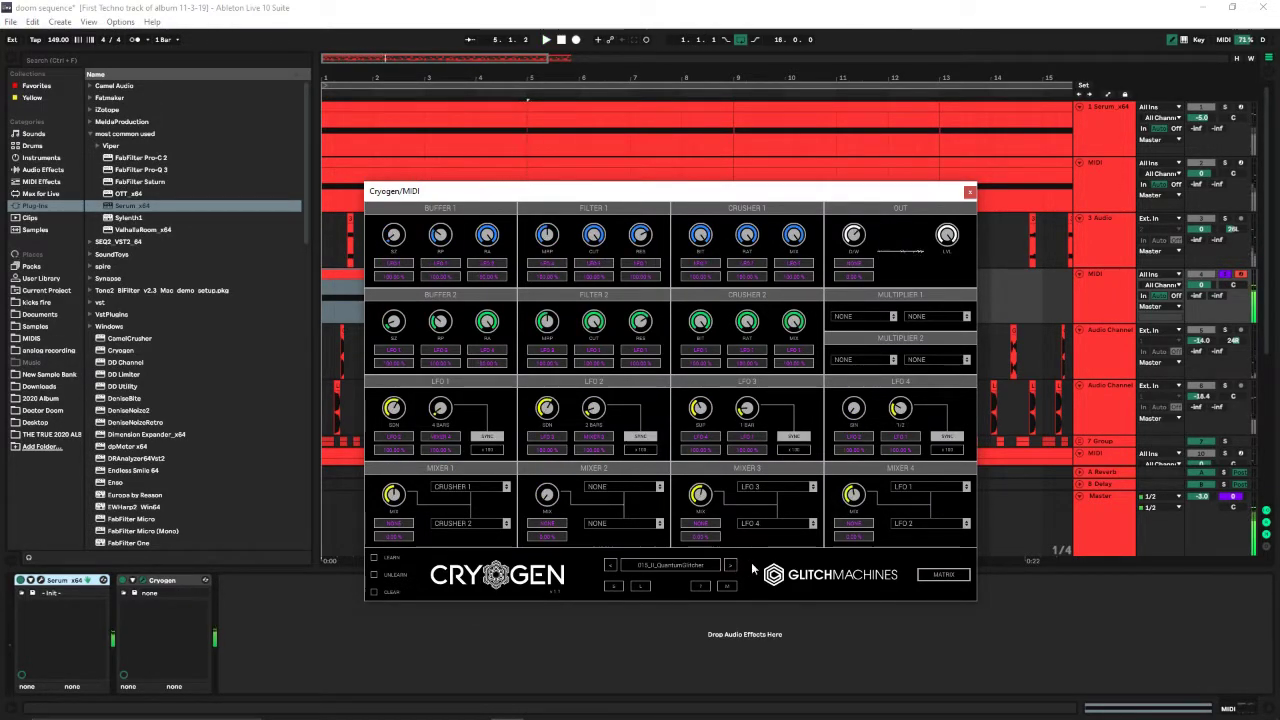
Remove Cryogen from the new MIDI track's device chain and play the dry Serum sound briefly.
{"action": "left_click", "coordinate": [133, 585]}
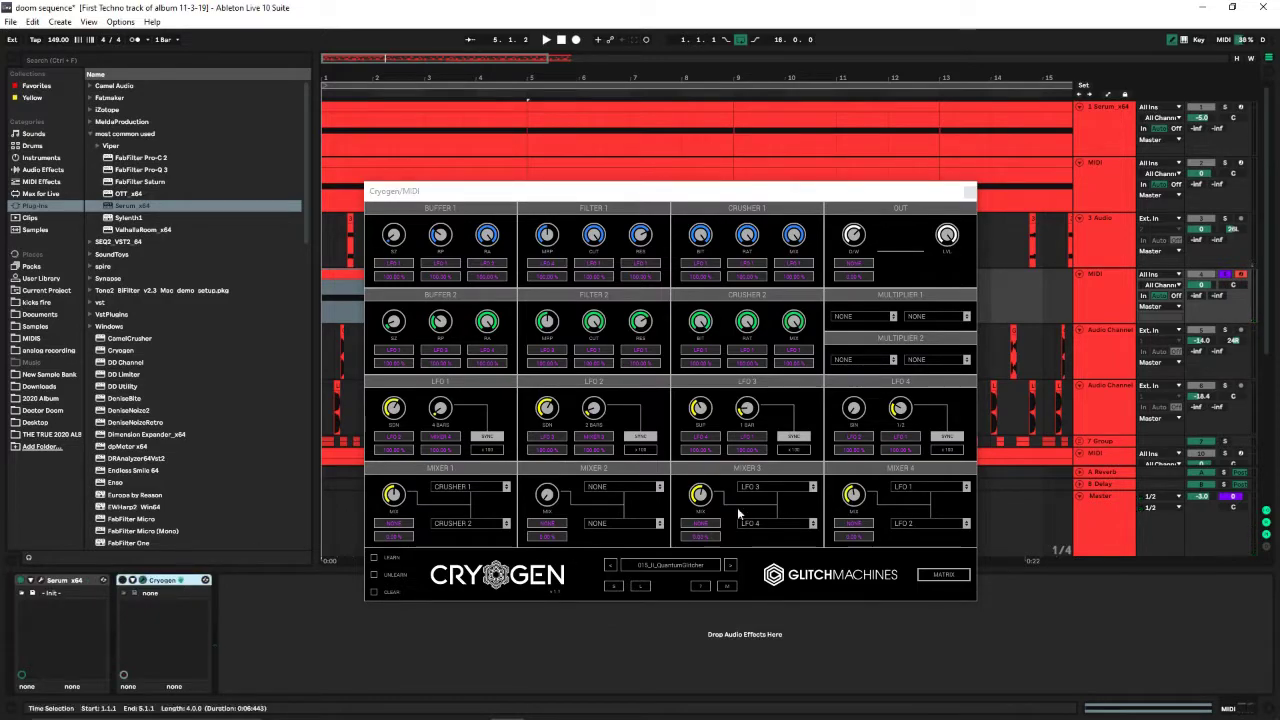
{"action": "key", "text": "Delete"}
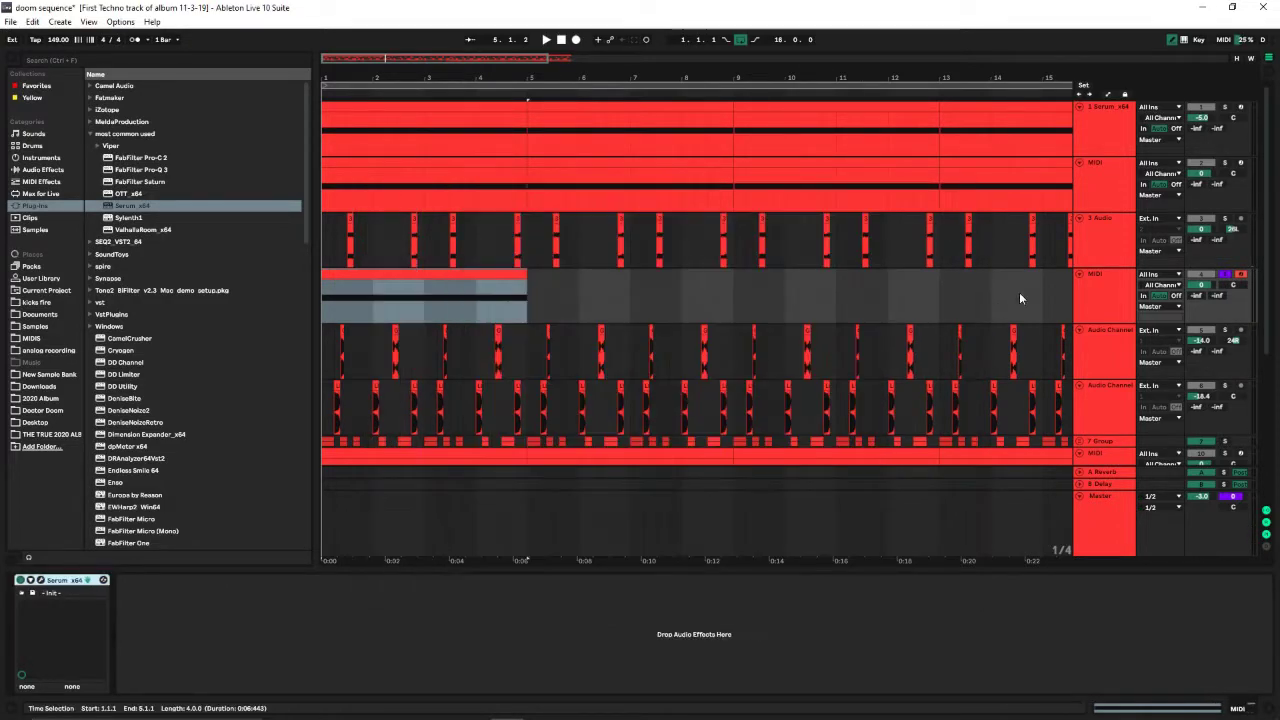
{"action": "key", "text": "space"}
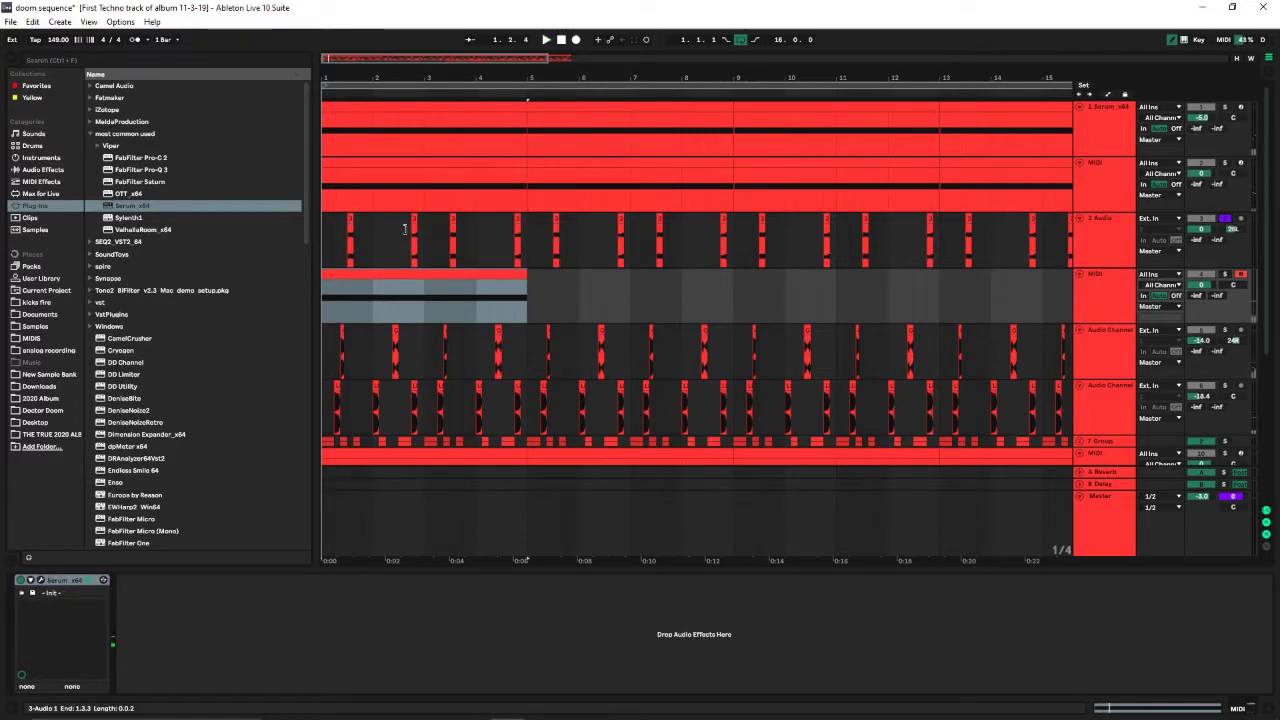
Extend the first clip on the 3 Audio track past bar 2, and delete the new MIDI track below it.
{"action": "left_click", "coordinate": [360, 228]}
{"action": "left_click_drag", "start_coordinate": [383, 234], "coordinate": [393, 238]}
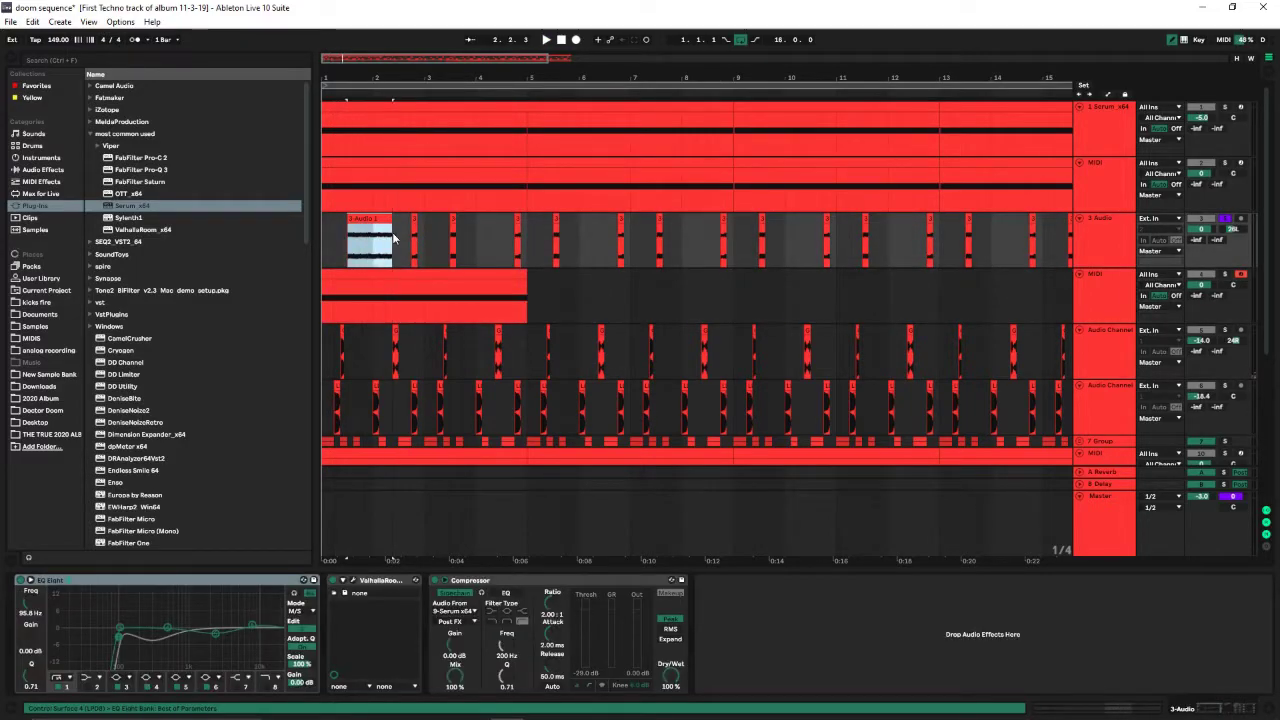
{"action": "left_click", "coordinate": [1103, 296]}
{"action": "key", "text": "Delete"}
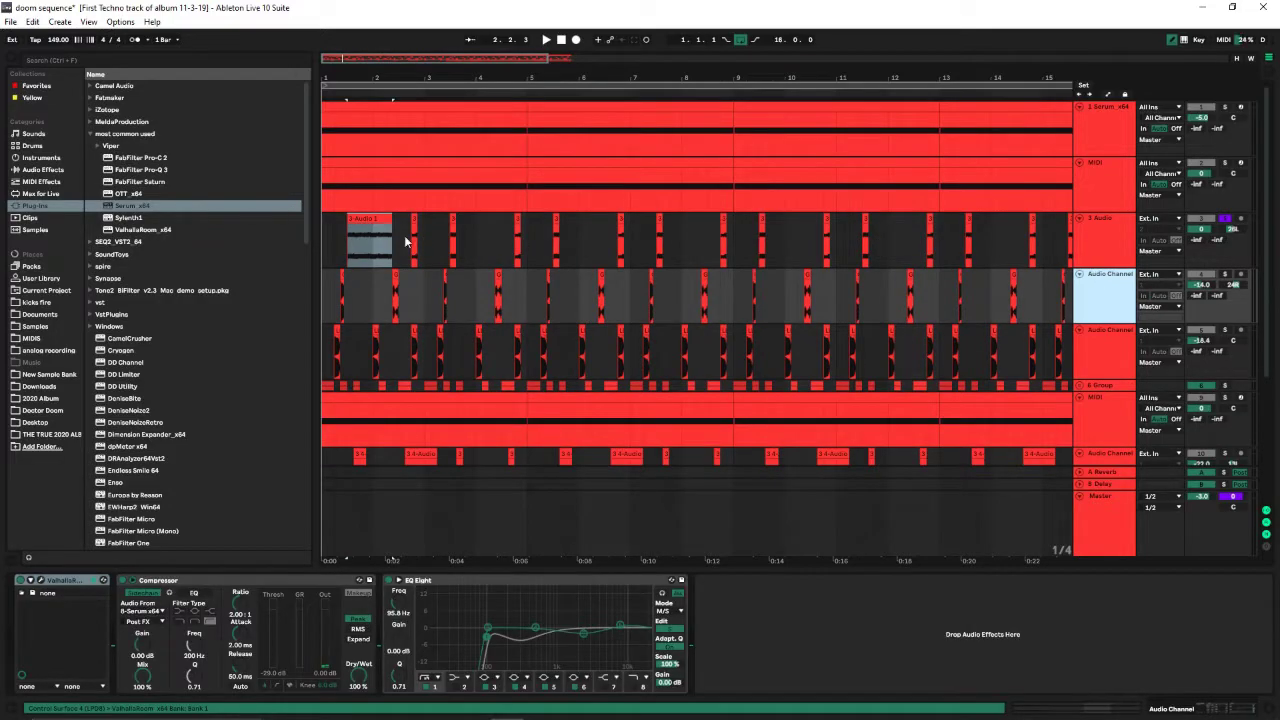
Restore the first 3 Audio clip to its short length at 1.3.1 and play it briefly.
{"action": "left_click", "coordinate": [346, 246]}
{"action": "key", "text": "space"}
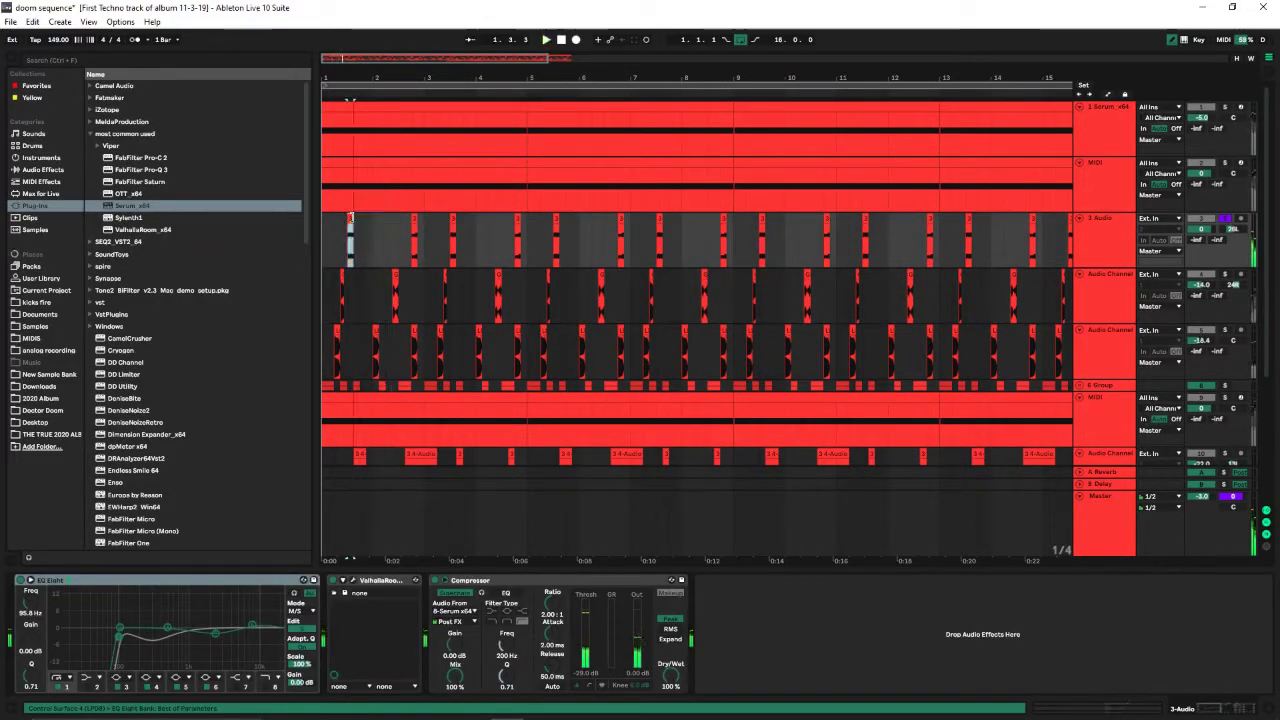
{"action": "key", "text": "space"}
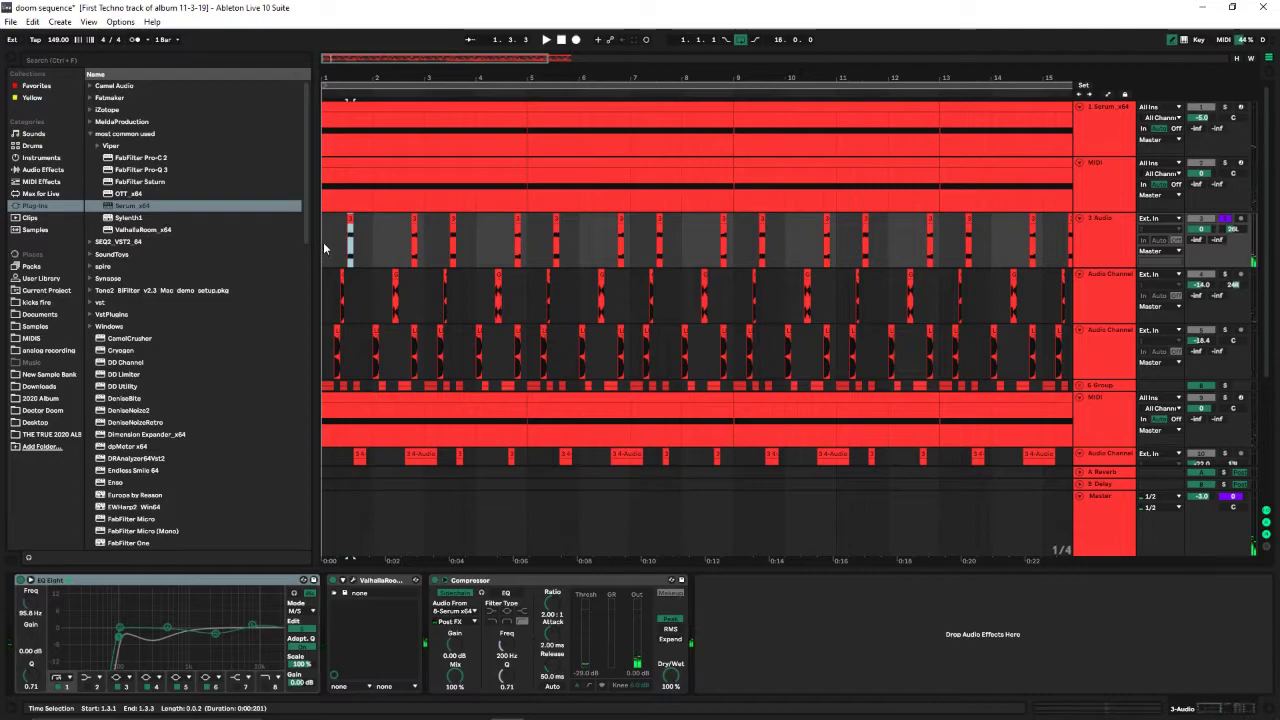
Solo the audio track directly below 3 Audio, show its device chain and play it briefly.
{"action": "left_click", "coordinate": [1104, 292]}
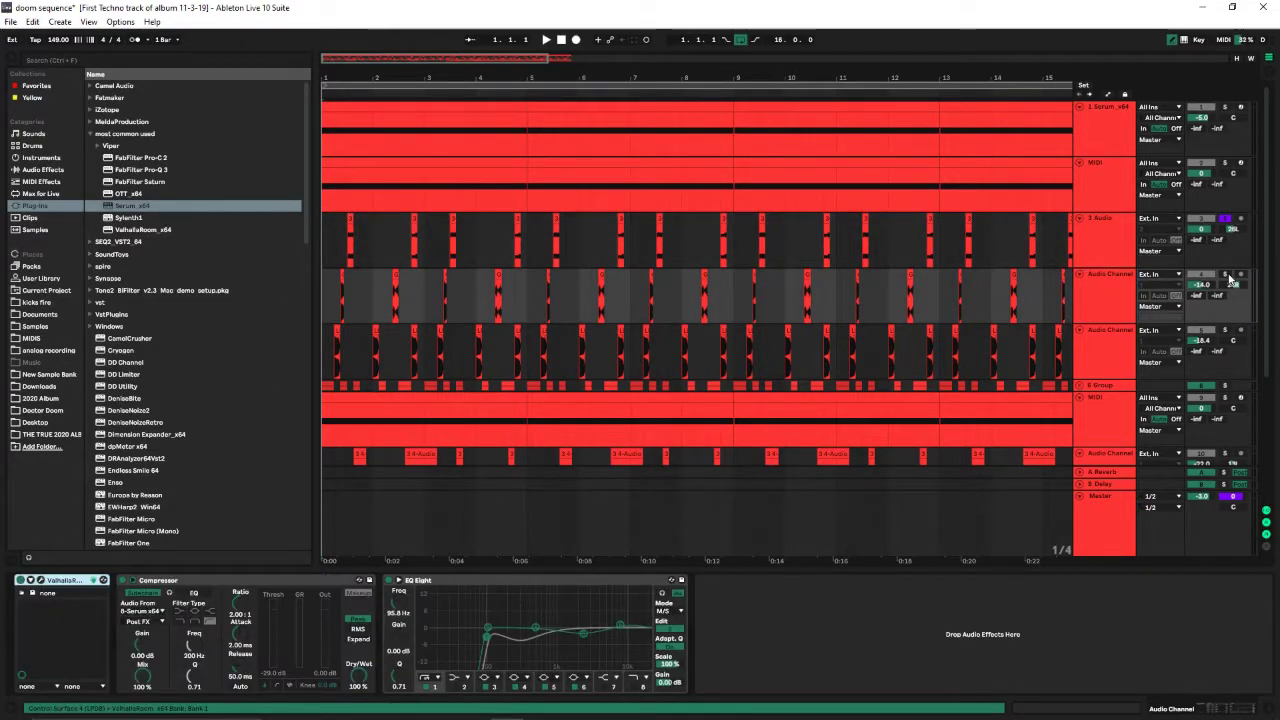
{"action": "left_click", "coordinate": [1225, 275]}
{"action": "double_click", "coordinate": [1096, 296]}
{"action": "key", "text": "space"}
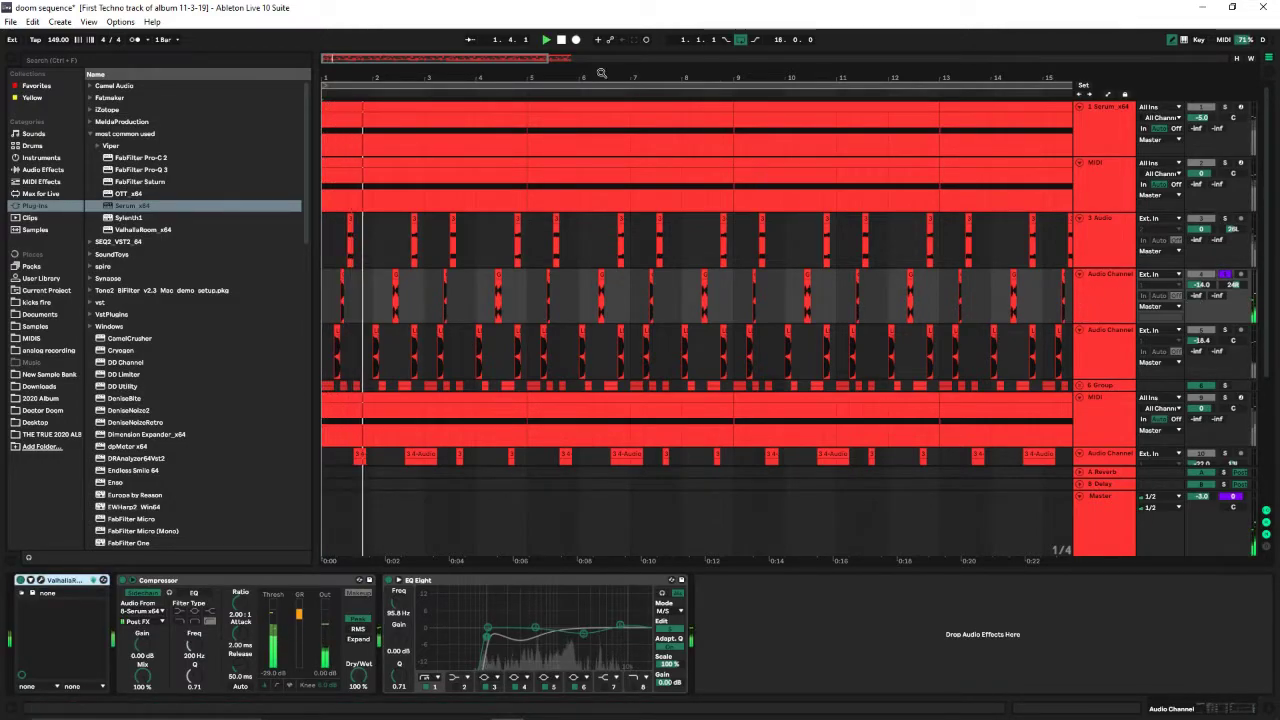
{"action": "left_click_drag", "start_coordinate": [547, 59], "coordinate": [358, 58]}
{"action": "key", "text": "space"}
{"action": "key", "text": "space"}
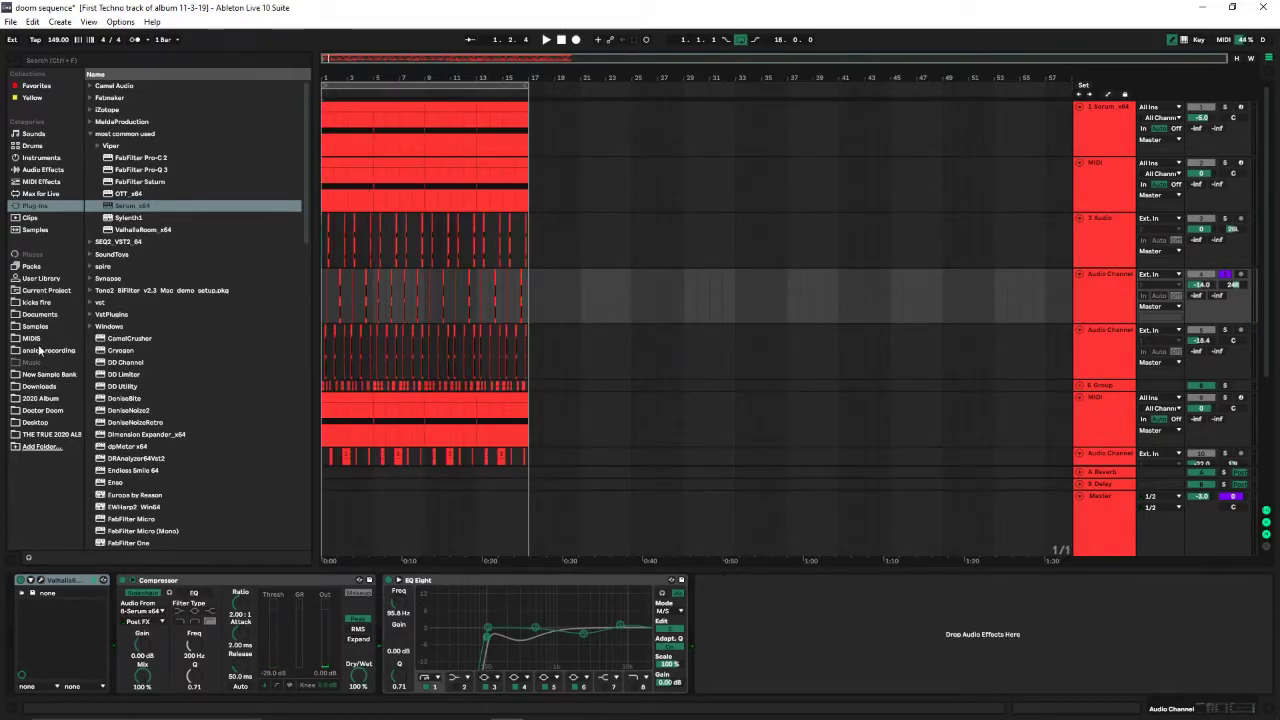
Open the Exophora pack and its EXOPHORA subfolder in the Samples library.
{"action": "left_click", "coordinate": [36, 327]}
{"action": "scroll", "coordinate": [143, 334], "scroll_direction": "down", "scroll_amount": 2}
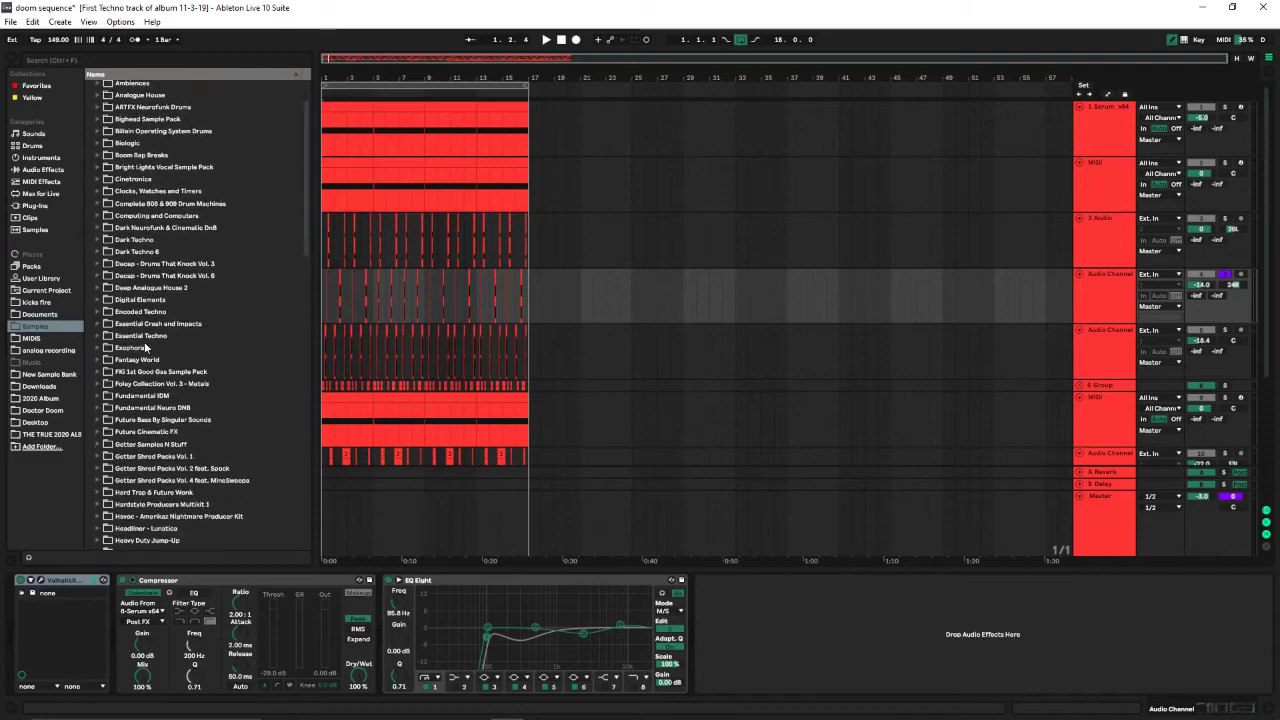
{"action": "left_click", "coordinate": [98, 348]}
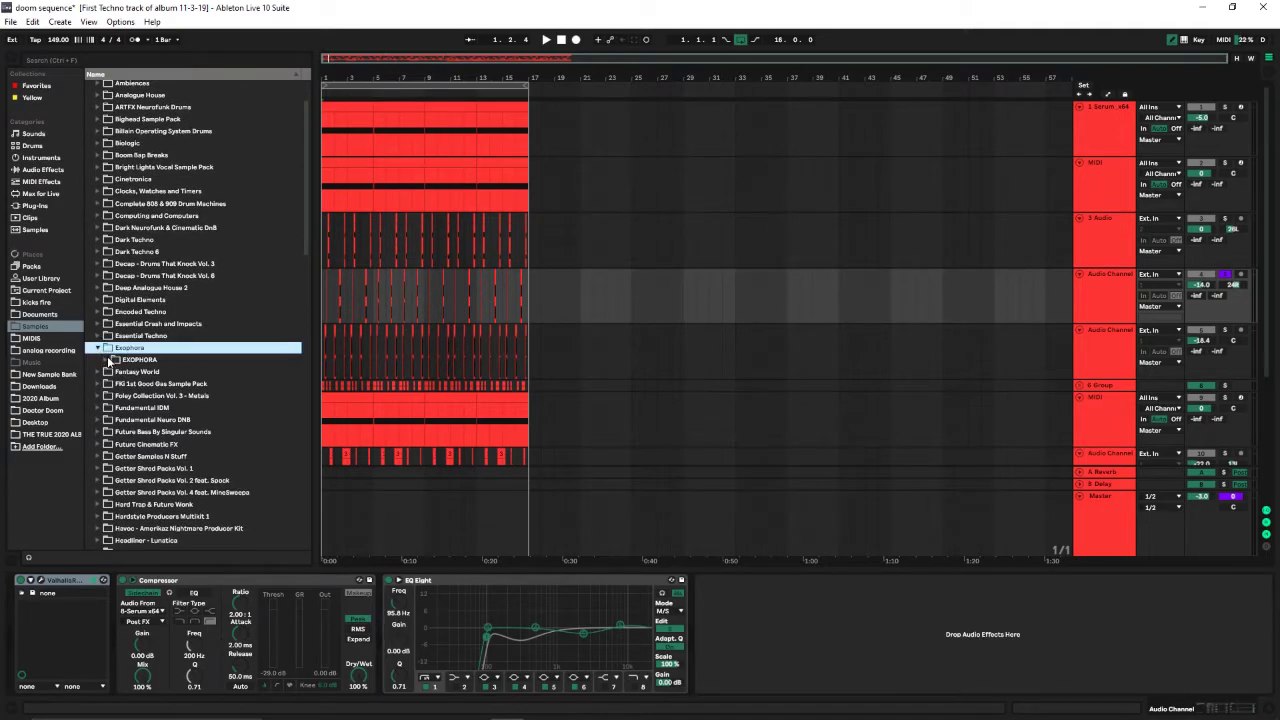
{"action": "left_click", "coordinate": [108, 360]}
Preview several GLTCH_SFX samples, including ClusterKick, DisplacementDrive and Galvanized, and collapse the Exophora folder.
{"action": "scroll", "coordinate": [160, 380], "scroll_direction": "down", "scroll_amount": 2}
{"action": "left_click", "coordinate": [176, 346]}
{"action": "left_click", "coordinate": [186, 463]}
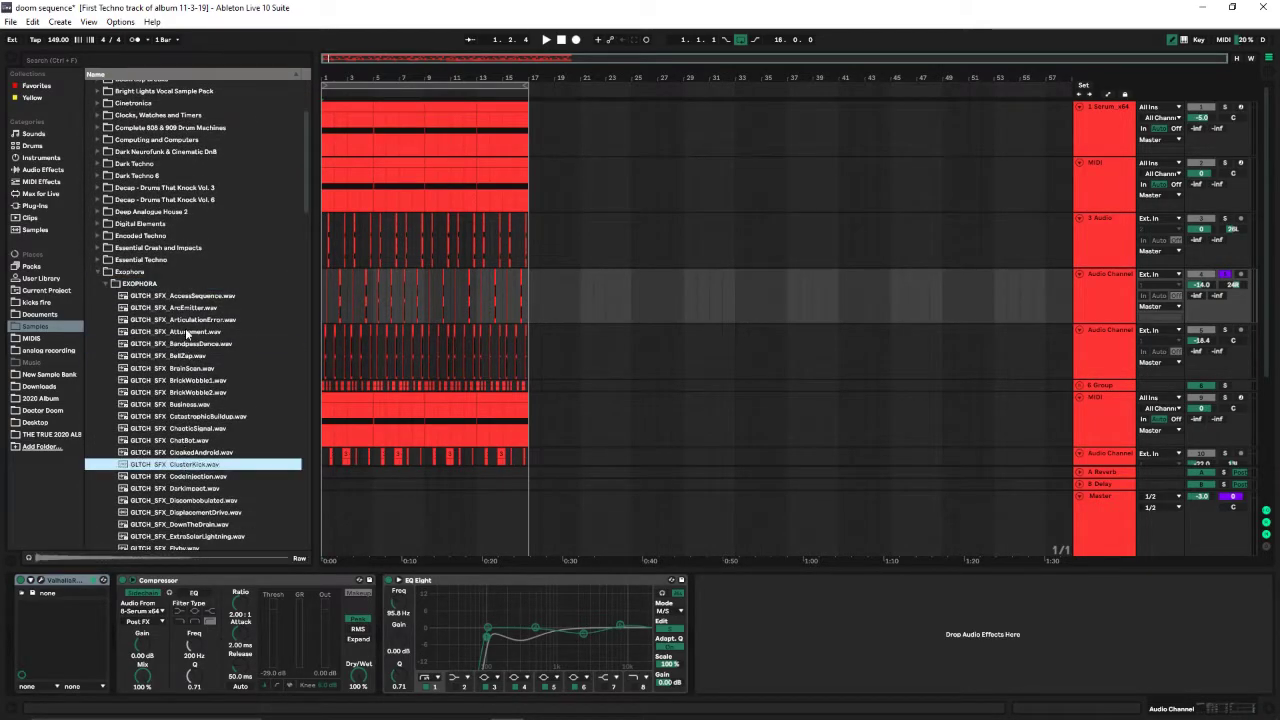
{"action": "left_click", "coordinate": [178, 512]}
{"action": "left_click", "coordinate": [178, 381]}
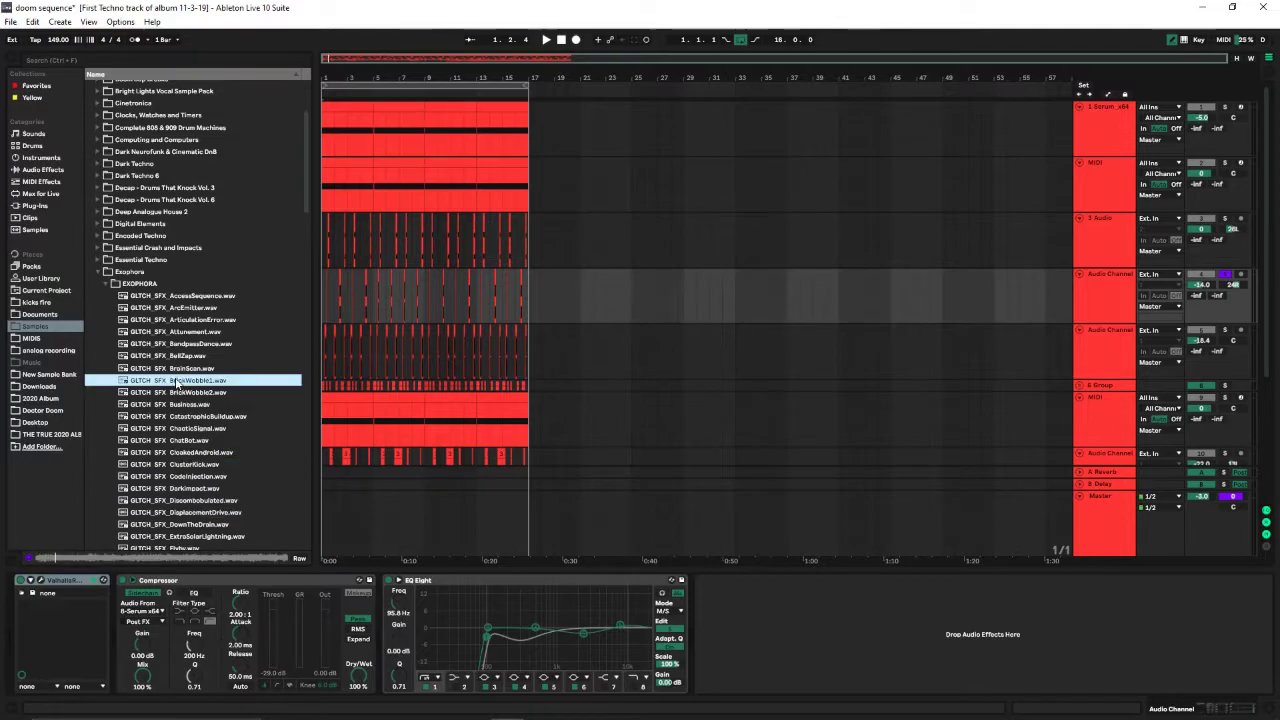
{"action": "scroll", "coordinate": [160, 485], "scroll_direction": "down", "scroll_amount": 3}
{"action": "left_click", "coordinate": [160, 486]}
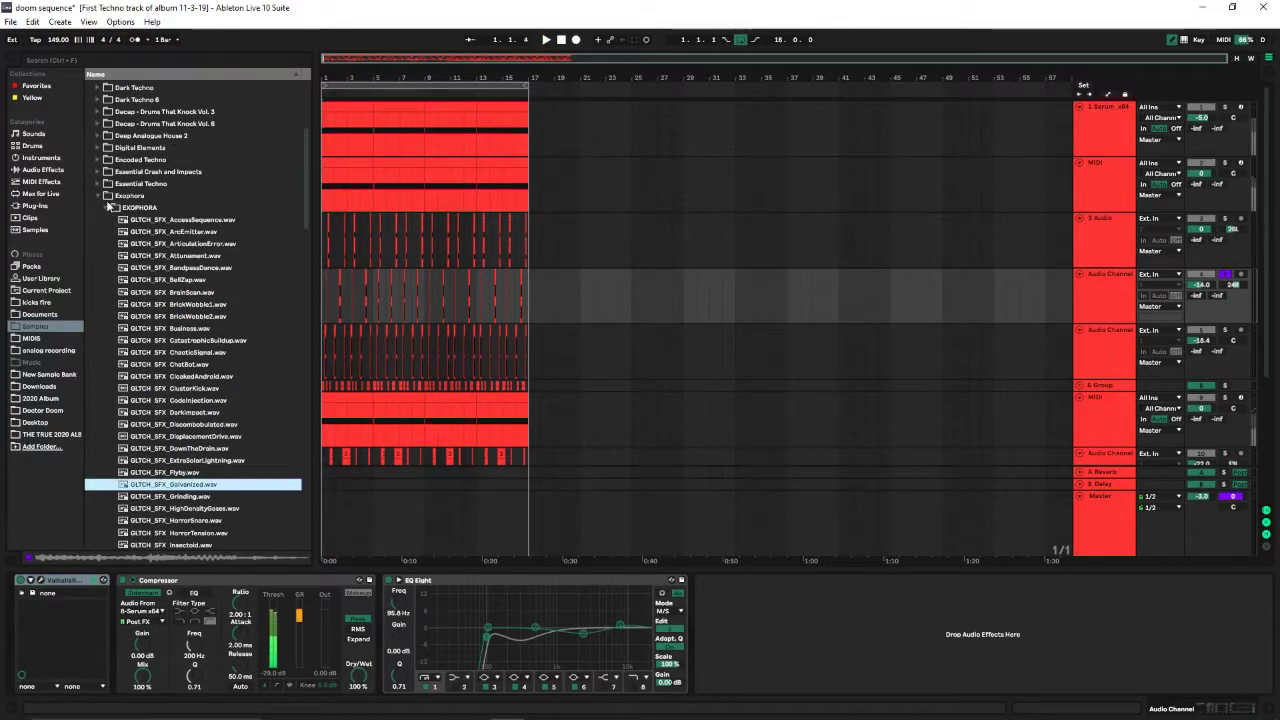
{"action": "left_click", "coordinate": [98, 196]}
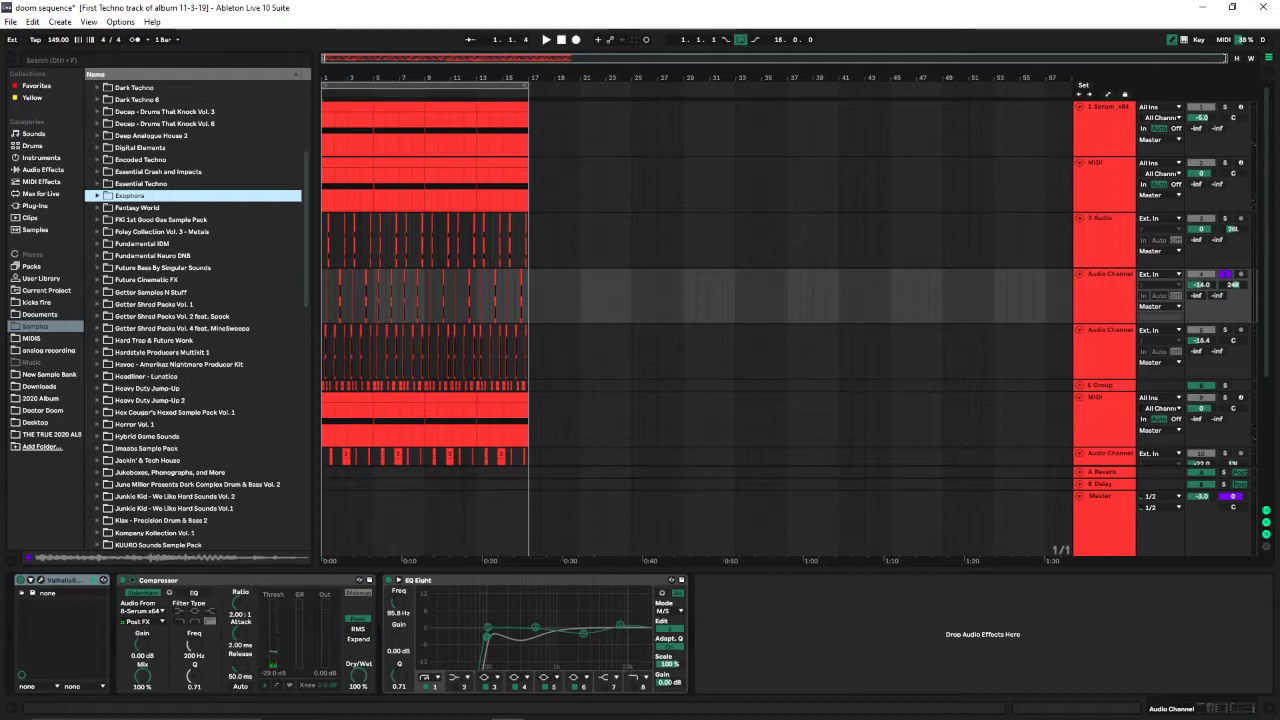
Solo the second audio track below 3 Audio and play its clips briefly.
{"action": "left_click_drag", "start_coordinate": [1225, 58], "coordinate": [363, 226]}
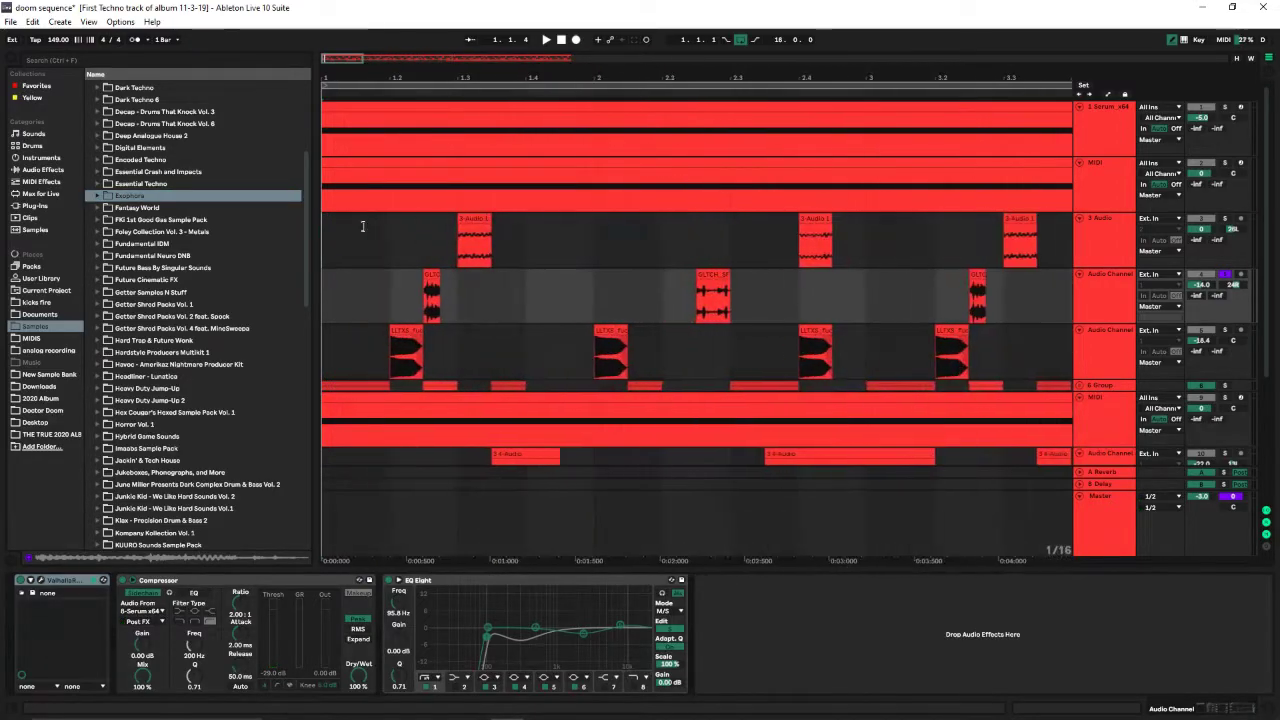
{"action": "scroll", "coordinate": [363, 226], "scroll_direction": "down", "scroll_amount": 5}
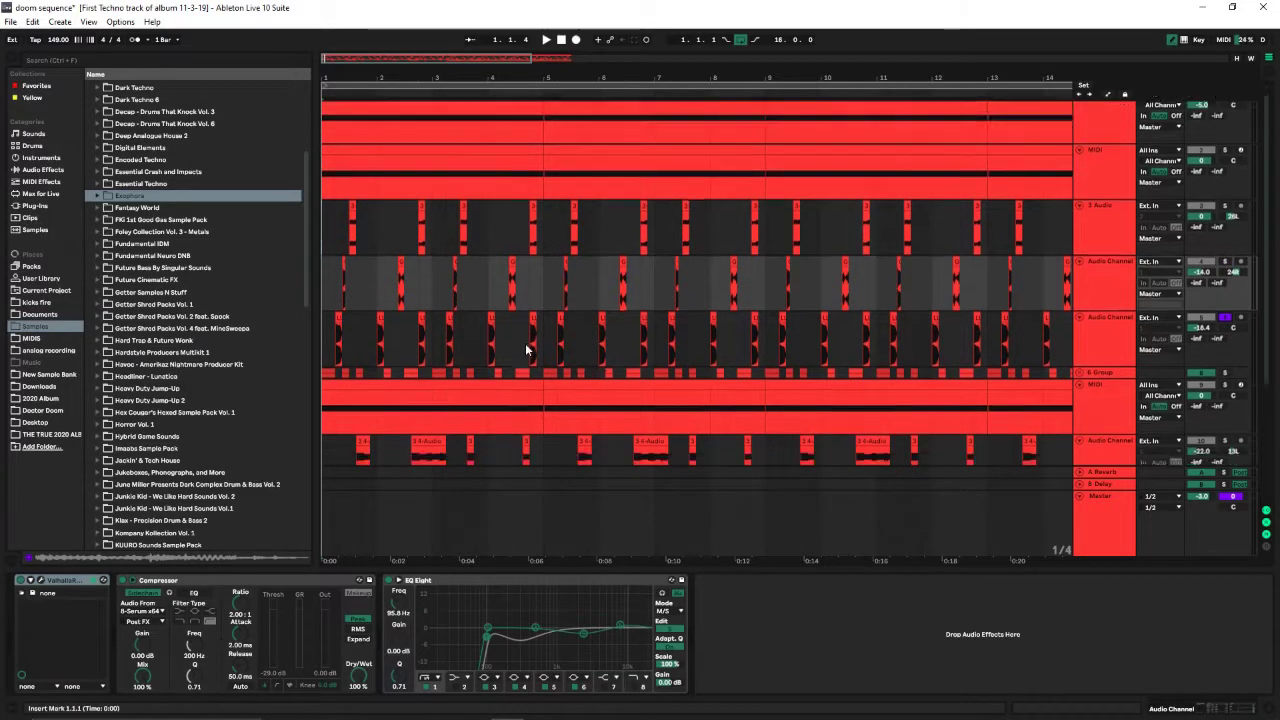
{"action": "scroll", "coordinate": [466, 314], "scroll_direction": "down", "scroll_amount": 2}
{"action": "key", "text": "space"}
{"action": "key", "text": "space"}
Examine up close how the soloed track's clips are placed against those on the neighbouring audio tracks.
{"action": "left_click_drag", "start_coordinate": [443, 61], "coordinate": [443, 130]}
{"action": "key", "text": "plus"}
{"action": "key", "text": "plus"}
{"action": "key", "text": "plus"}
{"action": "key", "text": "plus"}
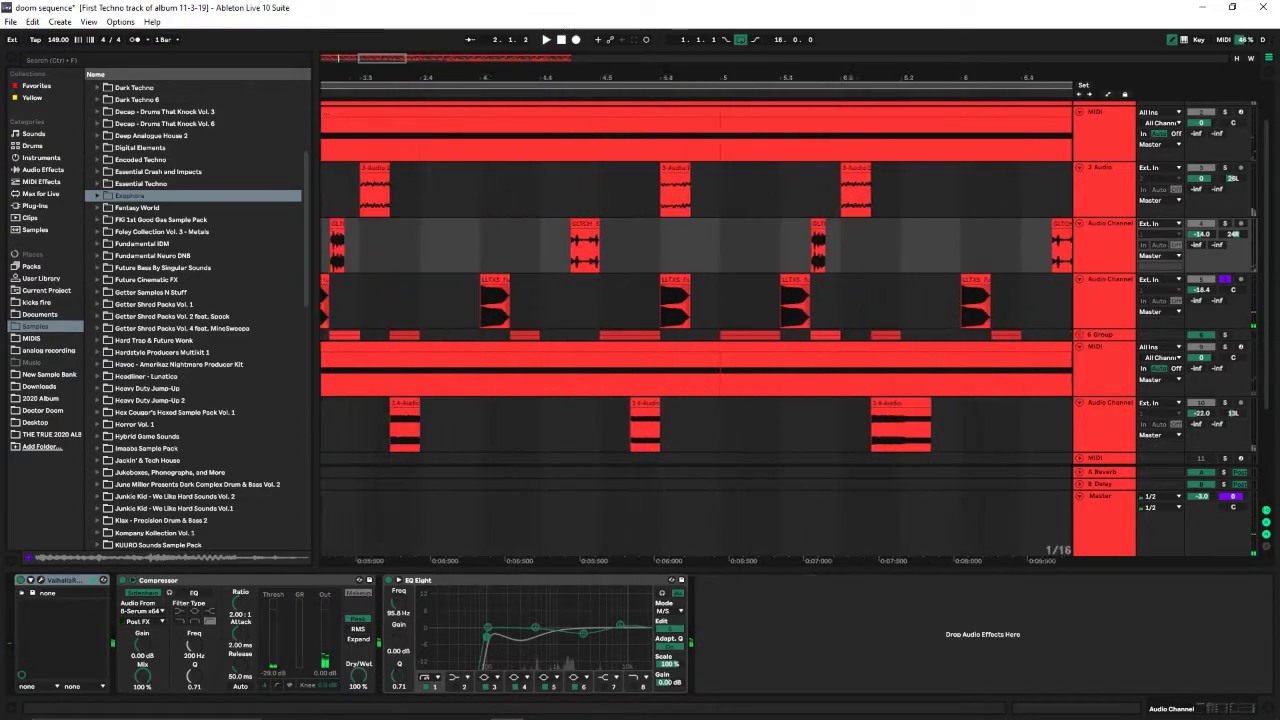
{"action": "key", "text": "minus"}
{"action": "key", "text": "minus"}
{"action": "key", "text": "minus"}
{"action": "key", "text": "minus"}
{"action": "key", "text": "minus"}
{"action": "key", "text": "minus"}
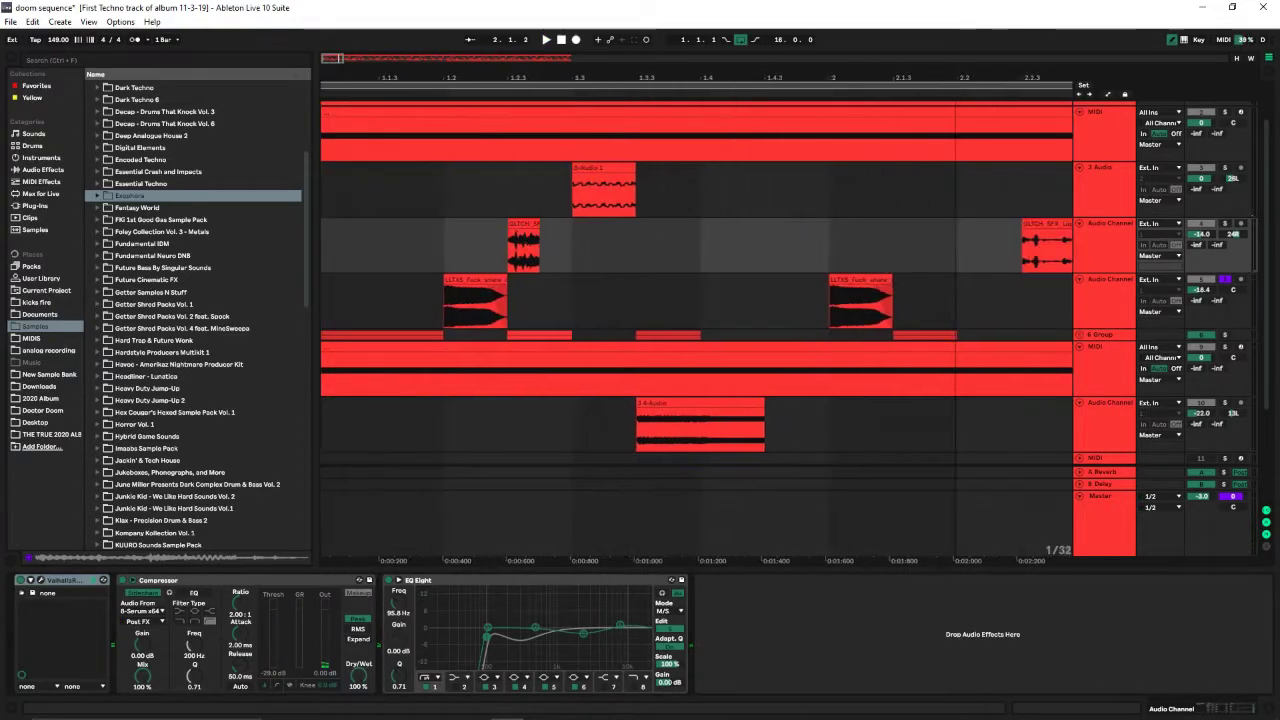
{"action": "key", "text": "minus"}
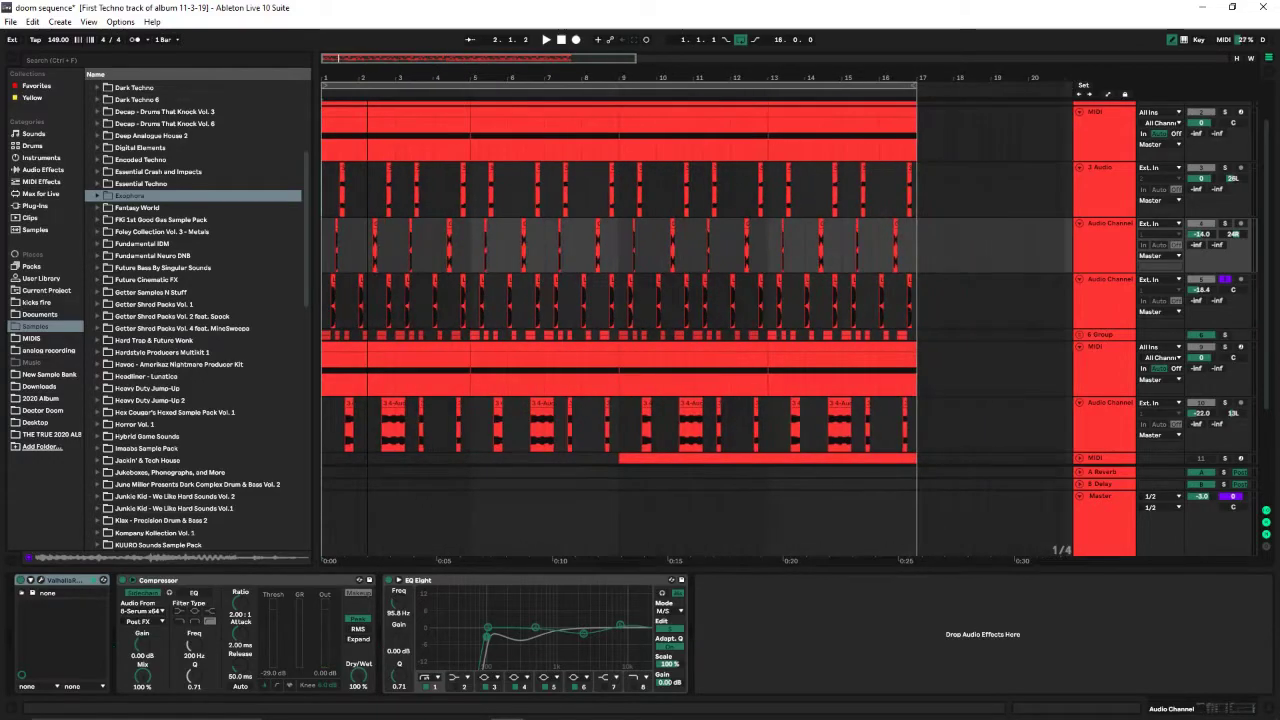
Select the soloed audio track to show its EQ Eight and Valhalla reverb, and play it briefly.
{"action": "left_click", "coordinate": [1034, 314]}
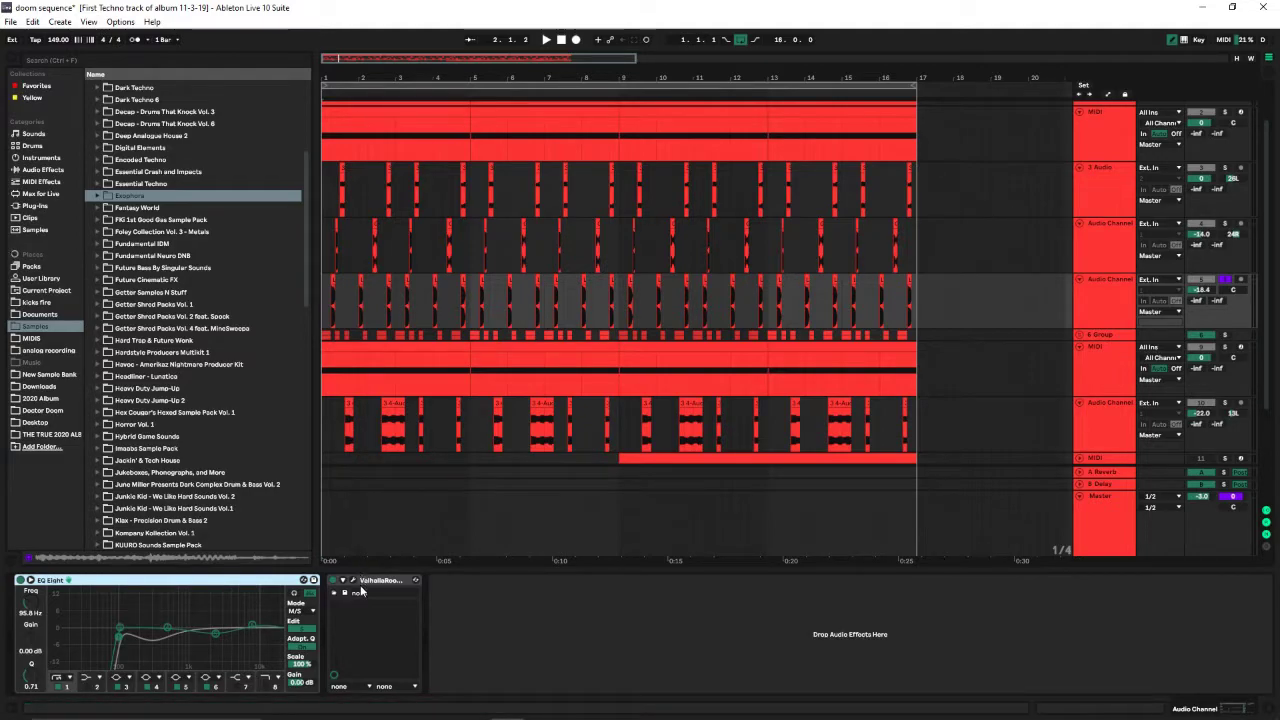
{"action": "key", "text": "space"}
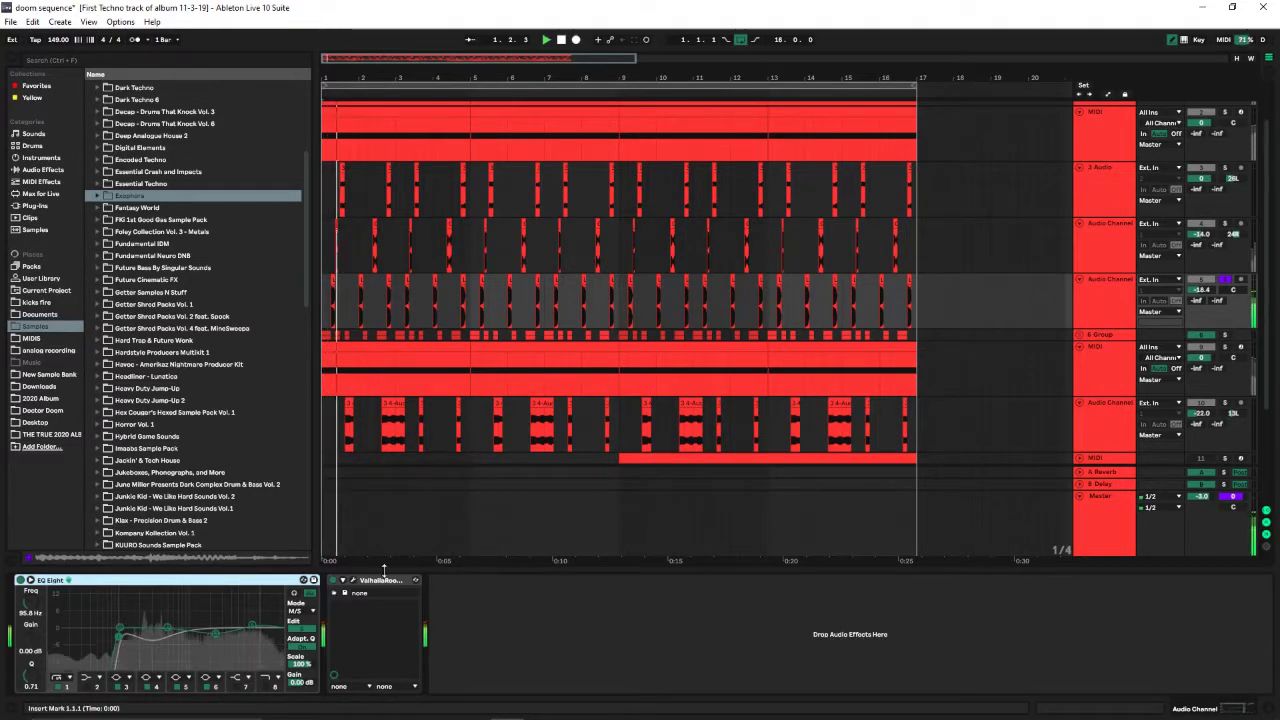
{"action": "key", "text": "space"}
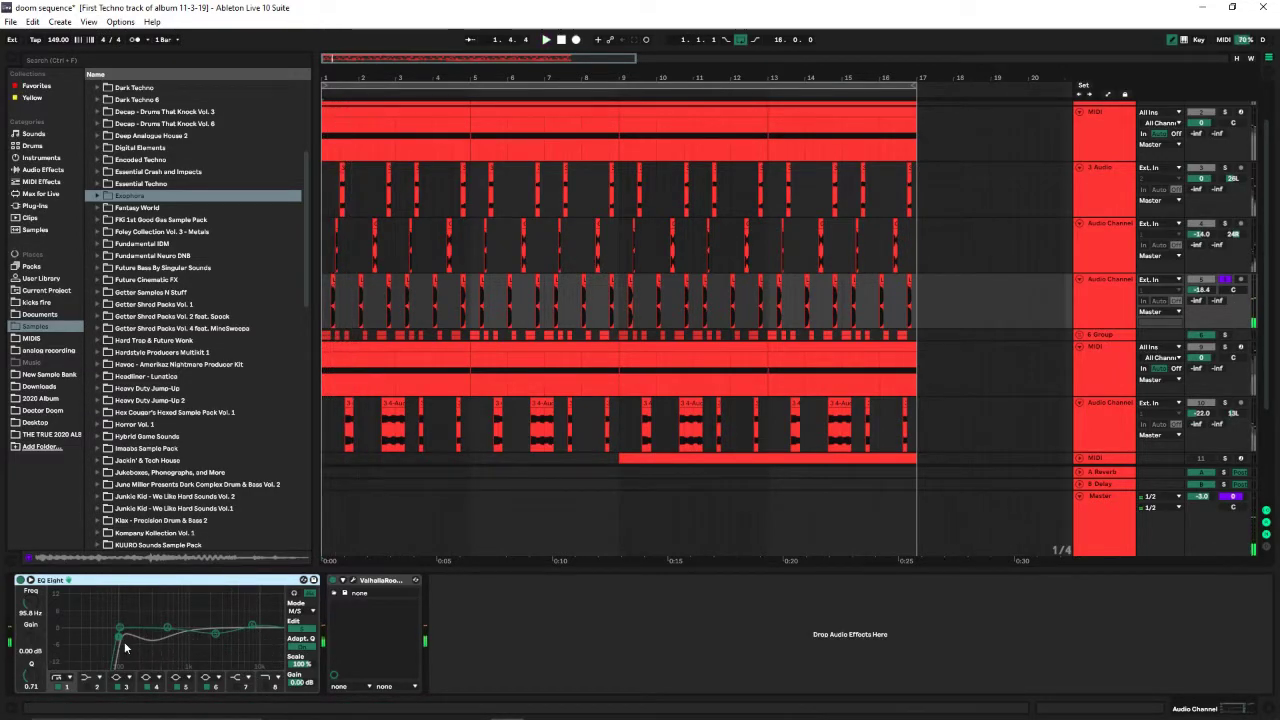
Solo the 6 Group track, unfold it to show its MIDI and Serum tracks, and play the group.
{"action": "left_click", "coordinate": [1223, 337]}
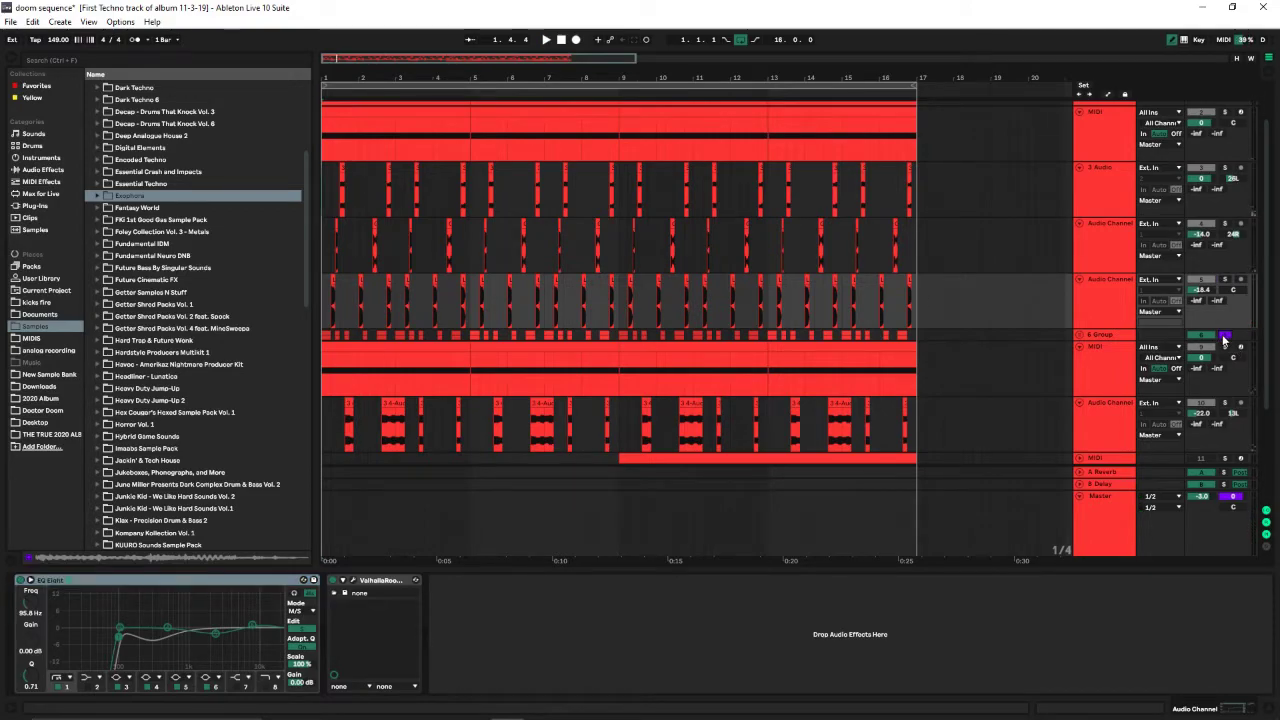
{"action": "left_click", "coordinate": [1080, 336]}
{"action": "scroll", "coordinate": [1064, 306], "scroll_direction": "down", "scroll_amount": 3}
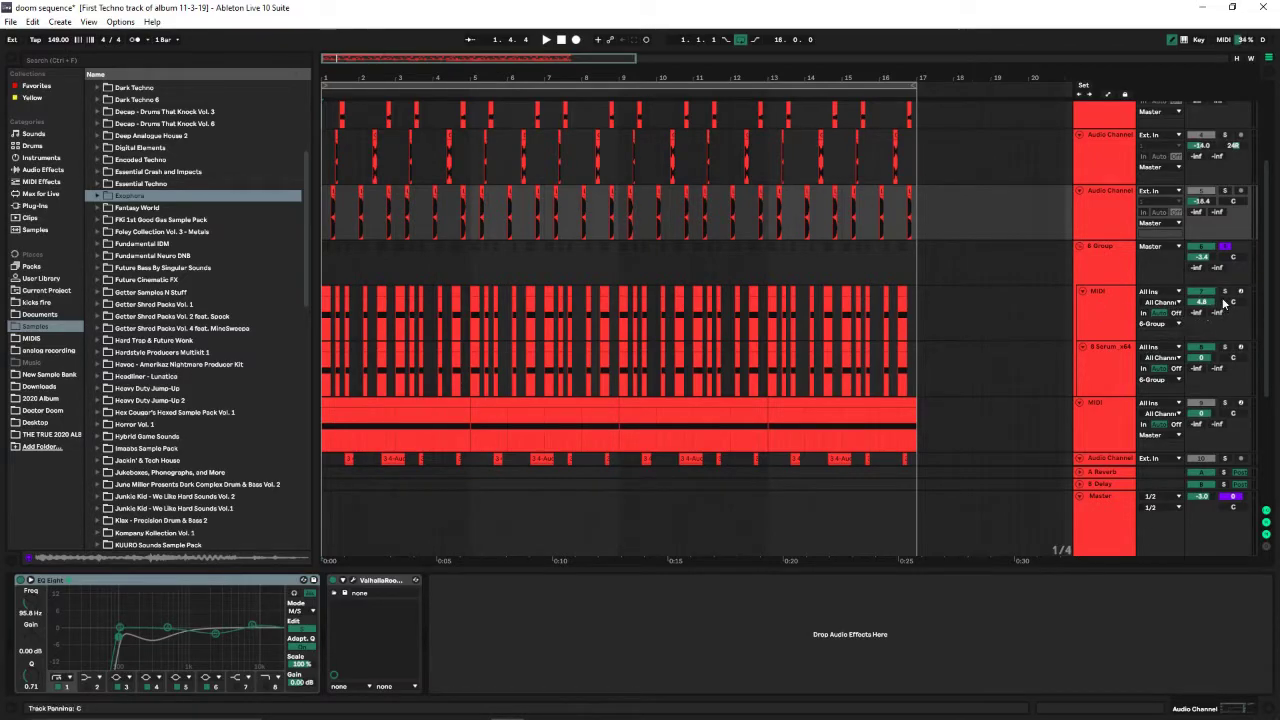
{"action": "key", "text": "space"}
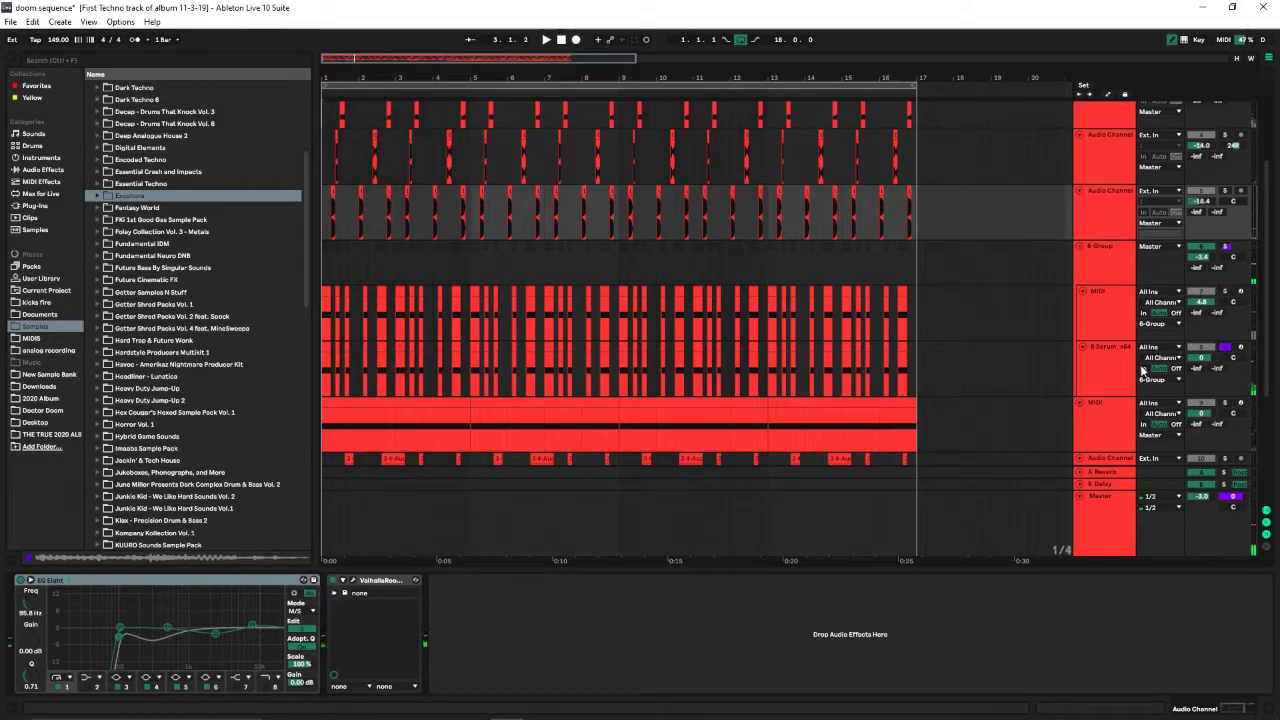
Audition the soloed 8 Serum_x64 track and move the low-cut band of its EQ Eight to 57.4 Hz.
{"action": "left_click", "coordinate": [1228, 354]}
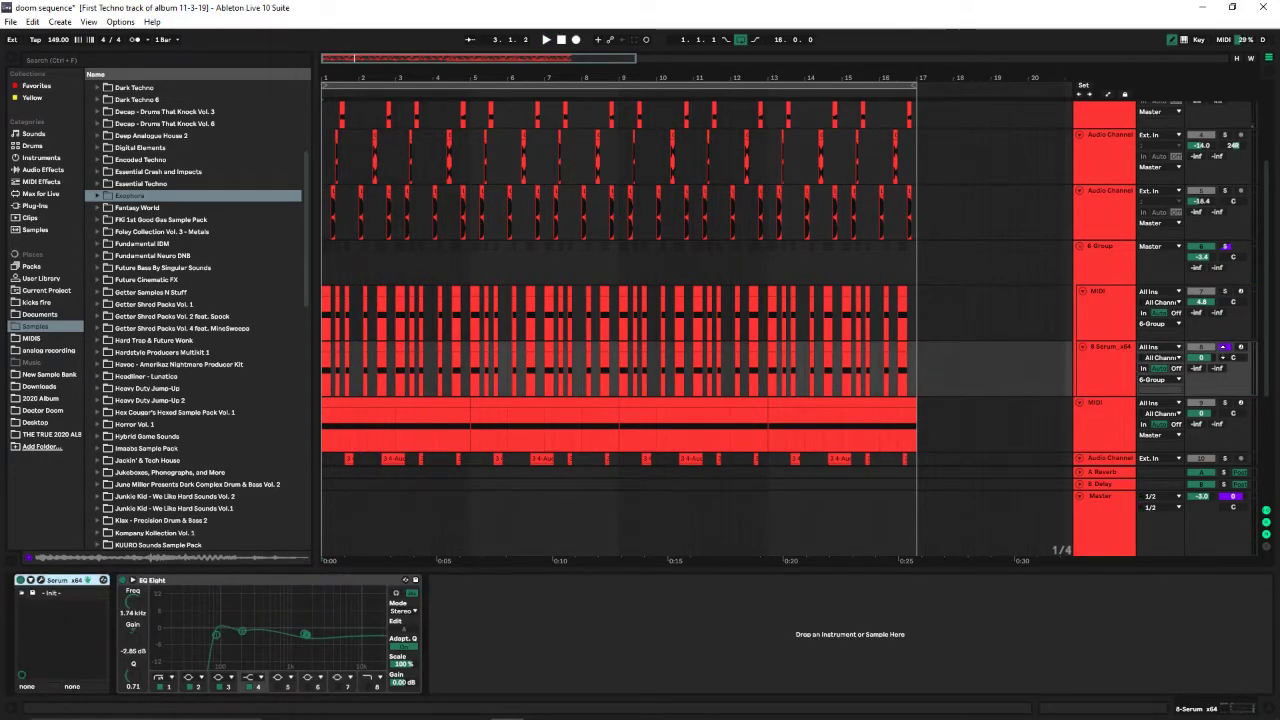
{"action": "key", "text": "space"}
{"action": "key", "text": "space"}
{"action": "left_click_drag", "start_coordinate": [215, 634], "coordinate": [170, 636]}
{"action": "key", "text": "space"}
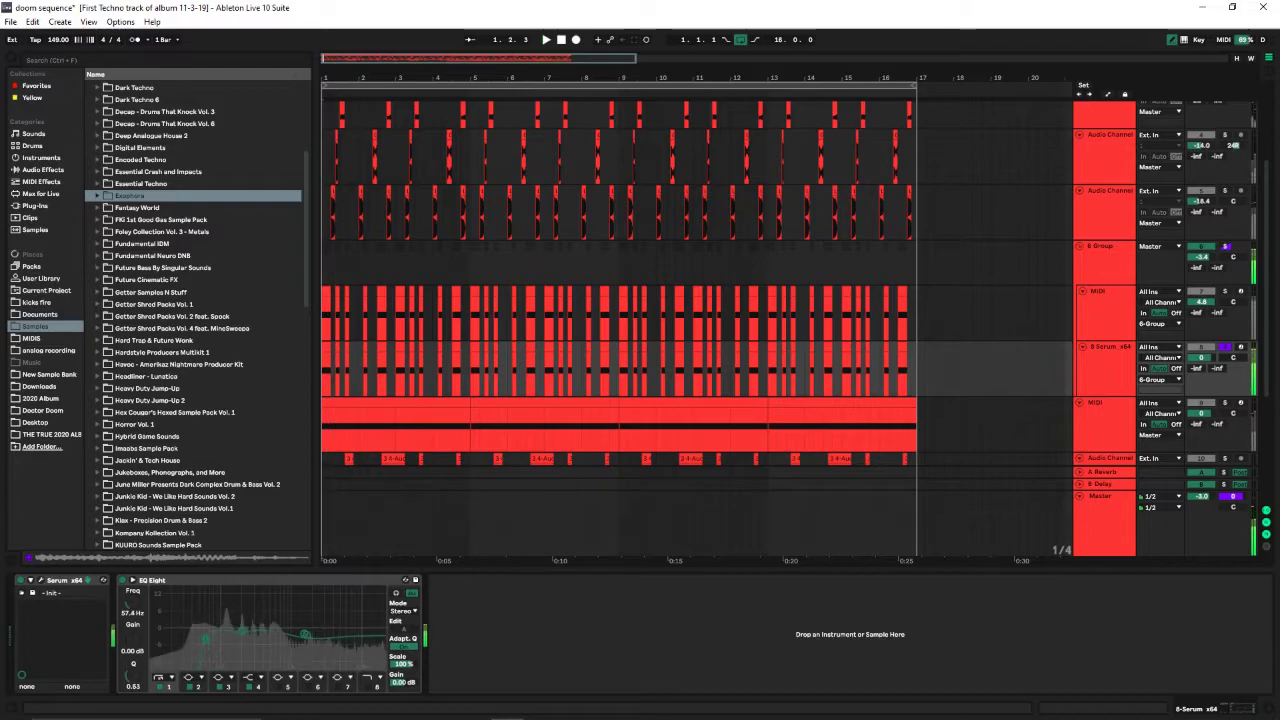
{"action": "key", "text": "space"}
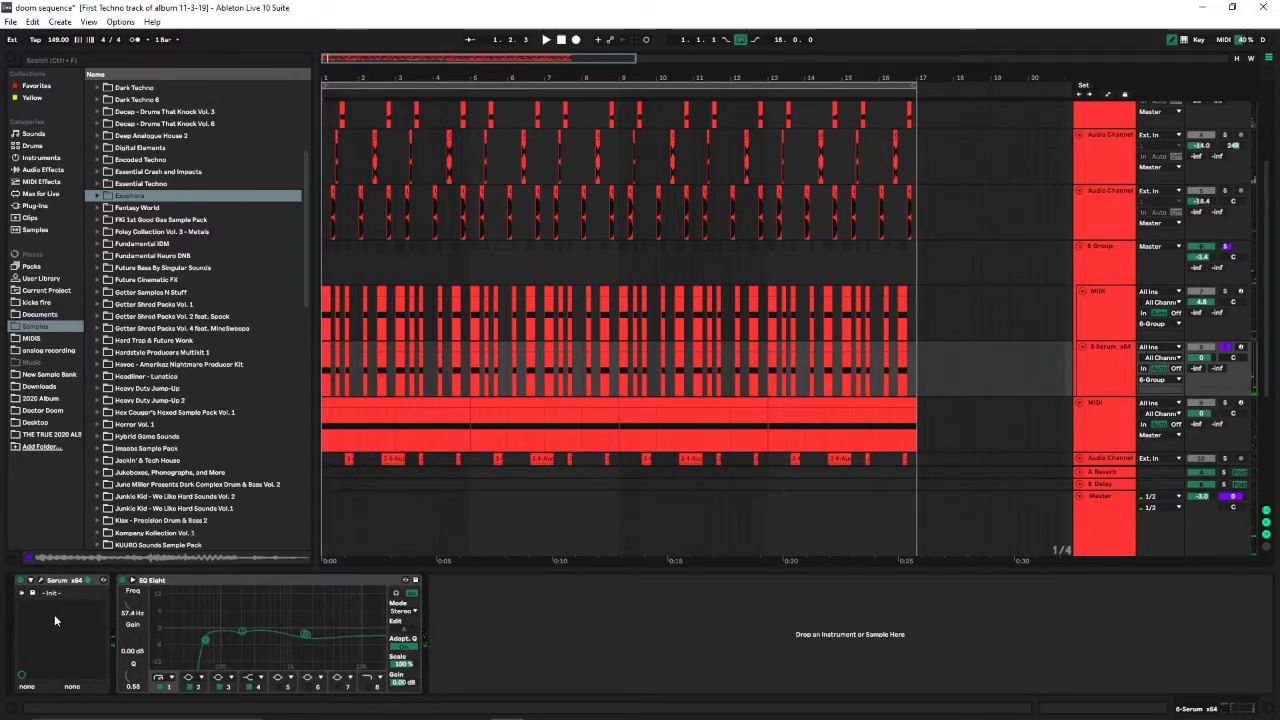
Open the Serum patch on the 8 Serum_x64 track, examine its oscillator, noise and envelope settings, and close it.
{"action": "left_click", "coordinate": [42, 582]}
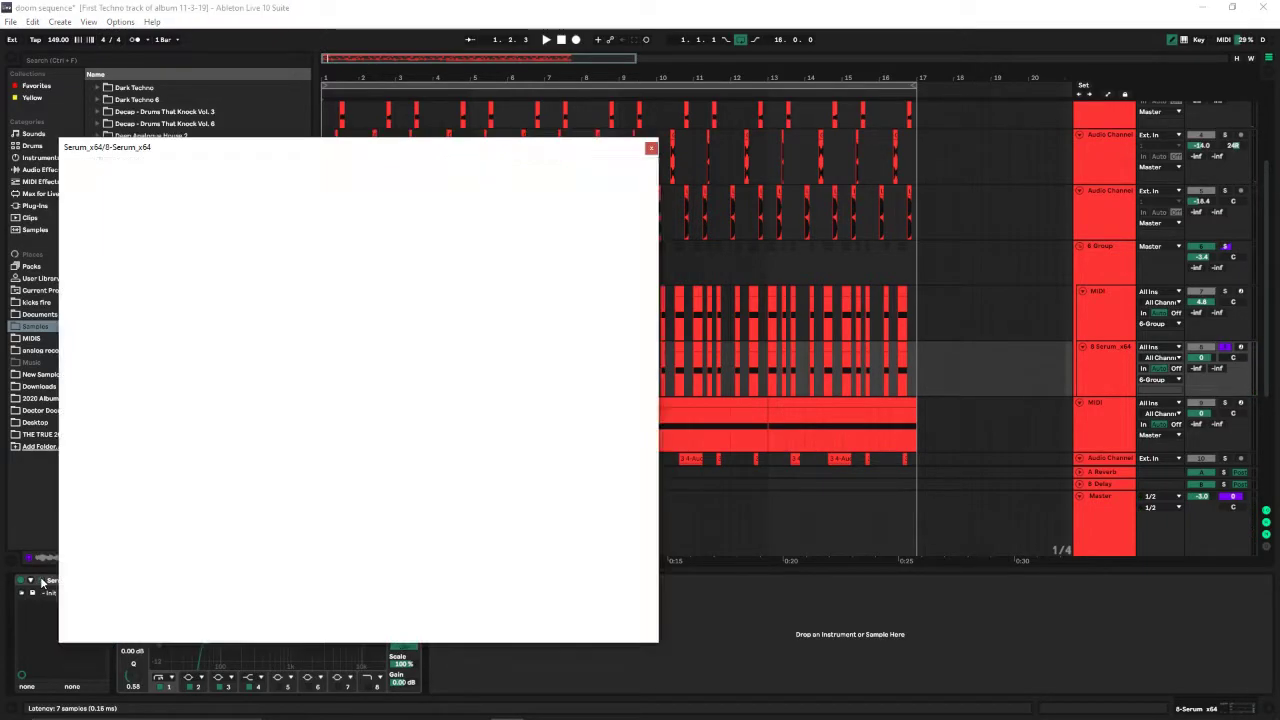
{"action": "left_click", "coordinate": [42, 583]}
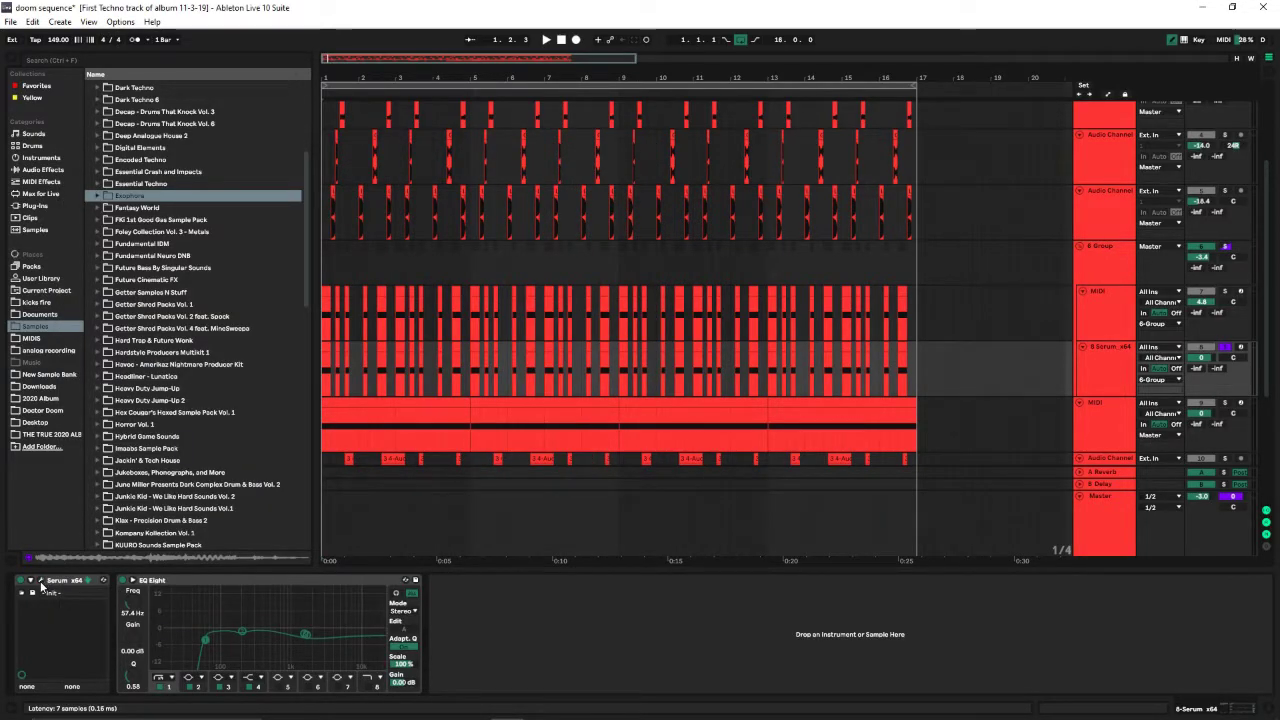
{"action": "left_click", "coordinate": [41, 584]}
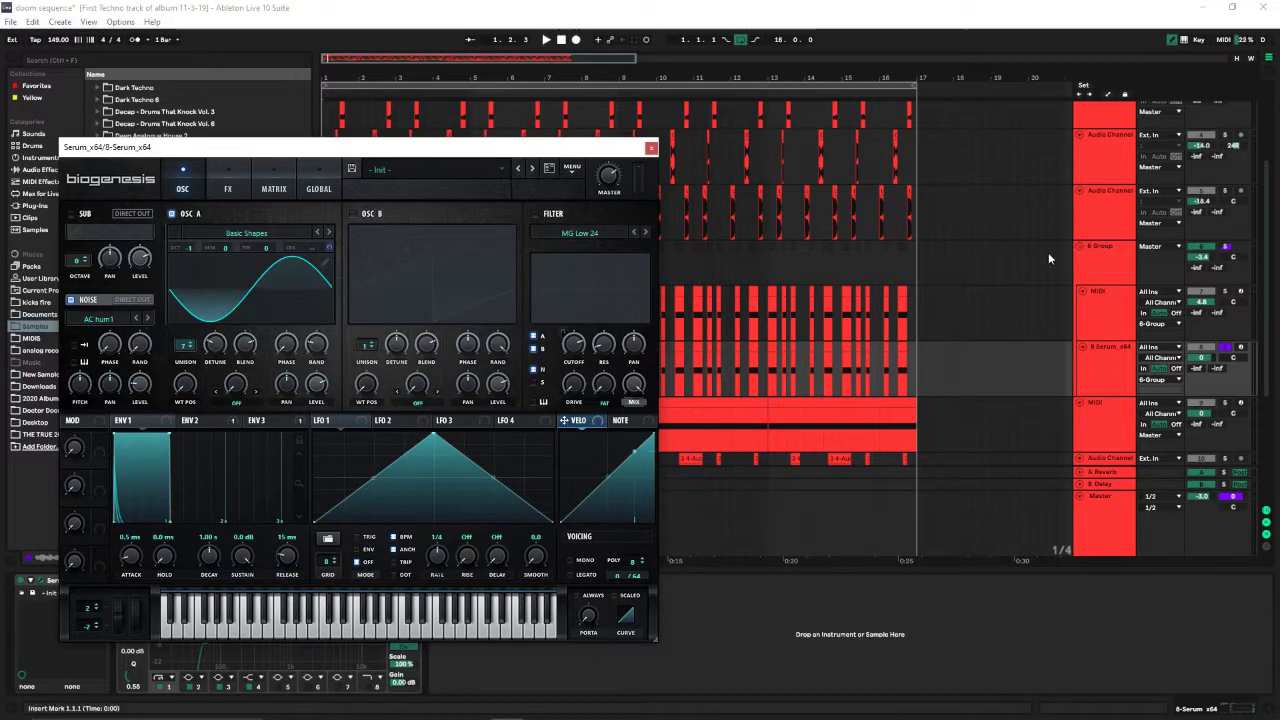
{"action": "left_click", "coordinate": [651, 147]}
Insert a new MIDI track below 8 Serum_x64, load a fresh Serum_x64 instrument on it and solo the track.
{"action": "right_click", "coordinate": [1120, 366]}
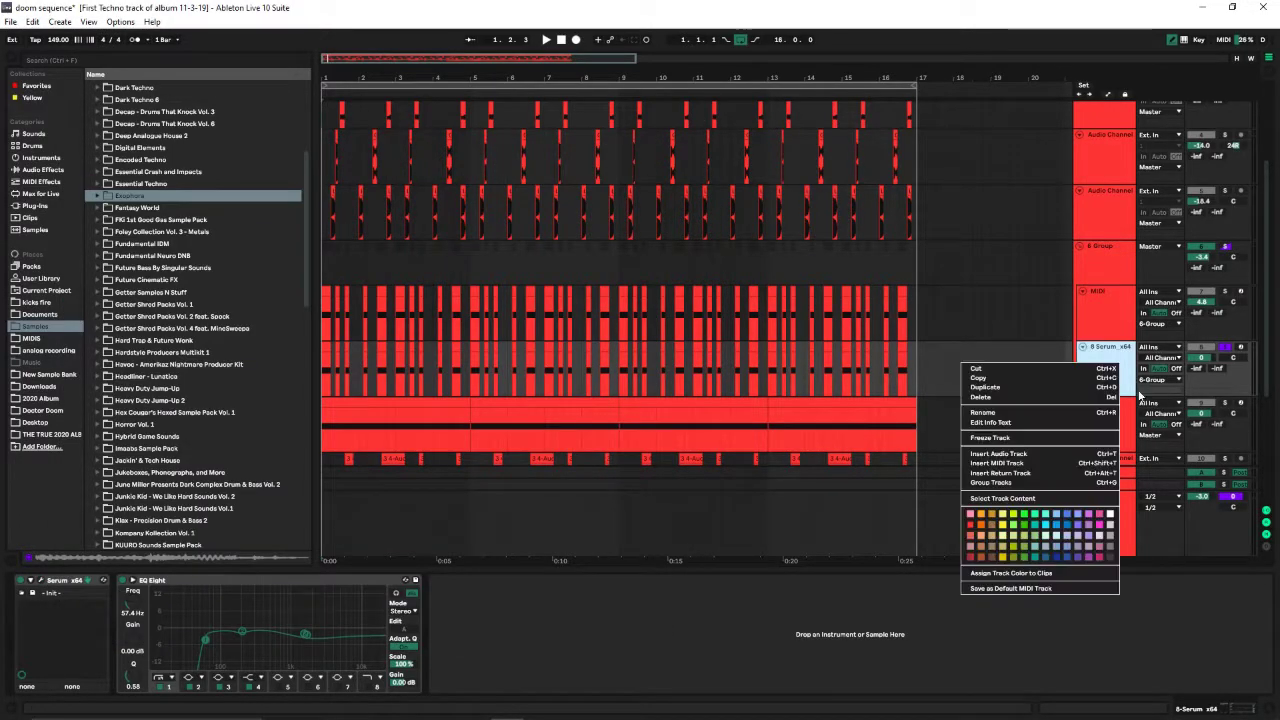
{"action": "left_click", "coordinate": [1030, 470]}
{"action": "left_click", "coordinate": [32, 204]}
{"action": "scroll", "coordinate": [198, 388], "scroll_direction": "down", "scroll_amount": 3}
{"action": "scroll", "coordinate": [174, 295], "scroll_direction": "up", "scroll_amount": 1}
{"action": "left_click_drag", "start_coordinate": [132, 142], "coordinate": [1110, 427]}
{"action": "left_click", "coordinate": [1225, 403]}
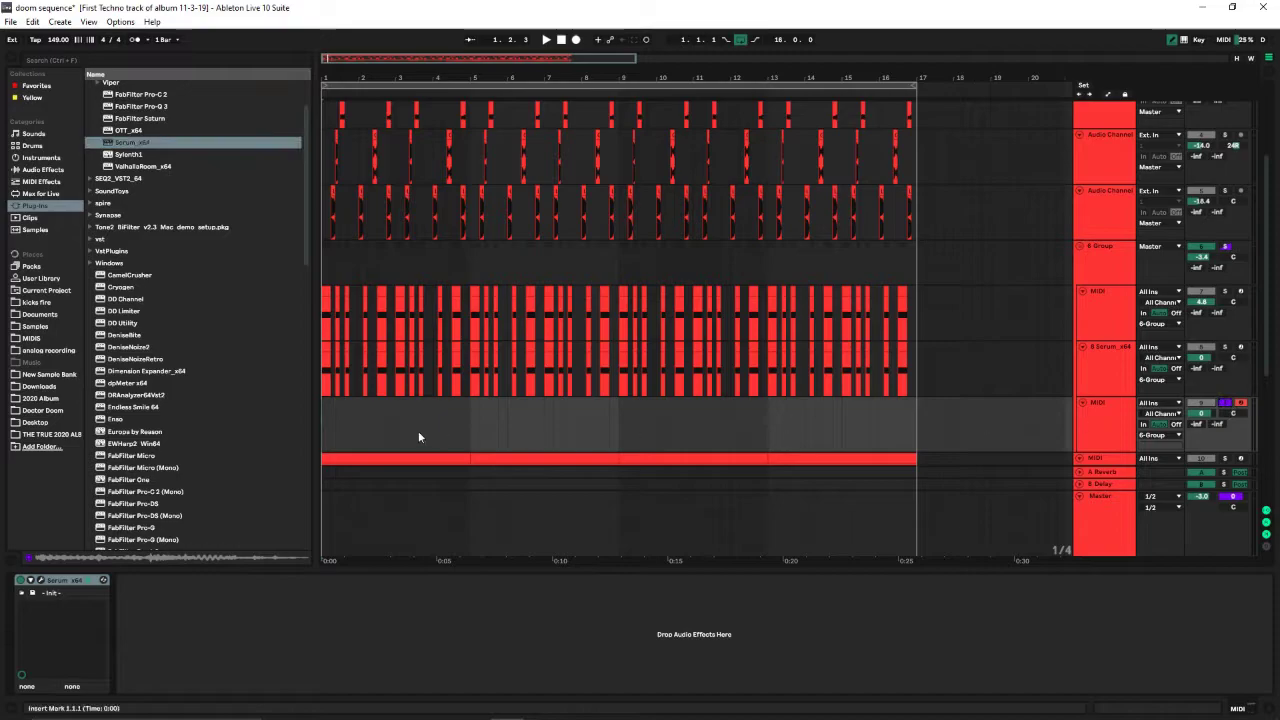
Open the new Serum, load the Analog wavetable Basic Shapes into OSC A and set its octave to -1.
{"action": "left_click", "coordinate": [41, 581]}
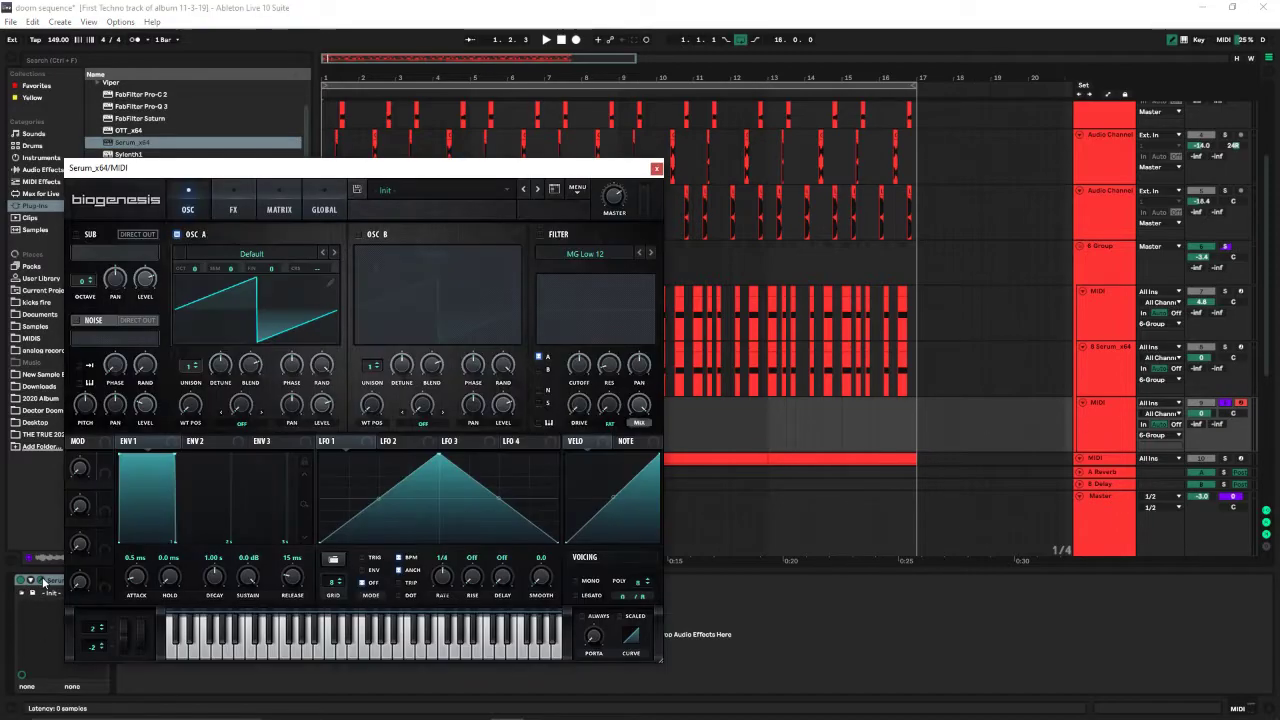
{"action": "left_click", "coordinate": [236, 262]}
{"action": "mouse_move", "coordinate": [343, 268]}
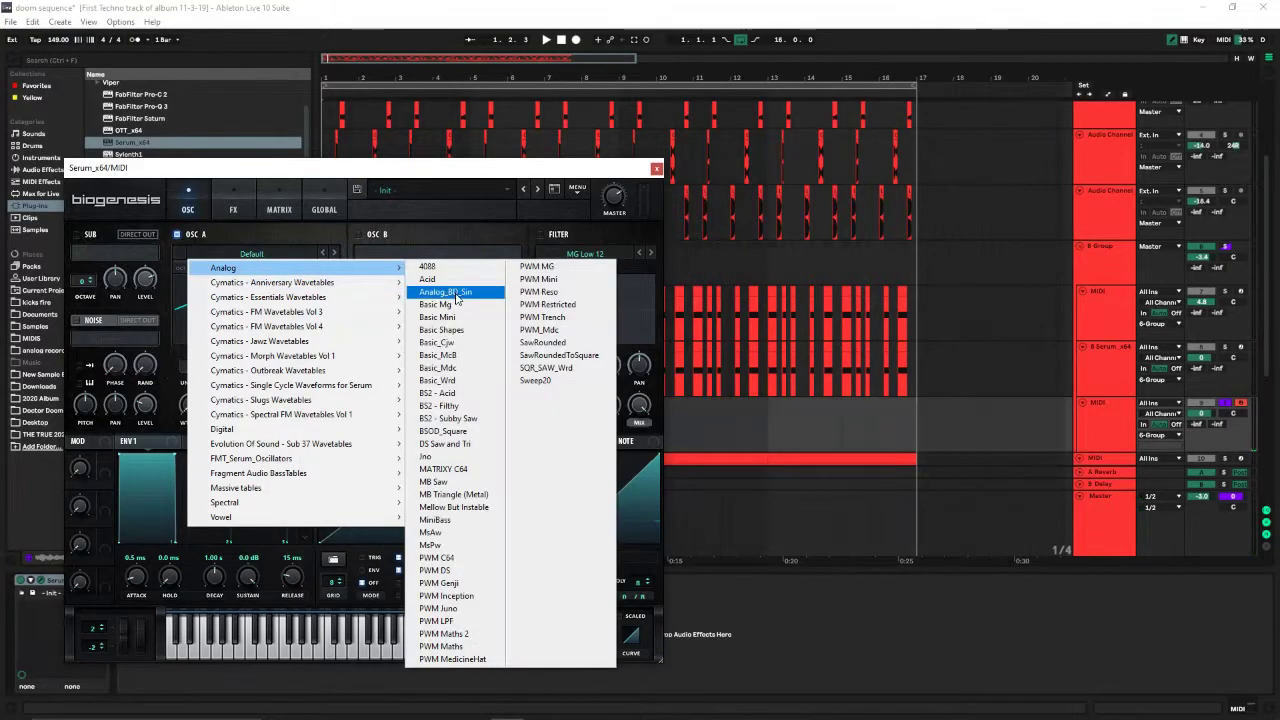
{"action": "left_click", "coordinate": [441, 329]}
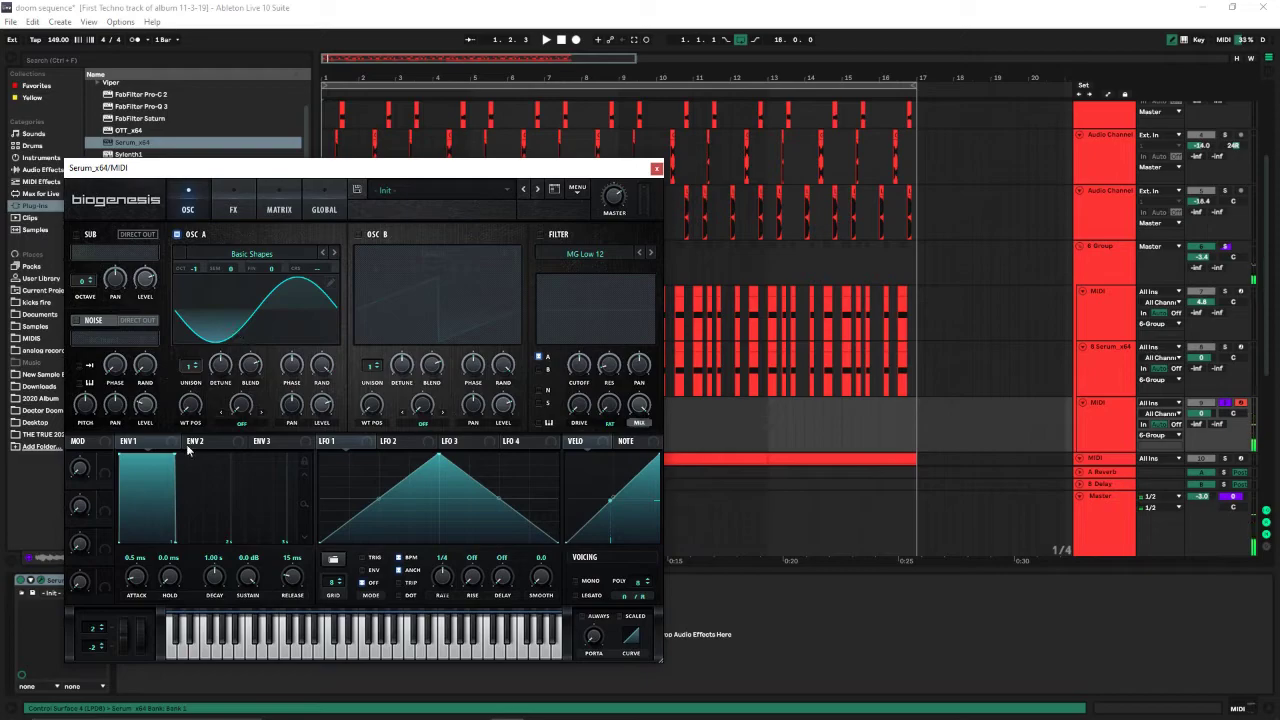
Set OSC A's unison to 7 voices, enable the noise oscillator with AC hum1 and adjust its level.
{"action": "mouse_move", "coordinate": [190, 366]}
{"action": "left_mouse_down"}
{"action": "mouse_move", "coordinate": [217, 329]}
{"action": "mouse_move", "coordinate": [220, 373]}
{"action": "left_mouse_up"}
{"action": "left_click", "coordinate": [76, 320]}
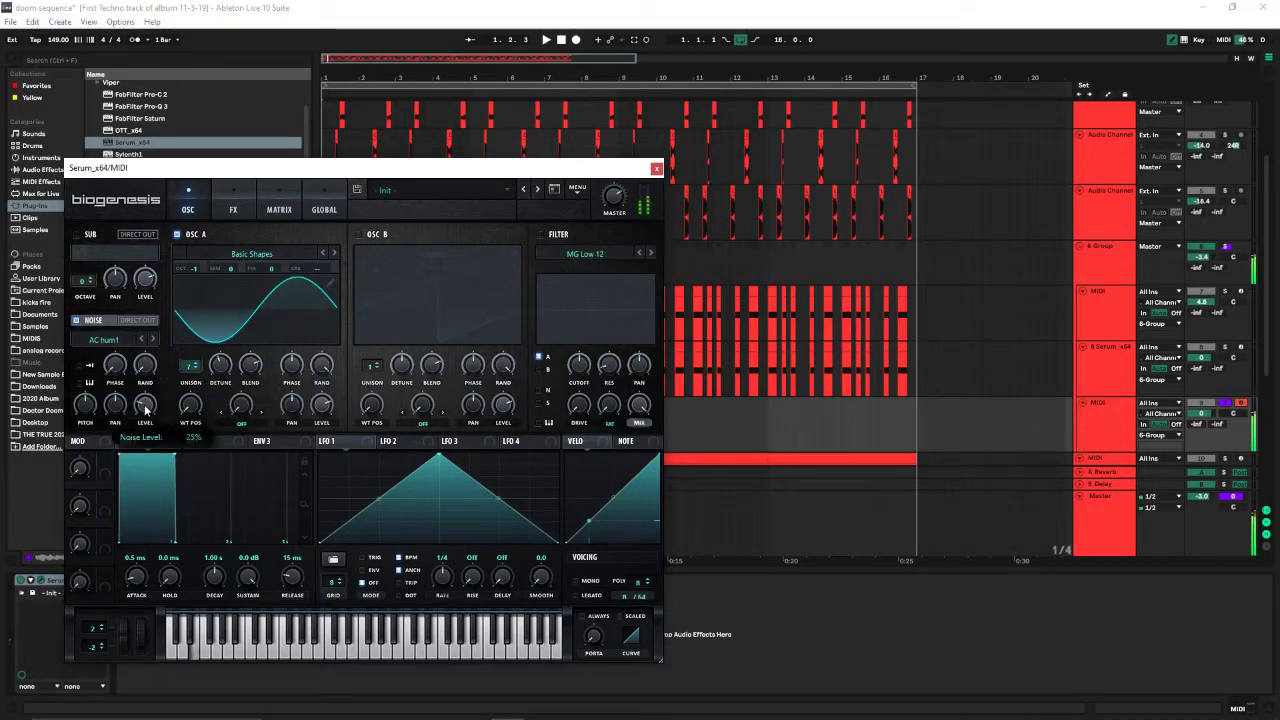
{"action": "left_click_drag", "start_coordinate": [145, 410], "coordinate": [145, 414]}
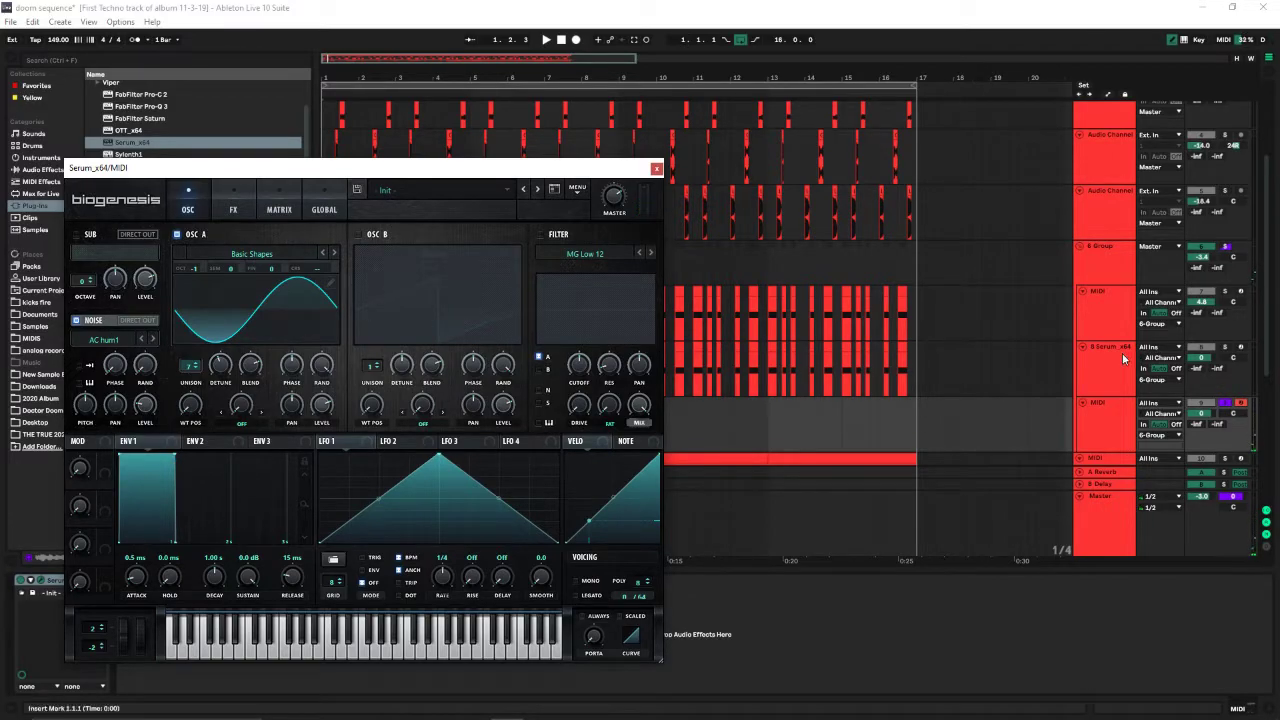
Set ENV 3 to a 48 ms decay and 0% sustain, and use it to modulate OSC A's coarse pitch.
{"action": "left_click", "coordinate": [242, 442]}
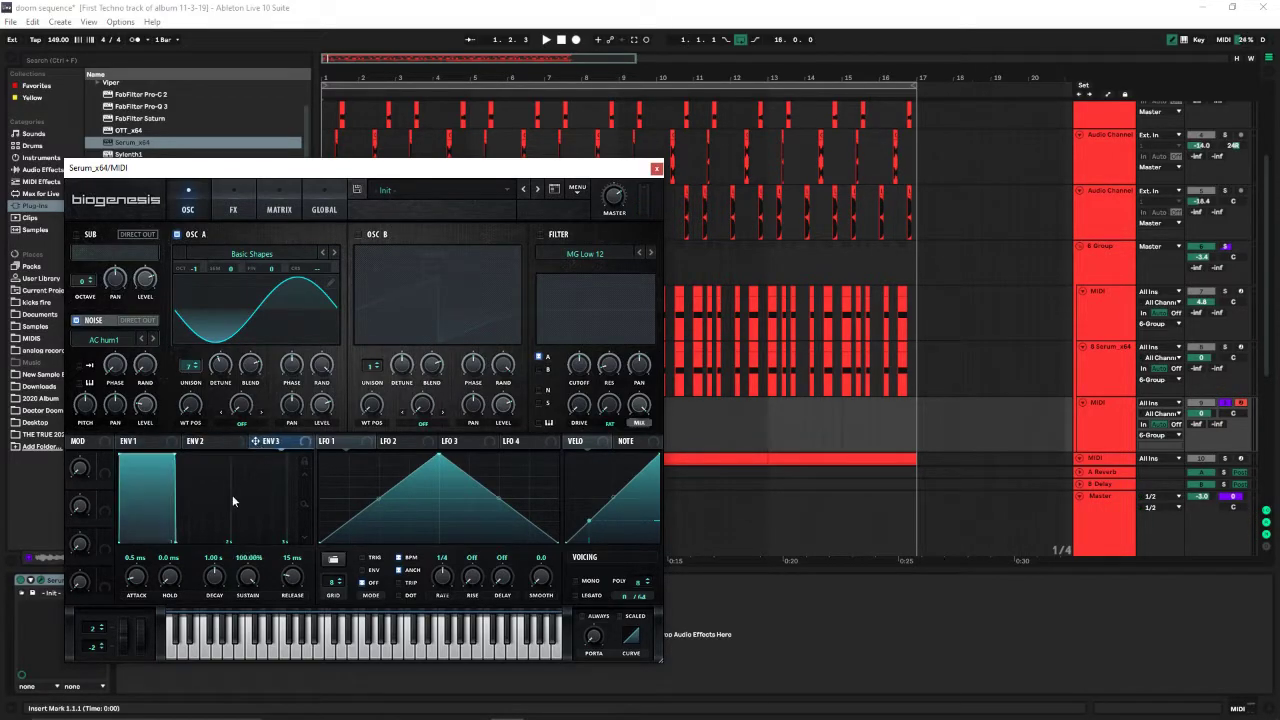
{"action": "left_click_drag", "start_coordinate": [237, 583], "coordinate": [231, 684]}
{"action": "left_click_drag", "start_coordinate": [221, 584], "coordinate": [249, 604]}
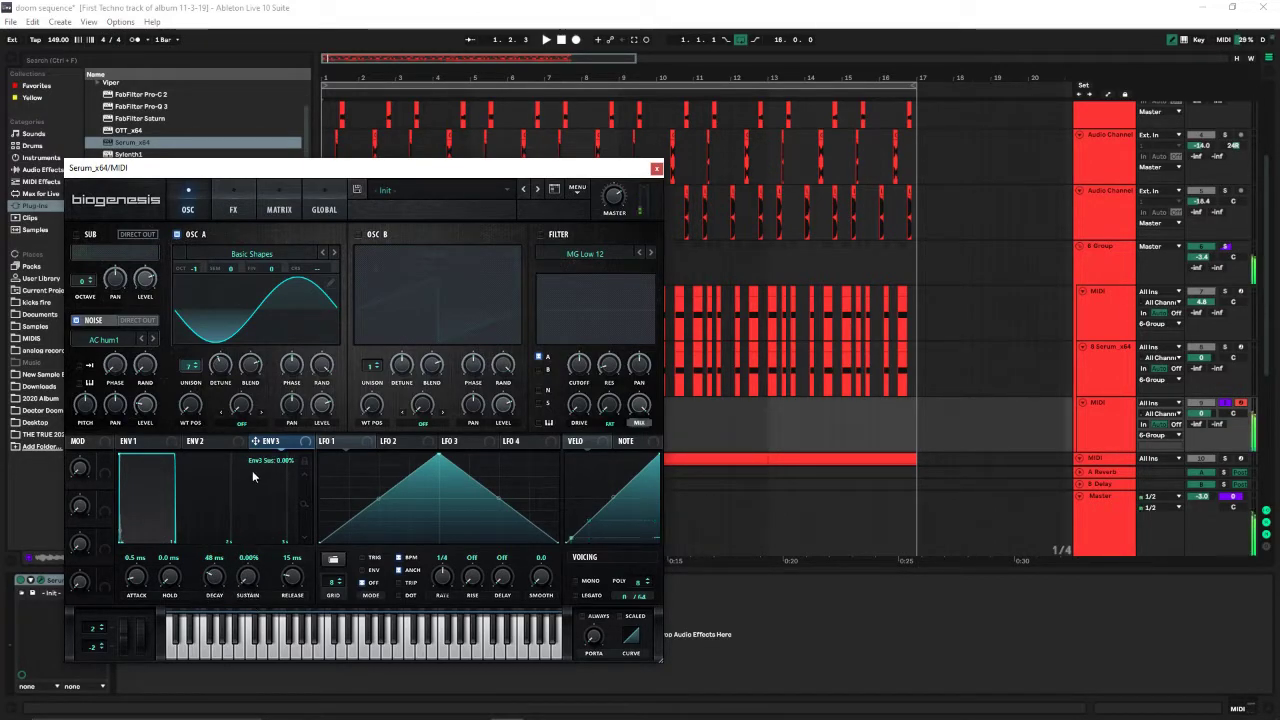
{"action": "left_click_drag", "start_coordinate": [272, 442], "coordinate": [289, 380]}
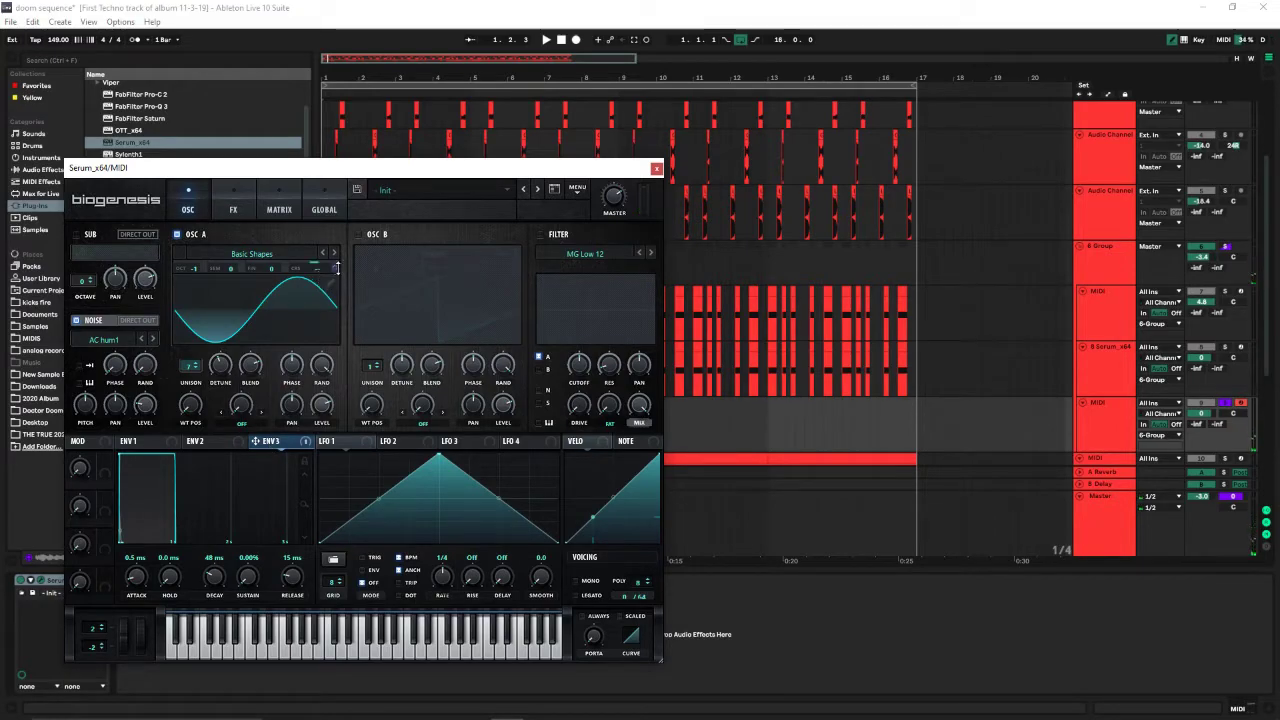
{"action": "left_click_drag", "start_coordinate": [334, 268], "coordinate": [356, 240]}
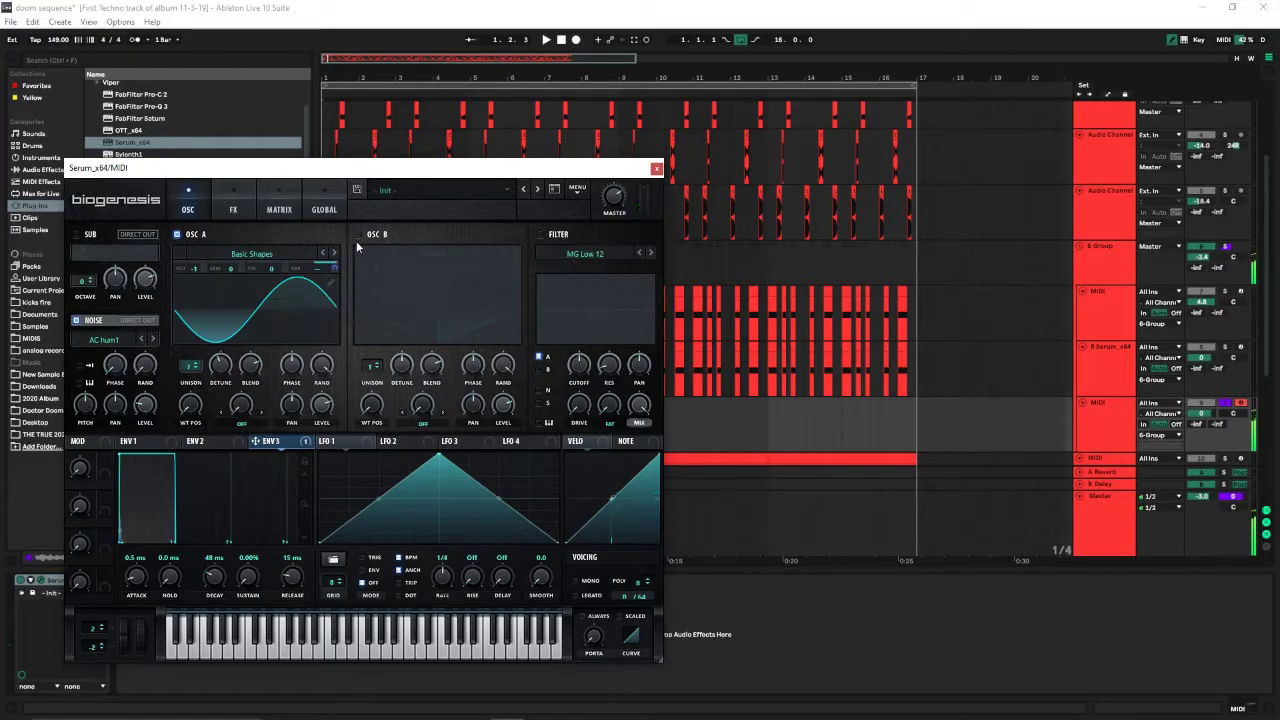
Enable Serum's distortion, try types such as Diode 2, raise the drive to about 91% and choose HardClip.
{"action": "left_click", "coordinate": [233, 209]}
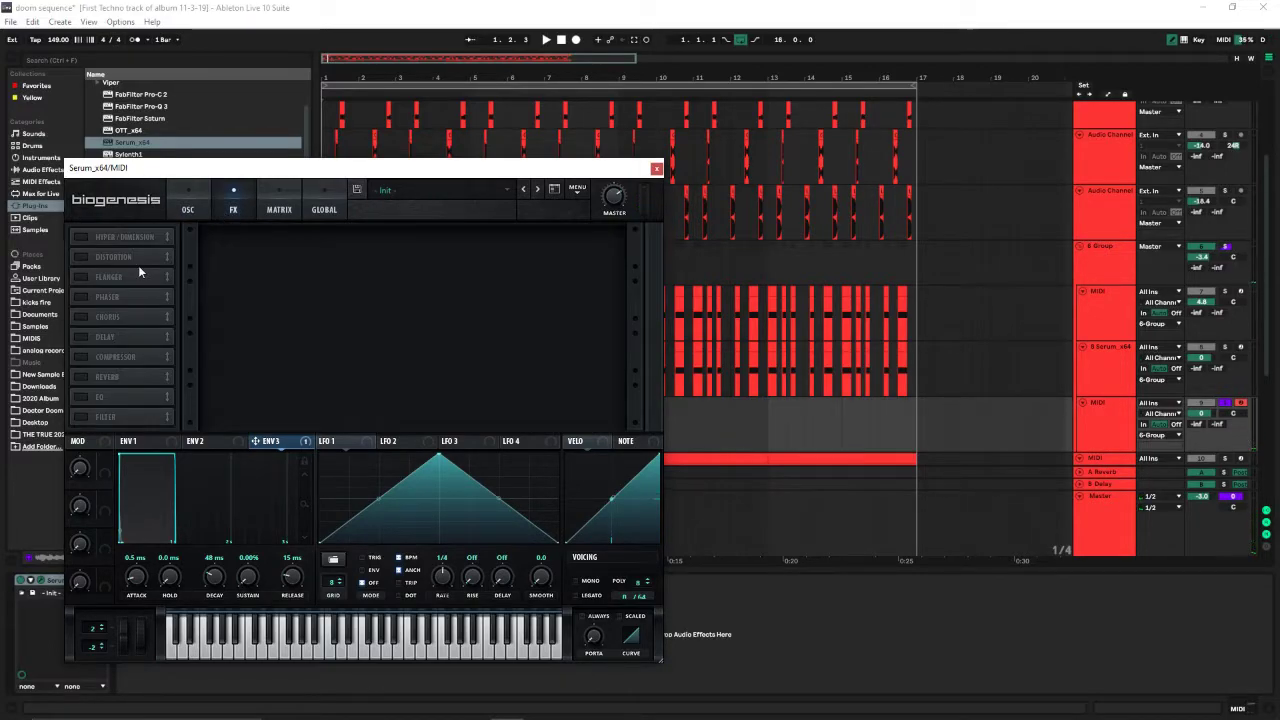
{"action": "left_click", "coordinate": [79, 256]}
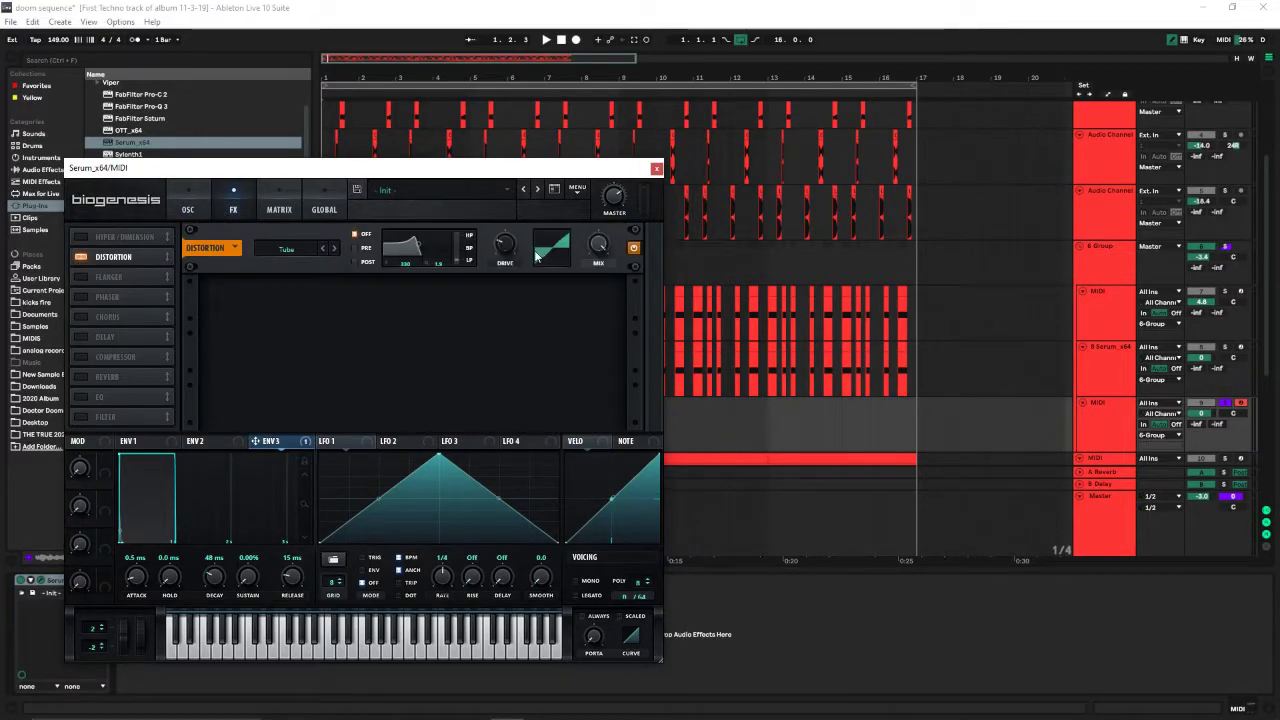
{"action": "left_click", "coordinate": [321, 249]}
{"action": "left_click", "coordinate": [321, 249]}
{"action": "left_click", "coordinate": [333, 248]}
{"action": "left_click_drag", "start_coordinate": [505, 245], "coordinate": [538, 162]}
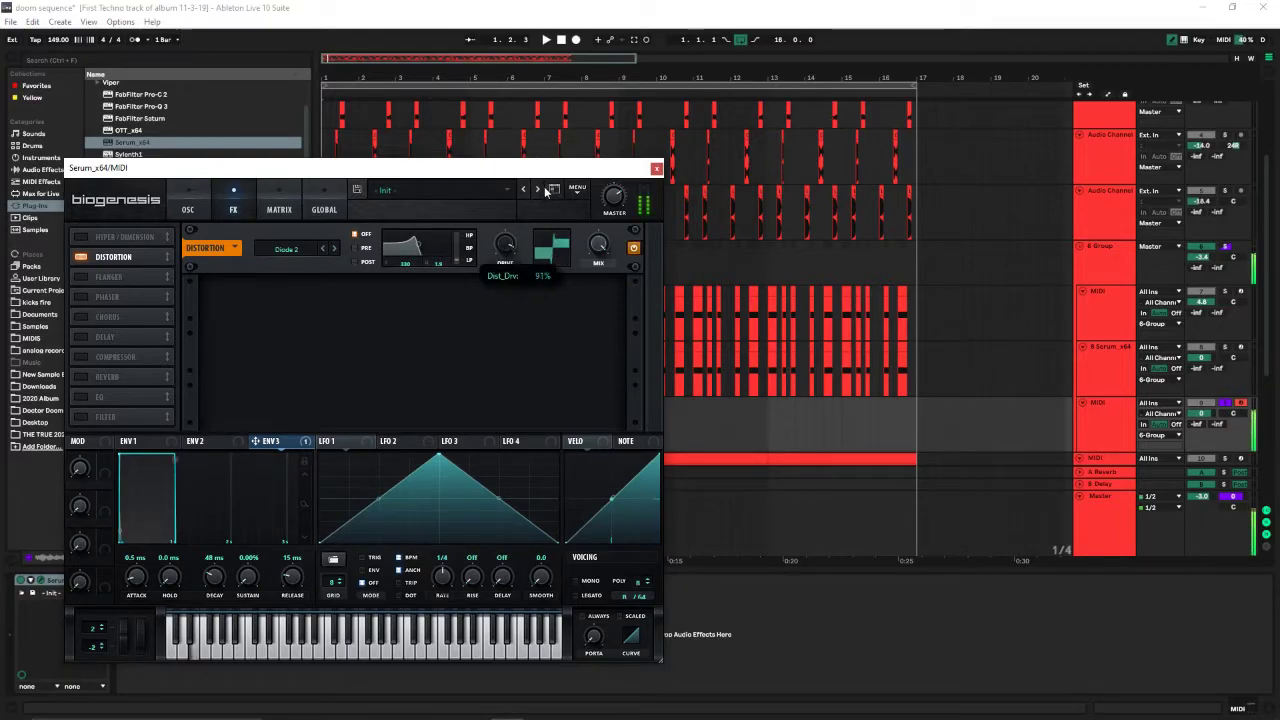
{"action": "left_click", "coordinate": [325, 247]}
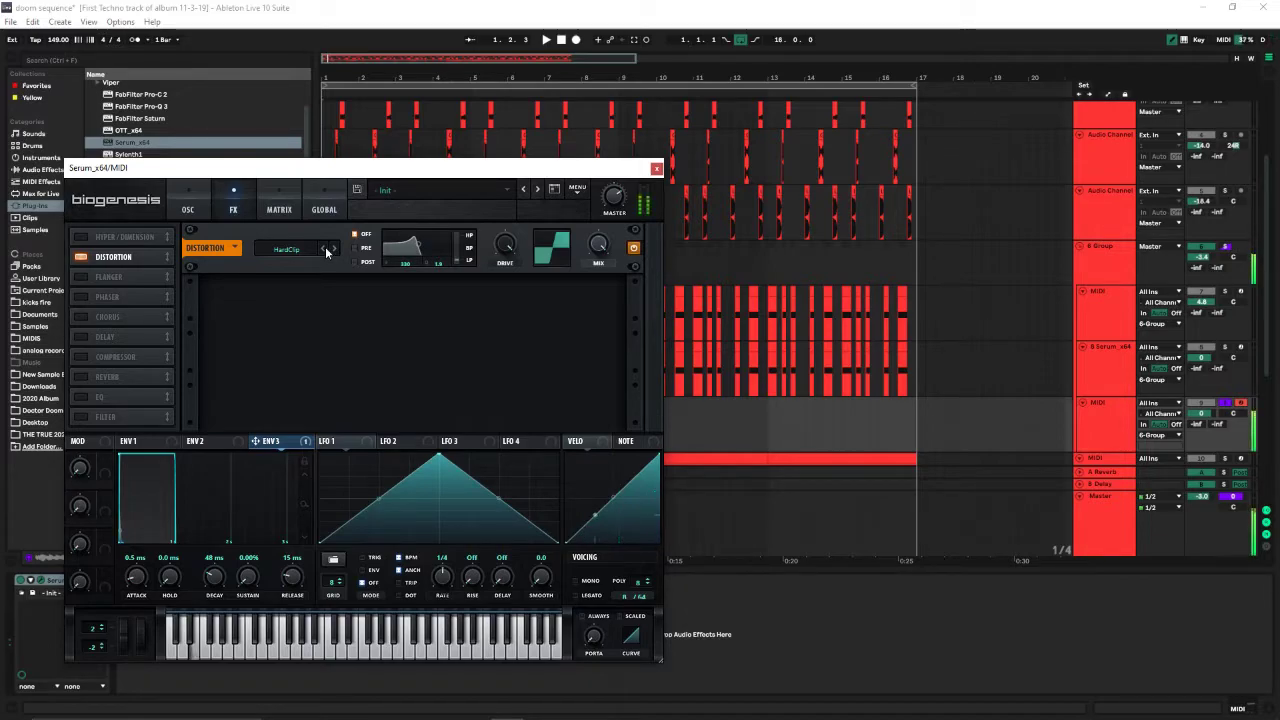
{"action": "left_click", "coordinate": [325, 249]}
Return to the oscillator settings and vary OSC A's phase while auditioning the sound.
{"action": "left_click", "coordinate": [187, 209]}
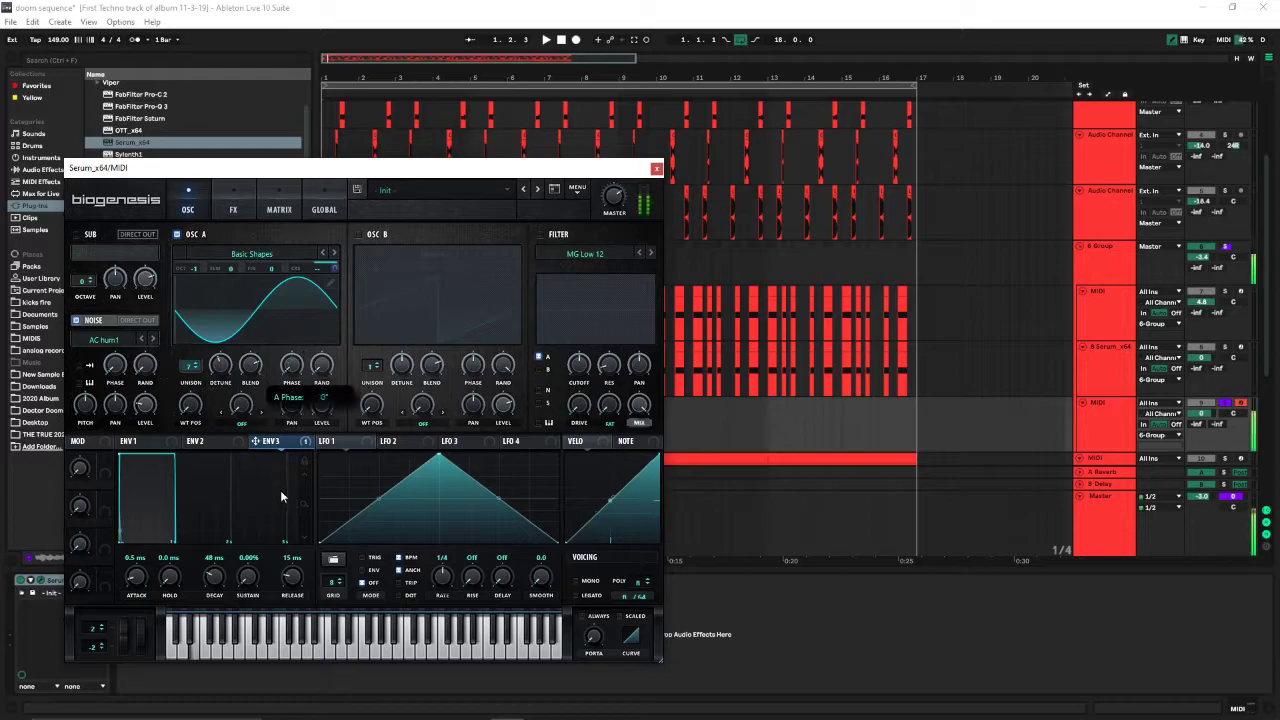
{"action": "left_click_drag", "start_coordinate": [280, 490], "coordinate": [329, 391]}
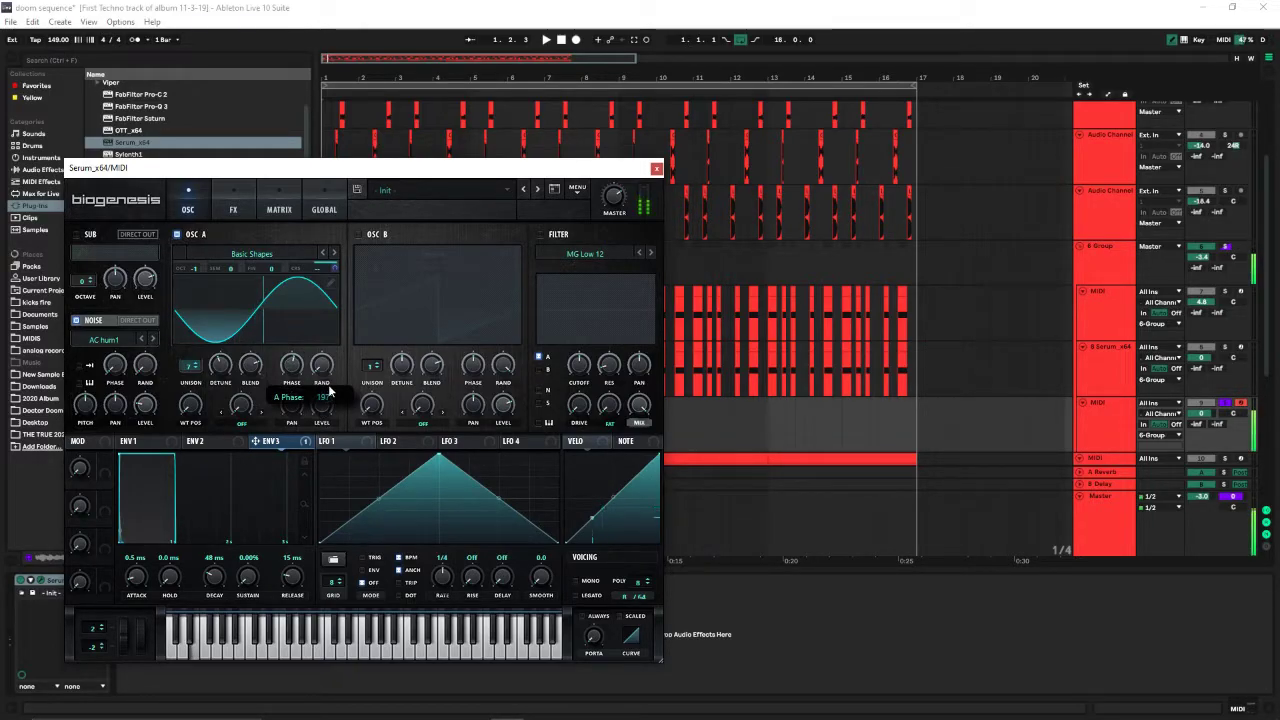
{"action": "left_click_drag", "start_coordinate": [329, 385], "coordinate": [322, 415]}
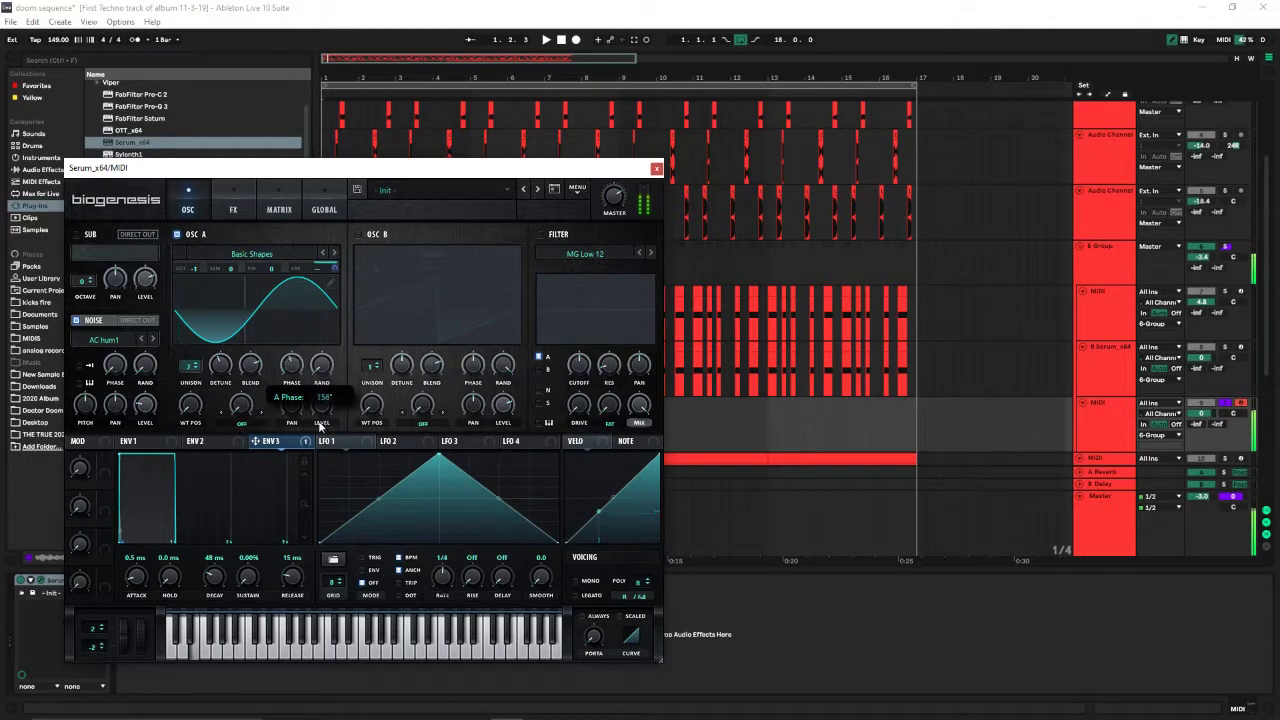
{"action": "left_click_drag", "start_coordinate": [321, 357], "coordinate": [397, 196]}
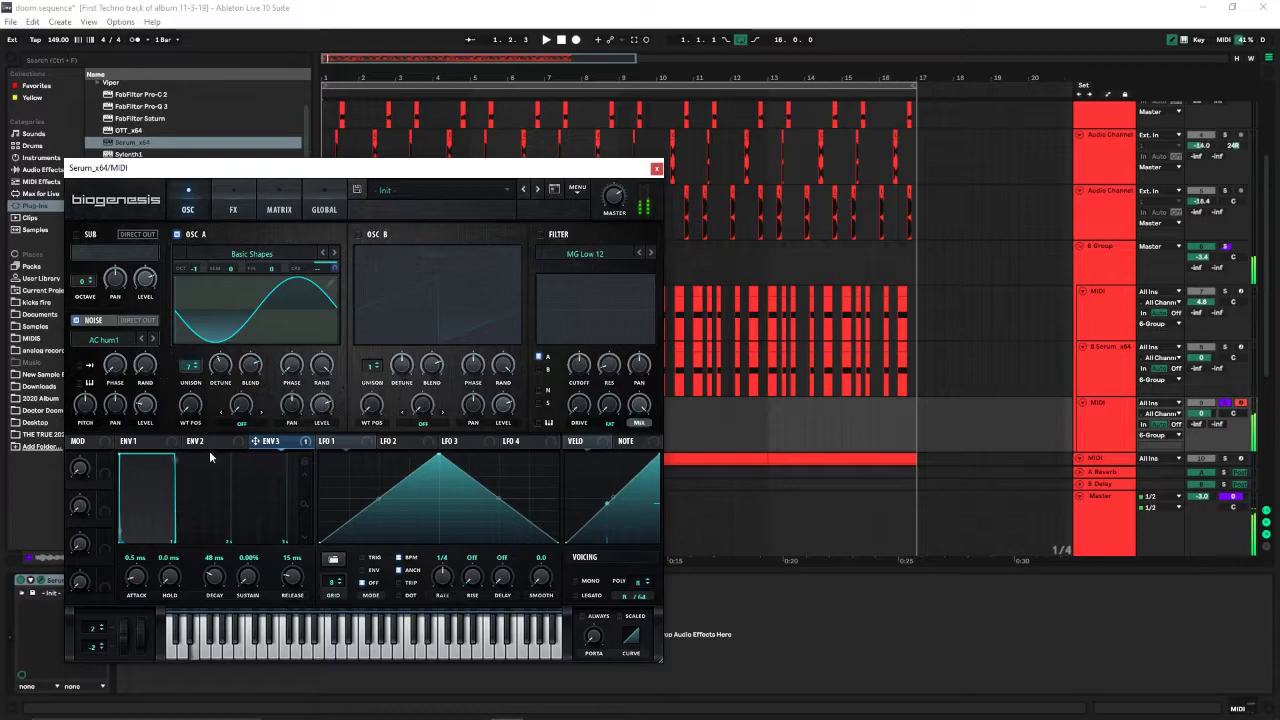
Open the original Serum patch from the 8 Serum_x64 track and arrange it side by side with the new one.
{"action": "left_click", "coordinate": [1133, 368]}
{"action": "left_click", "coordinate": [391, 154]}
{"action": "left_click_drag", "start_coordinate": [380, 168], "coordinate": [818, 256]}
{"action": "left_click", "coordinate": [1106, 369]}
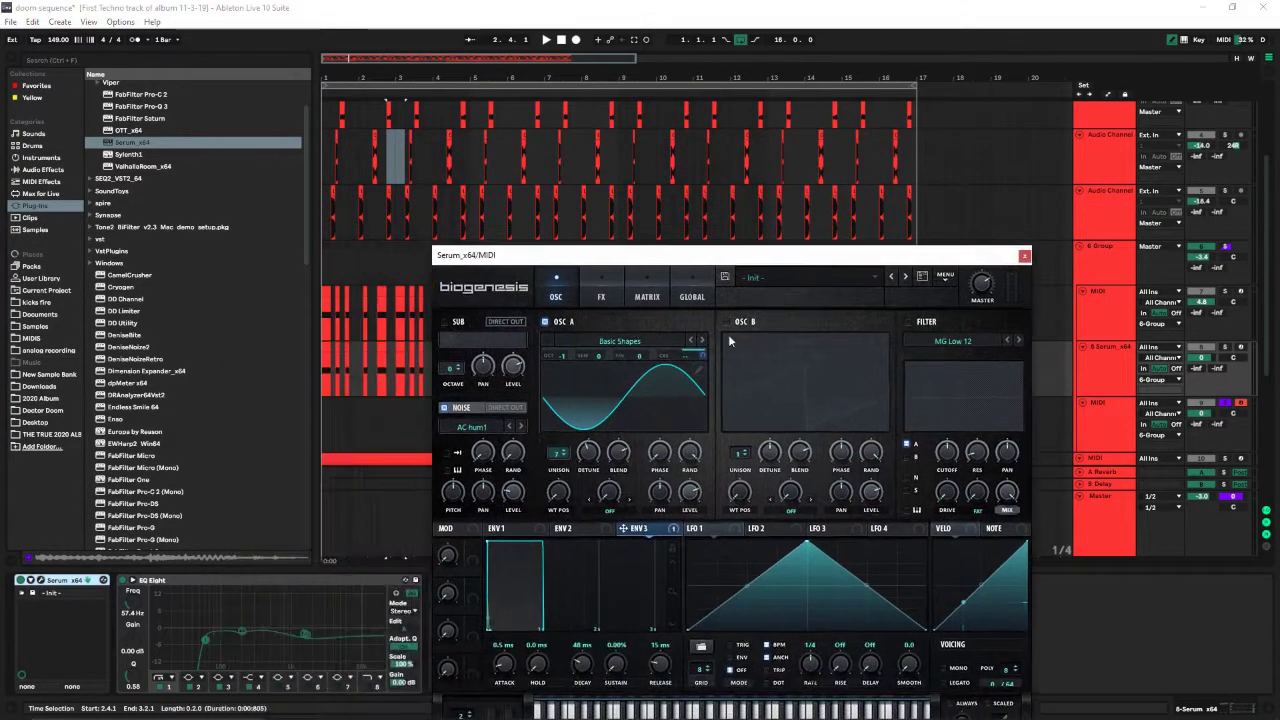
{"action": "left_click", "coordinate": [40, 581]}
{"action": "left_click_drag", "start_coordinate": [296, 150], "coordinate": [174, 211]}
{"action": "left_click_drag", "start_coordinate": [623, 268], "coordinate": [741, 165]}
{"action": "left_click_drag", "start_coordinate": [283, 217], "coordinate": [350, 183]}
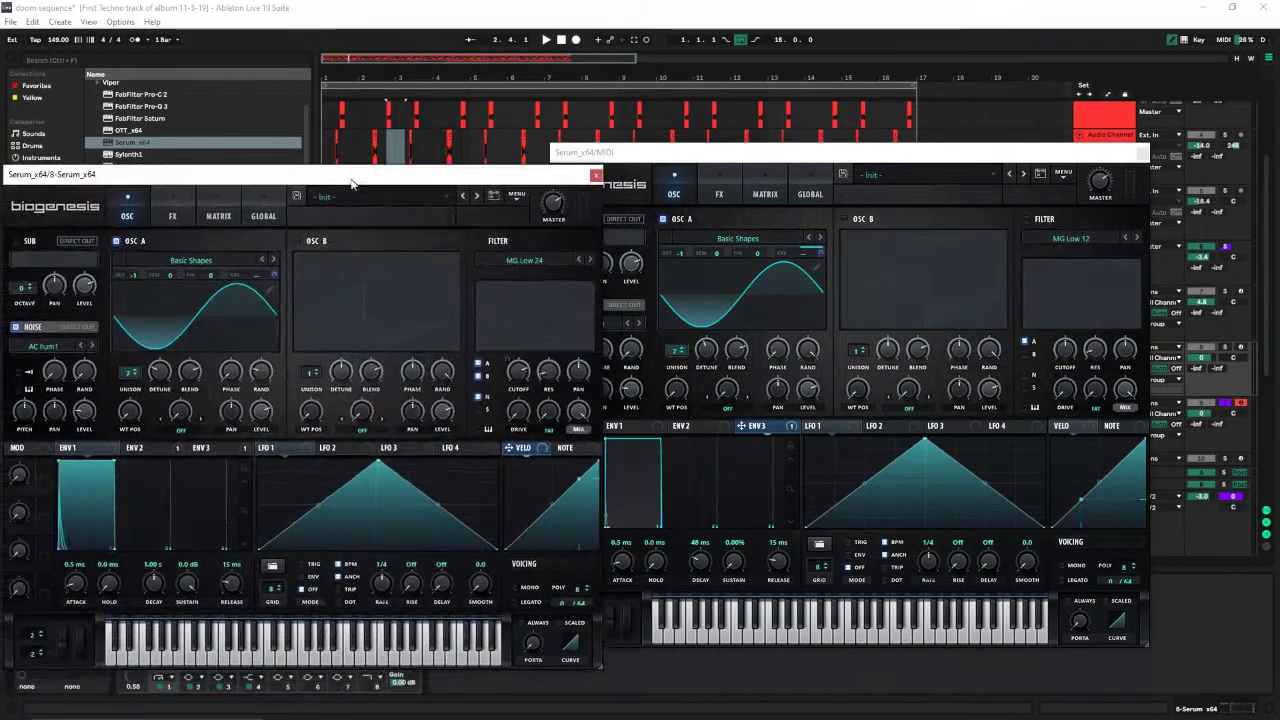
Adjust OSC A's random phase in the new Serum, and show the effects of both Serum instances for comparison.
{"action": "mouse_move", "coordinate": [804, 346]}
{"action": "left_mouse_down"}
{"action": "mouse_move", "coordinate": [777, 438]}
{"action": "mouse_move", "coordinate": [810, 372]}
{"action": "left_mouse_up"}
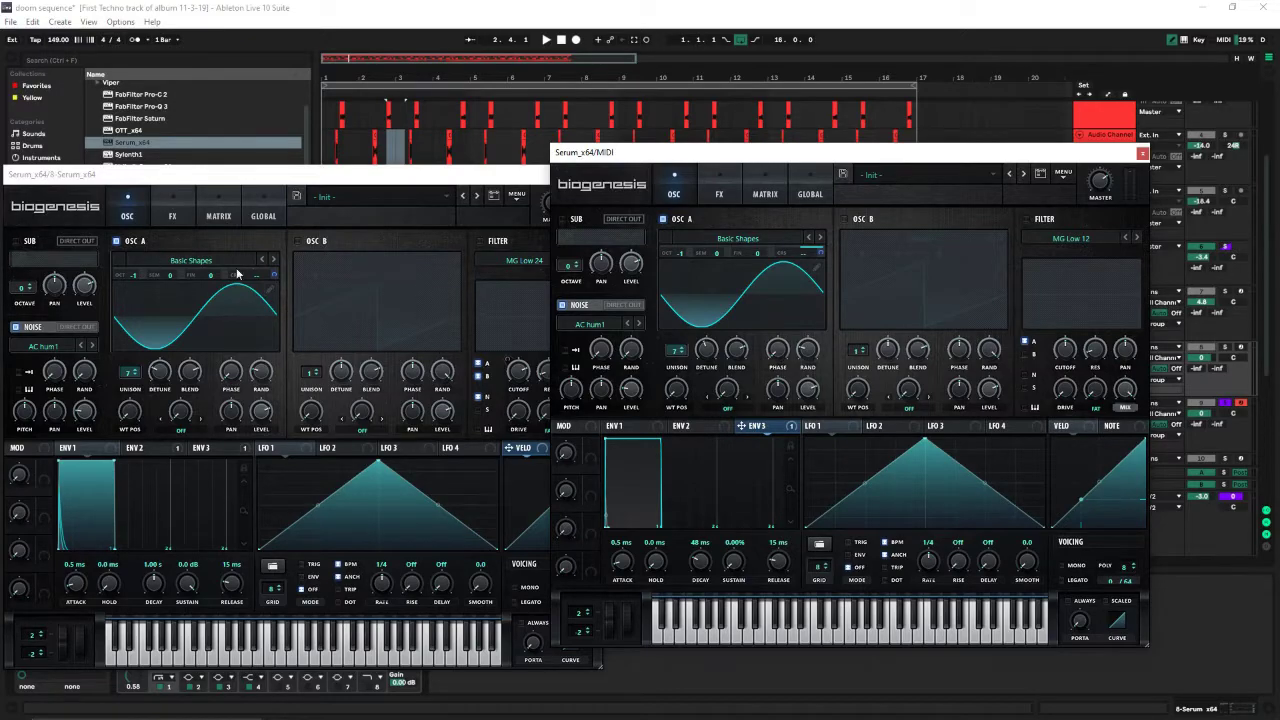
{"action": "left_click", "coordinate": [714, 199]}
{"action": "left_click", "coordinate": [172, 218]}
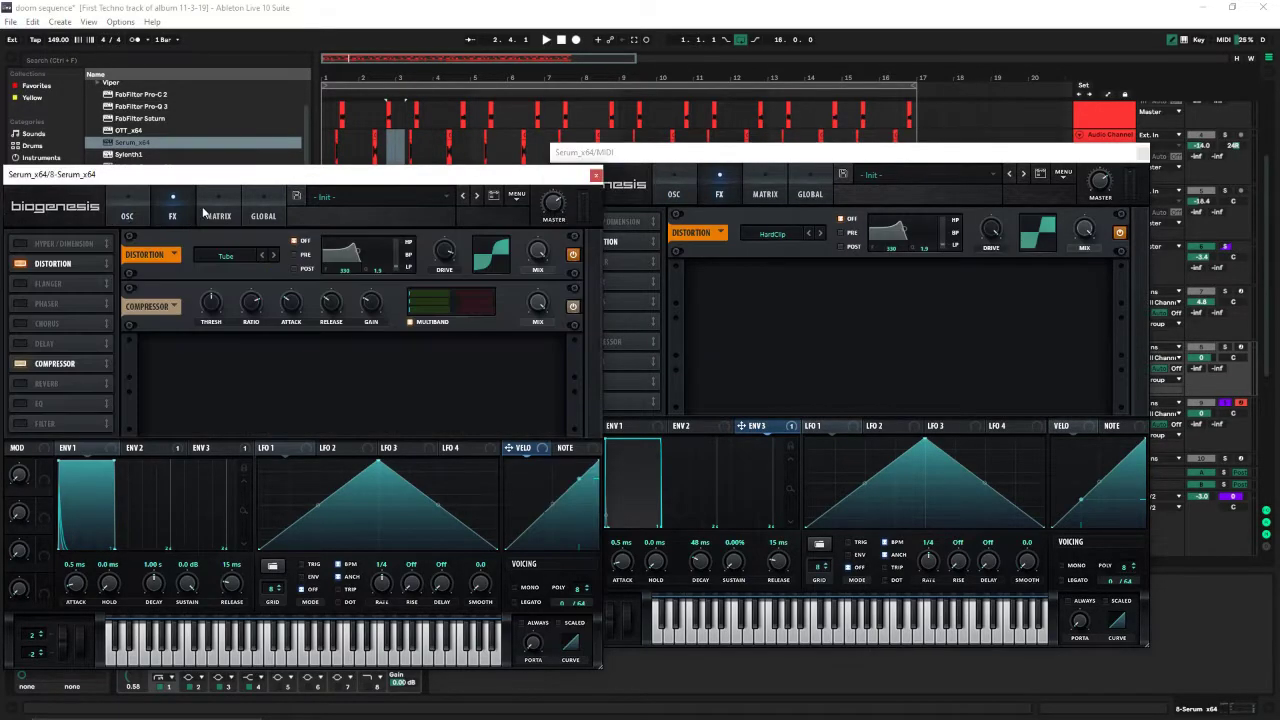
Enable the compressor in the new Serum instance, switch it to multiband and raise its gain to about 10.4 dB.
{"action": "left_click_drag", "start_coordinate": [694, 159], "coordinate": [812, 143]}
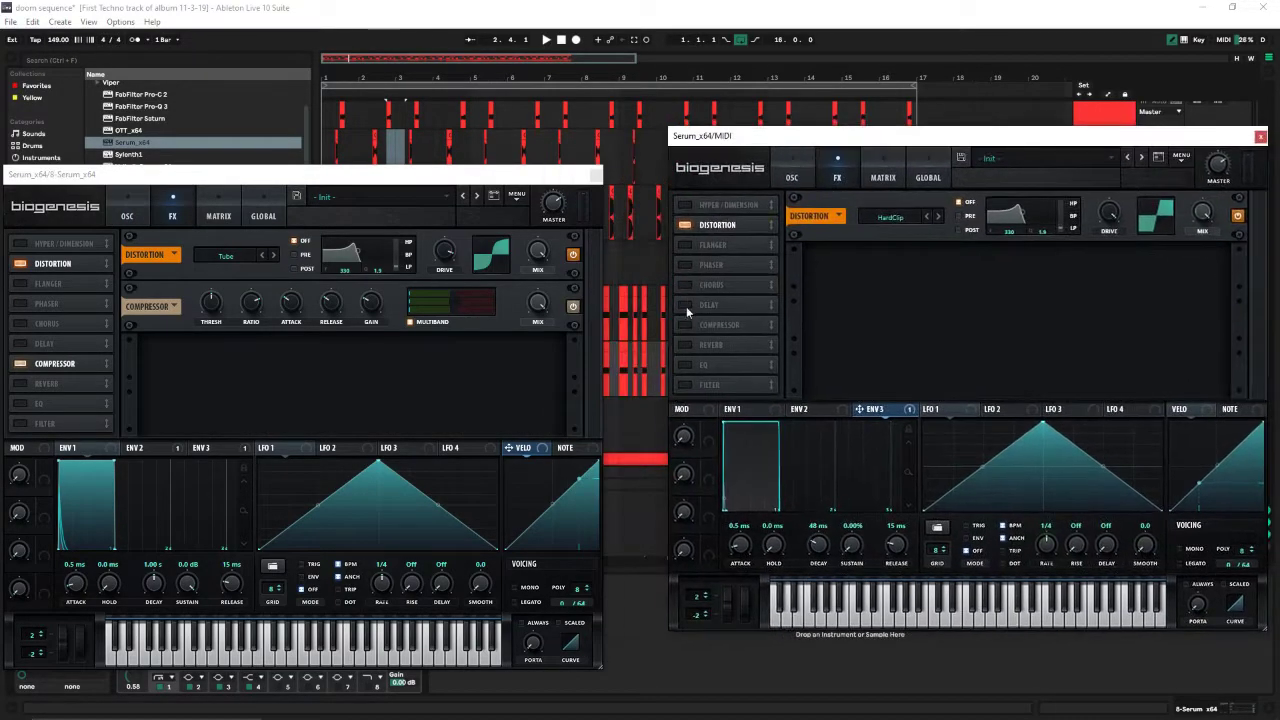
{"action": "left_click", "coordinate": [686, 324]}
{"action": "left_click", "coordinate": [1074, 284]}
{"action": "left_click_drag", "start_coordinate": [1035, 267], "coordinate": [1043, 237]}
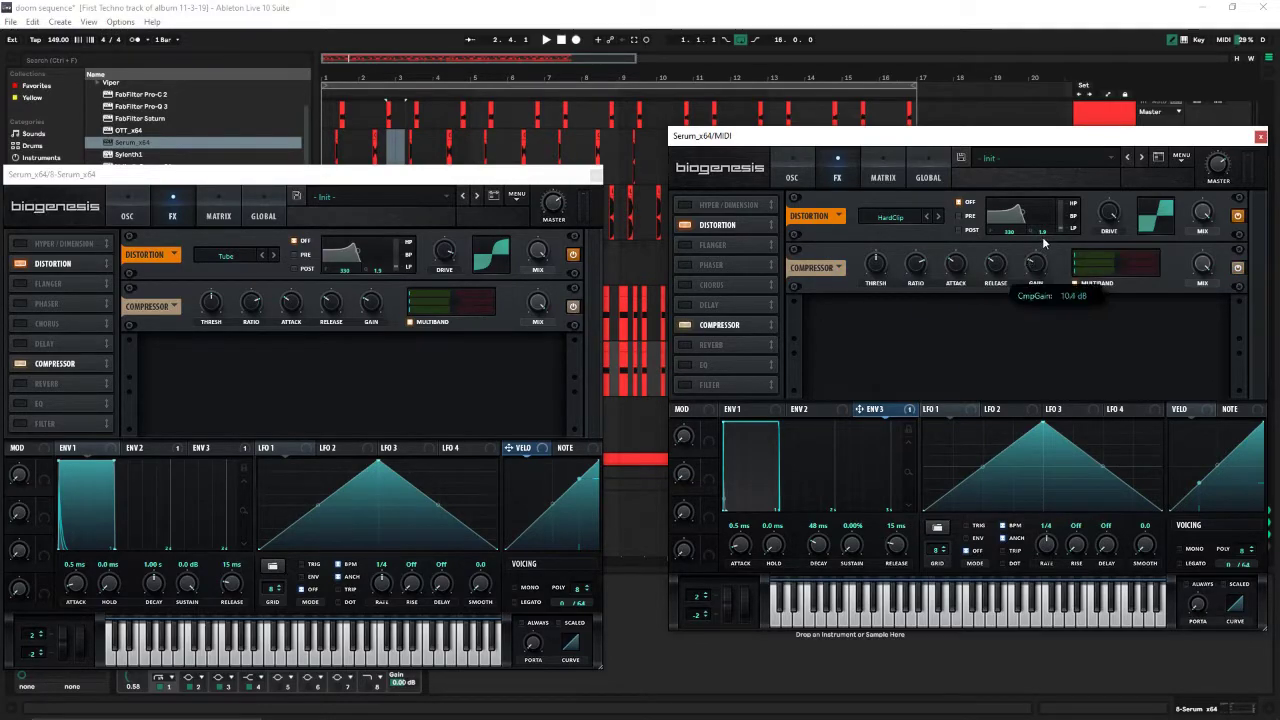
Show the oscillator settings of both Serum instances and set the new one's ENV 3 decay to about 193 ms.
{"action": "left_click", "coordinate": [792, 173]}
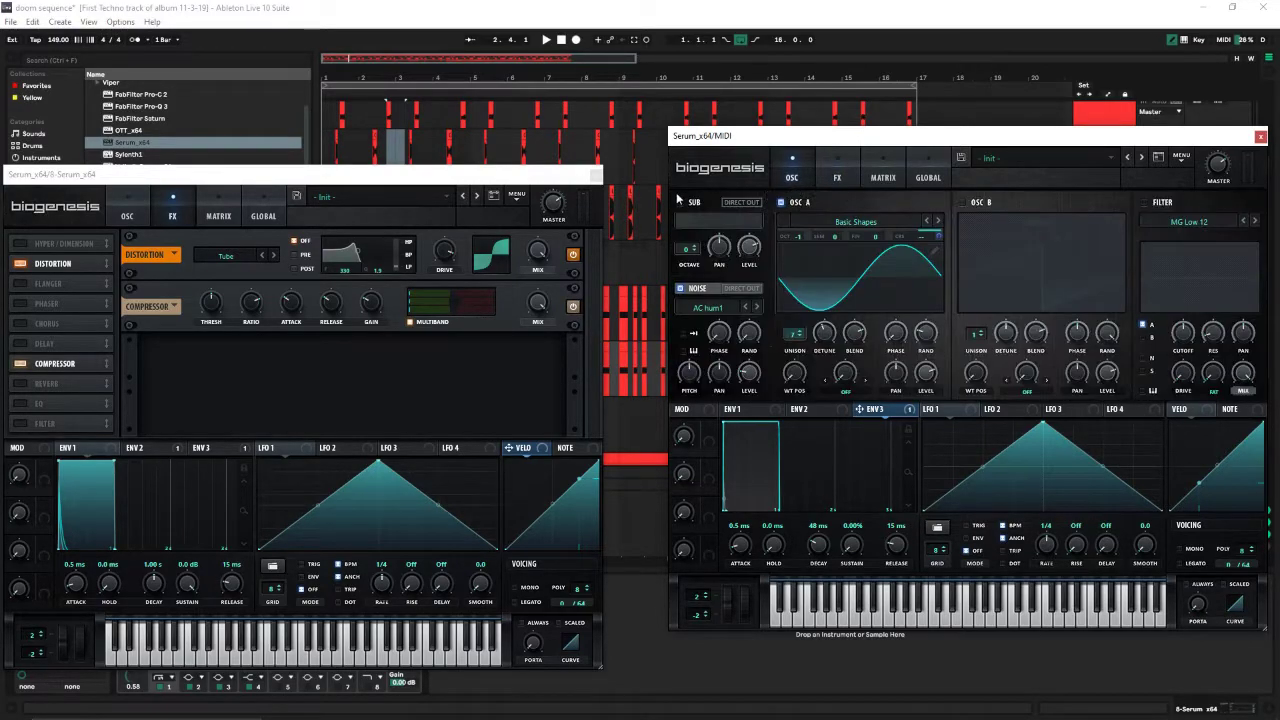
{"action": "left_click", "coordinate": [150, 217]}
{"action": "left_click", "coordinate": [128, 222]}
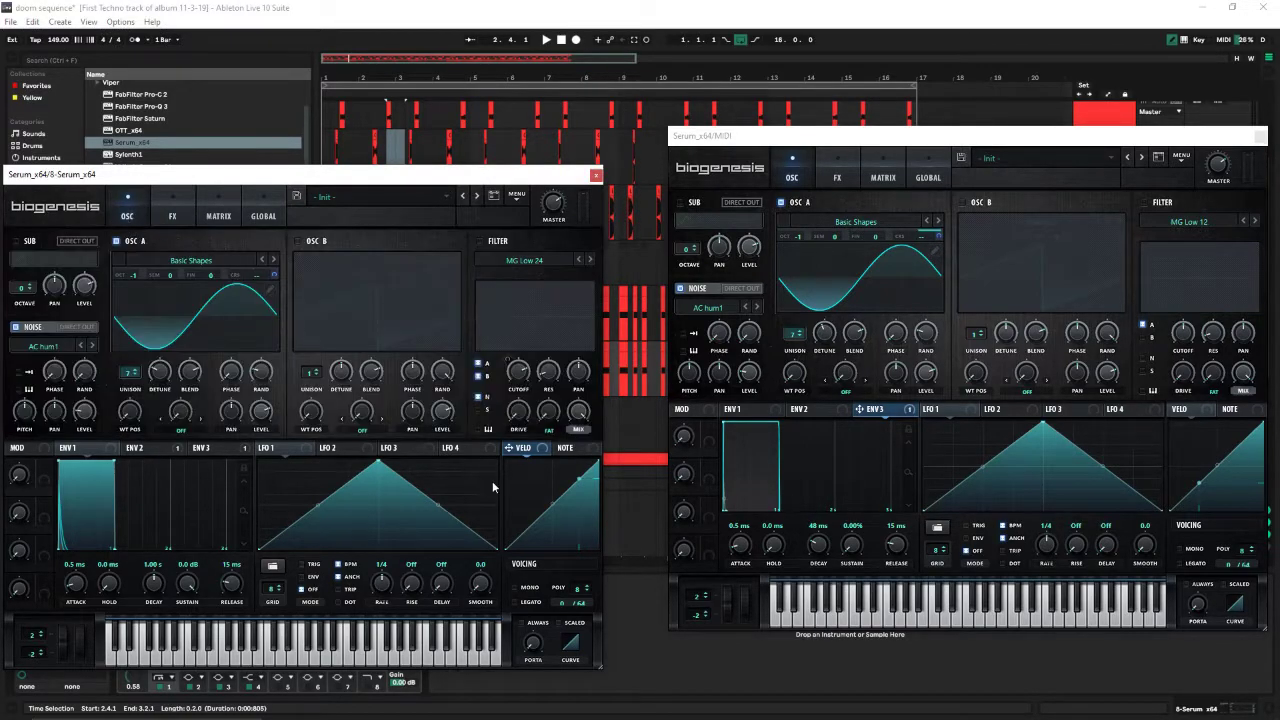
{"action": "left_click_drag", "start_coordinate": [818, 546], "coordinate": [826, 543]}
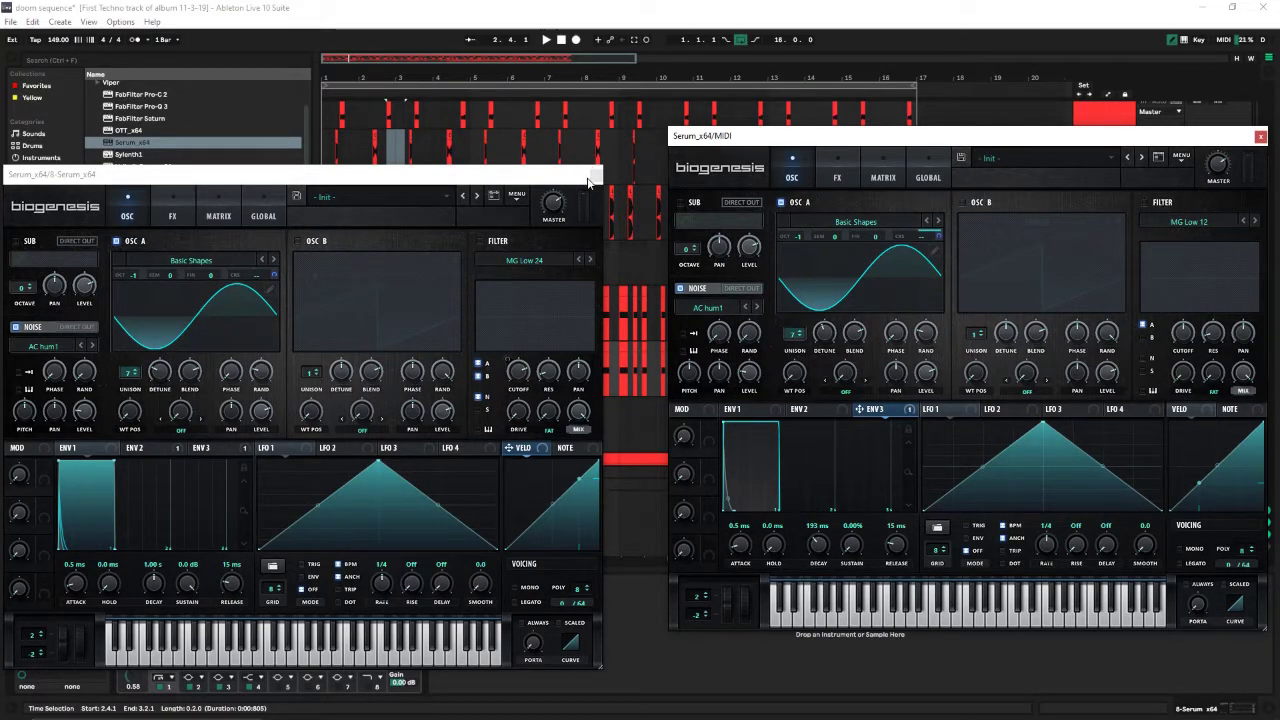
Close the original Serum, centre the new instance over the arrangement and reduce its noise level to about 10%.
{"action": "left_click", "coordinate": [596, 177]}
{"action": "left_click_drag", "start_coordinate": [712, 135], "coordinate": [363, 381]}
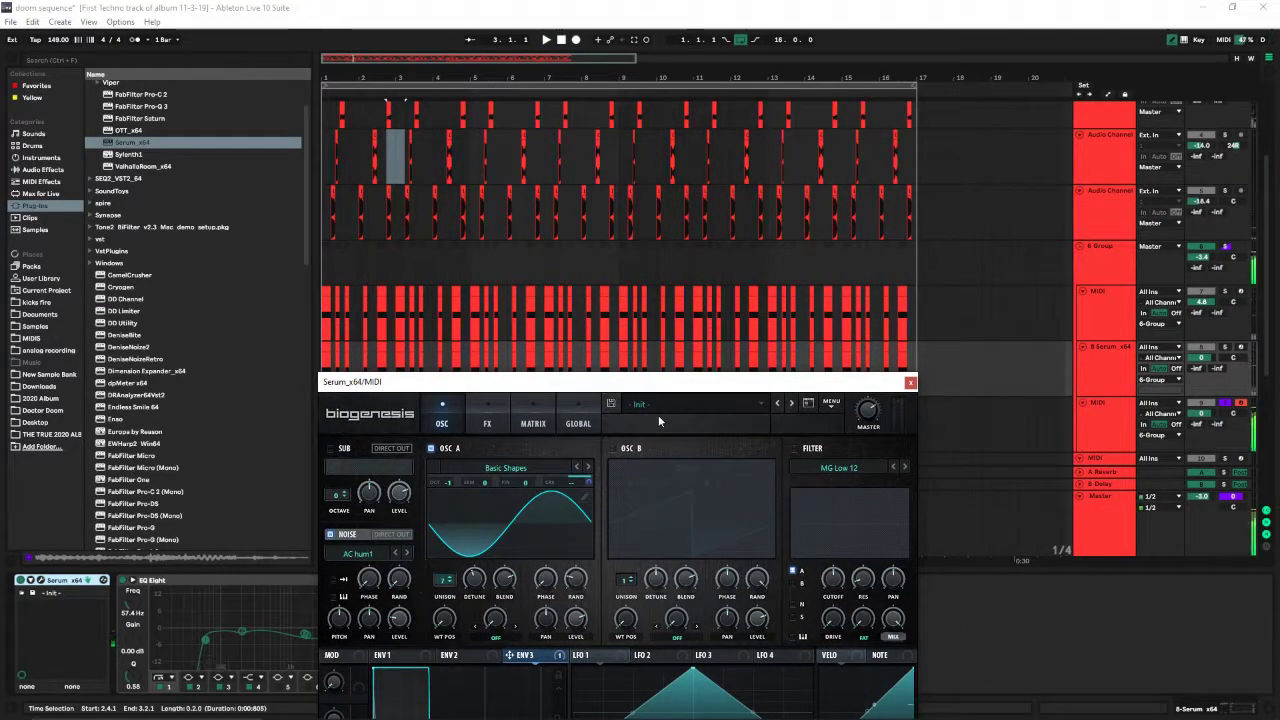
{"action": "left_click_drag", "start_coordinate": [606, 381], "coordinate": [646, 153]}
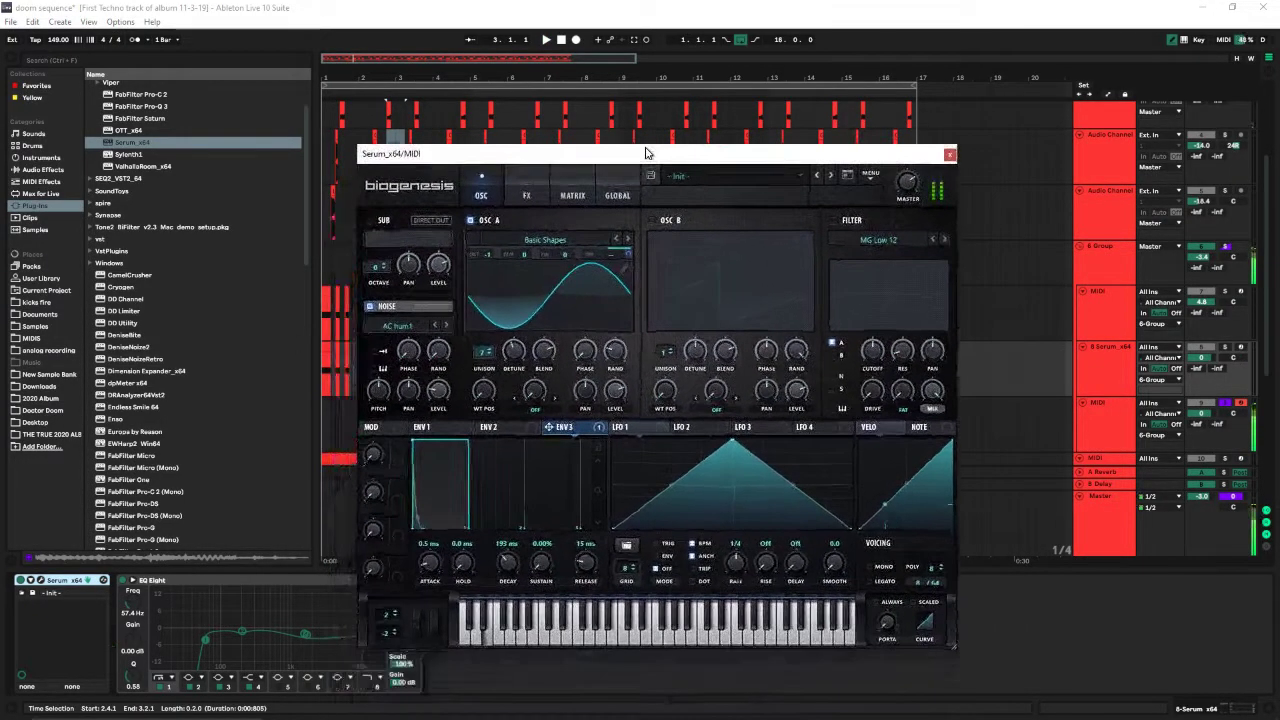
{"action": "left_click_drag", "start_coordinate": [429, 393], "coordinate": [429, 408]}
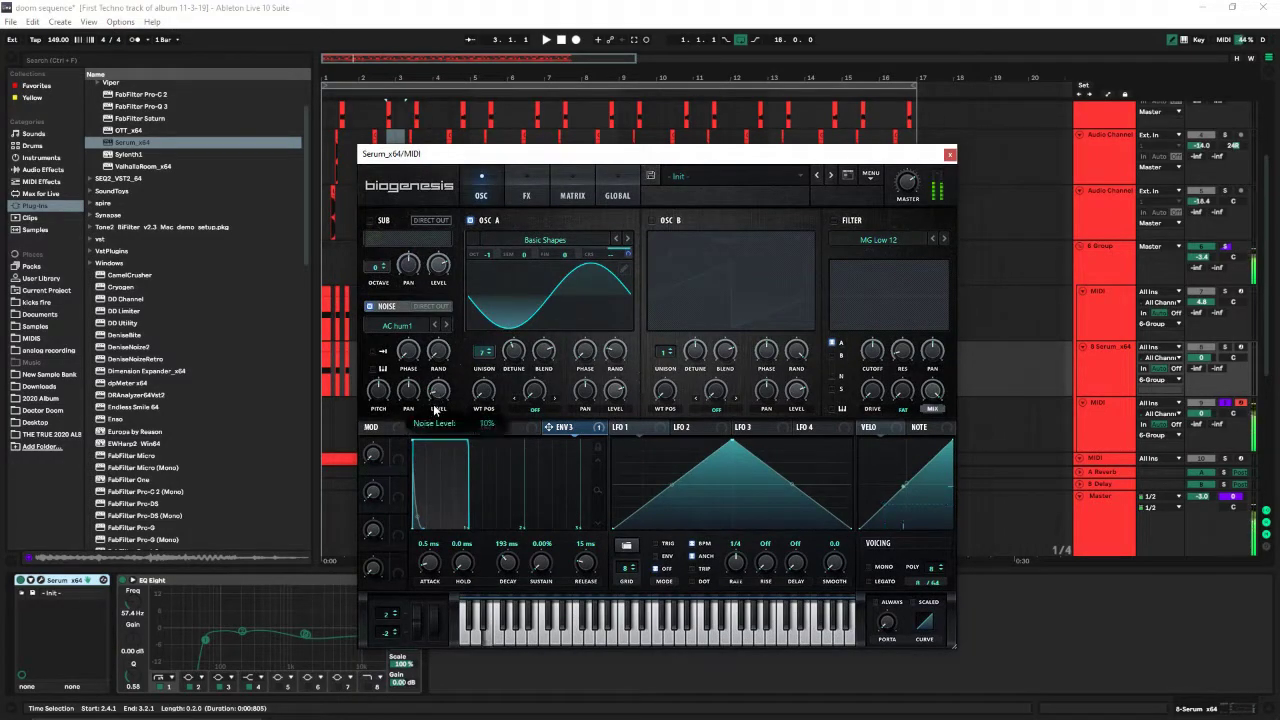
{"action": "left_click_drag", "start_coordinate": [437, 401], "coordinate": [437, 400]}
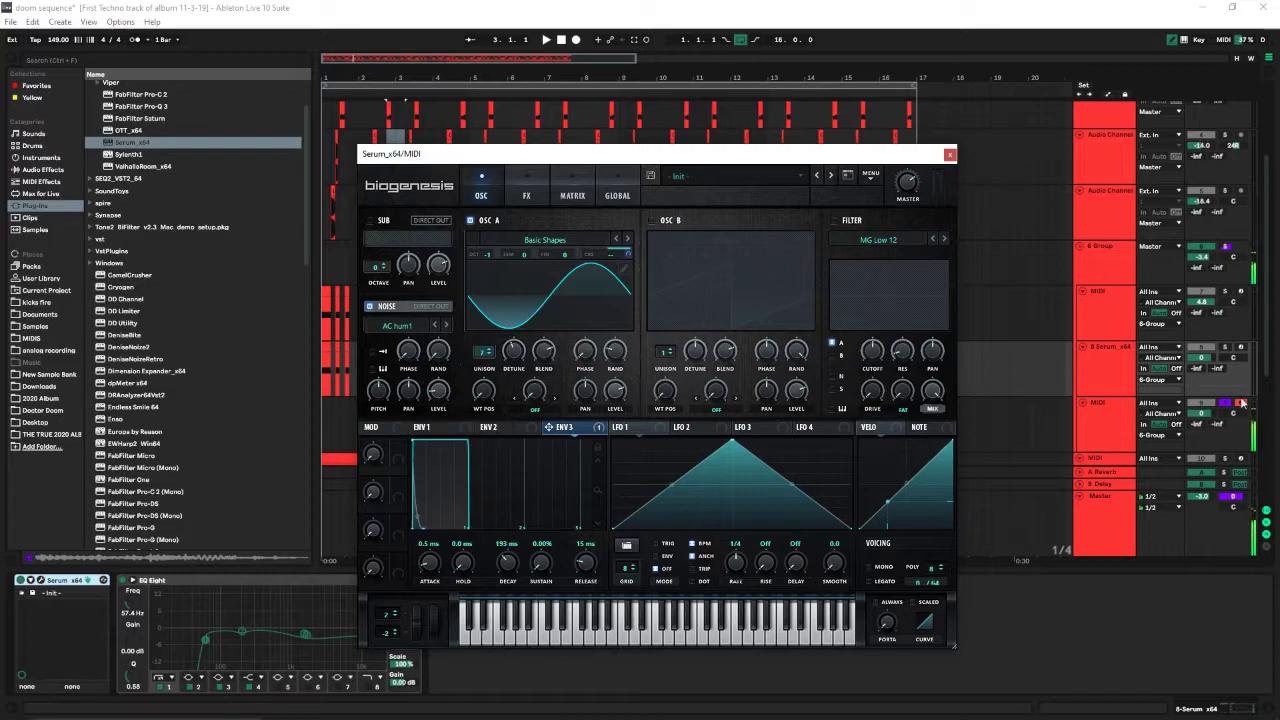
Compare the new patch with its noise oscillator off and on, and set the distortion filter to Pre.
{"action": "left_click", "coordinate": [1089, 416]}
{"action": "left_click", "coordinate": [42, 583]}
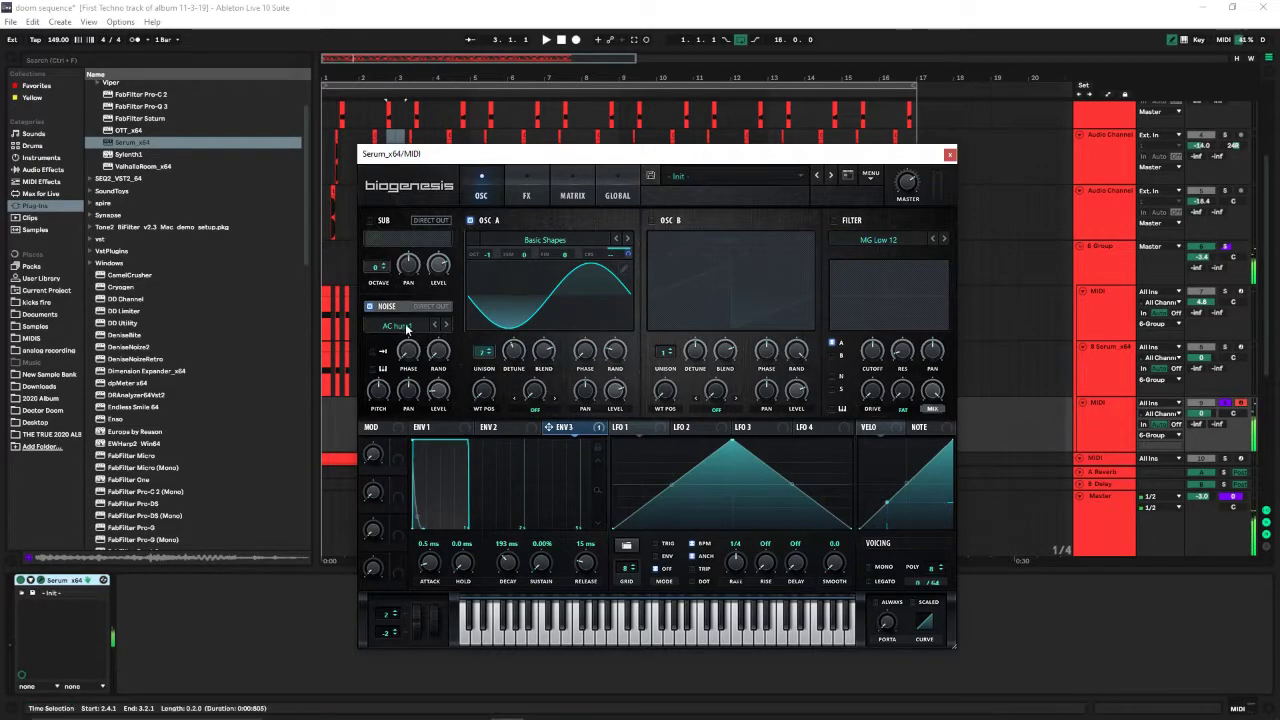
{"action": "left_click", "coordinate": [369, 307]}
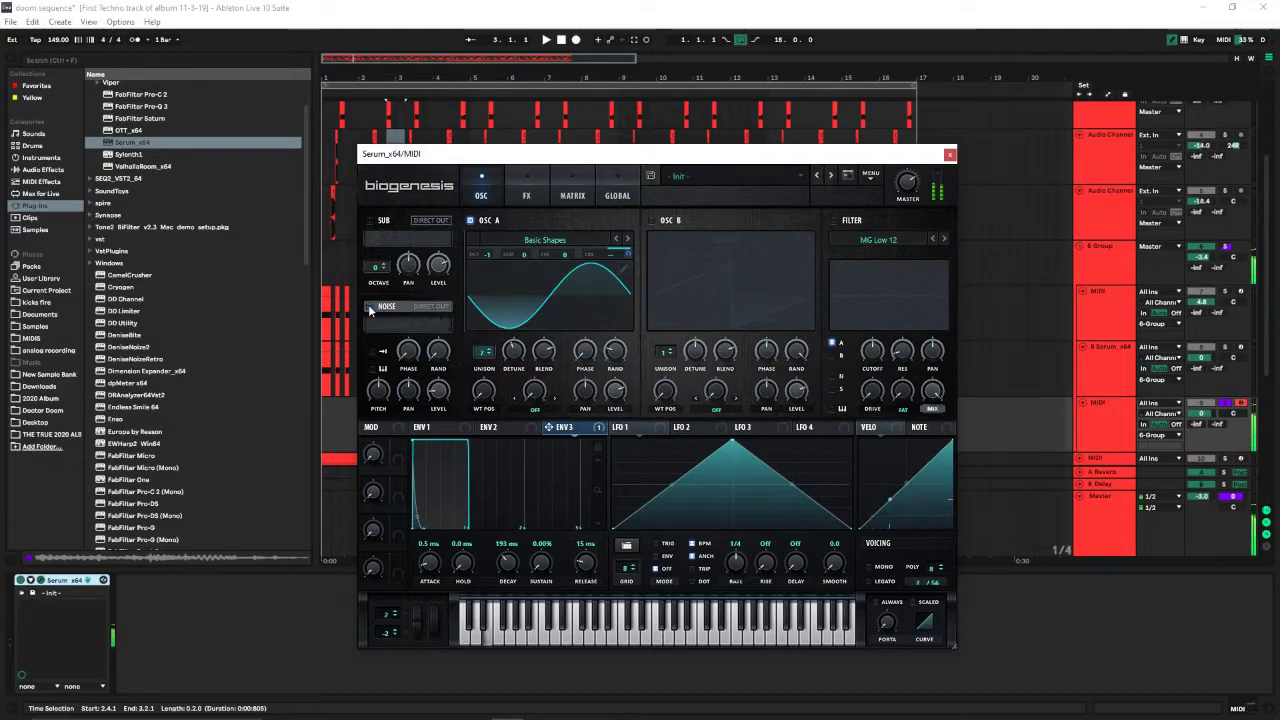
{"action": "left_click", "coordinate": [369, 307]}
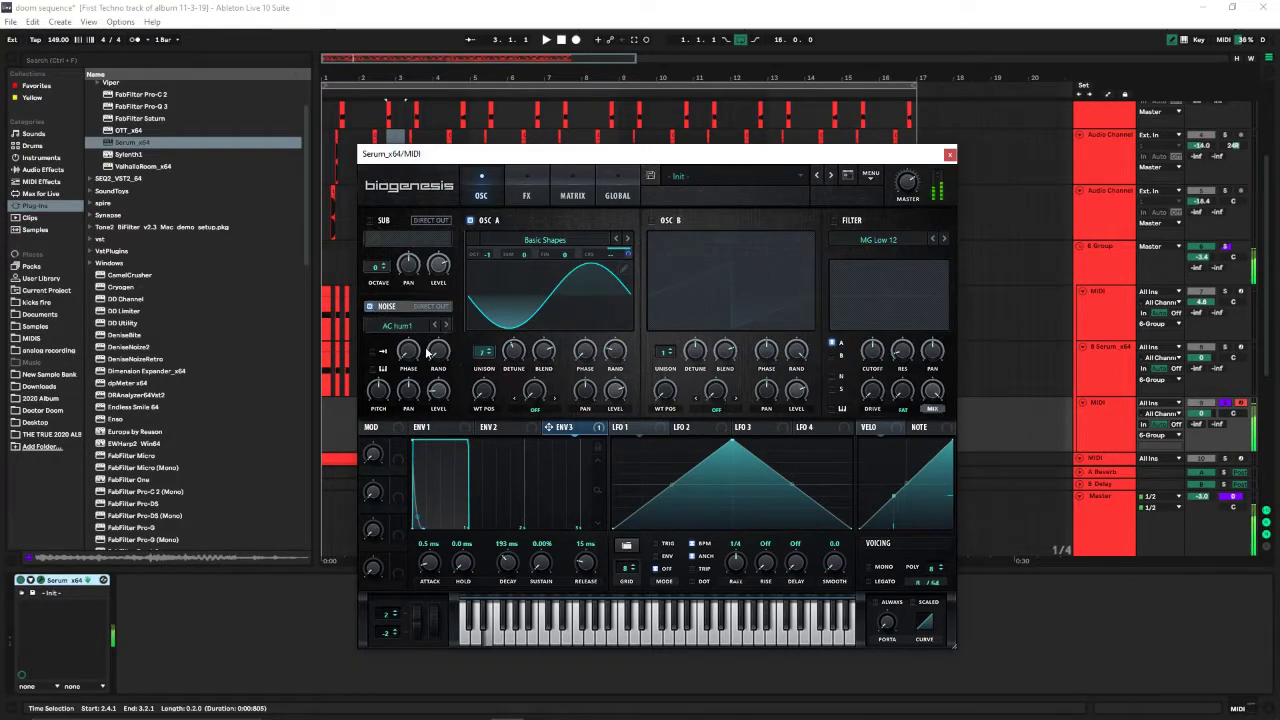
{"action": "left_click", "coordinate": [527, 192]}
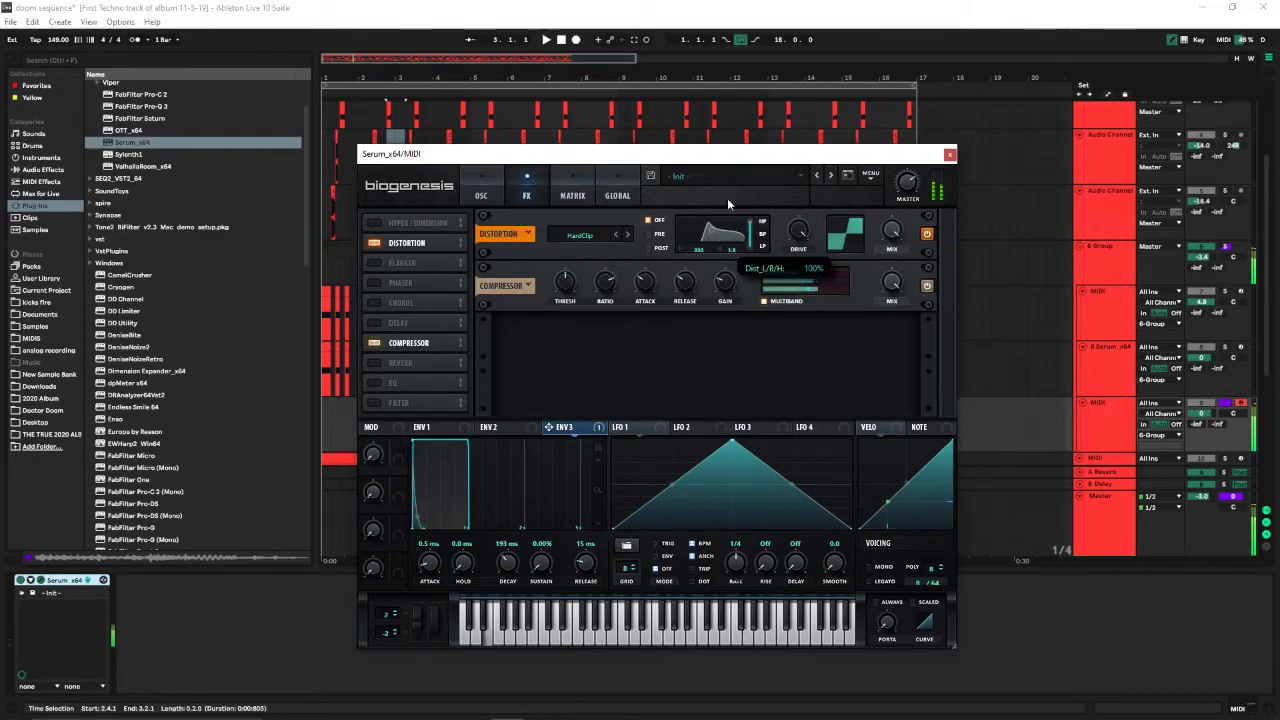
{"action": "left_click", "coordinate": [659, 234]}
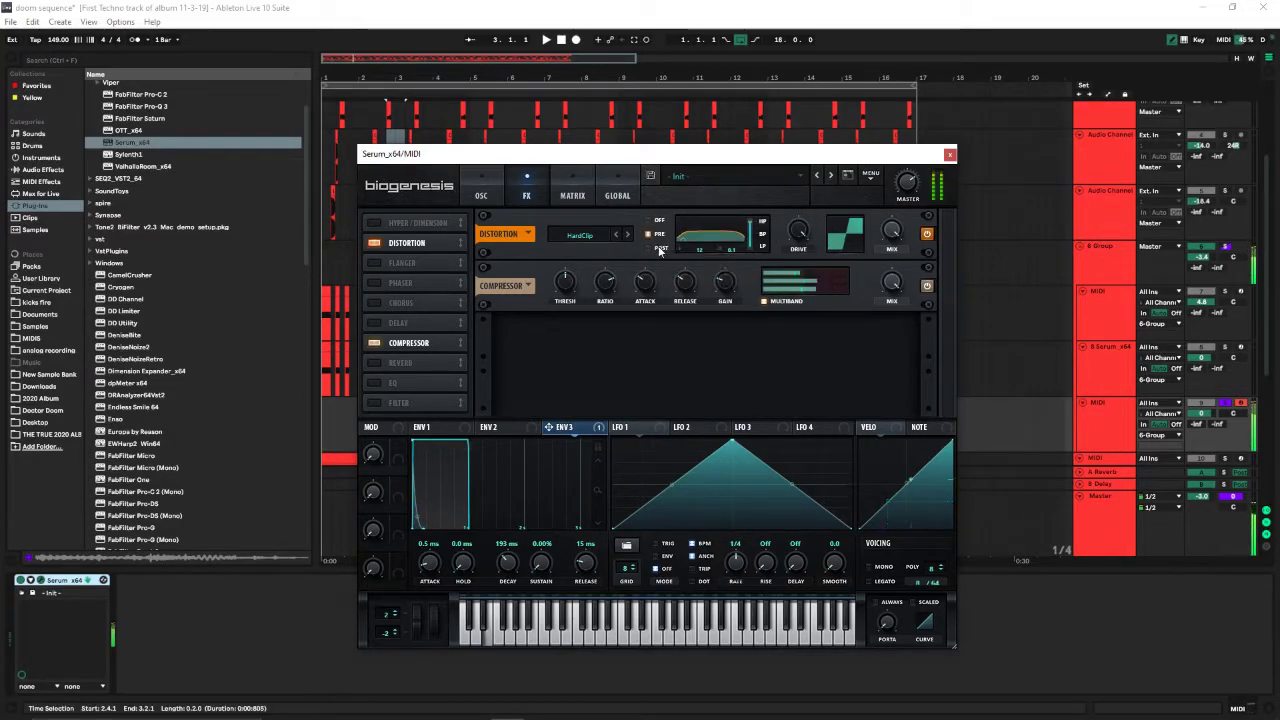
Close the new Serum instance and delete its demo MIDI track from the group.
{"action": "left_click", "coordinate": [950, 155]}
{"action": "left_click", "coordinate": [1117, 428]}
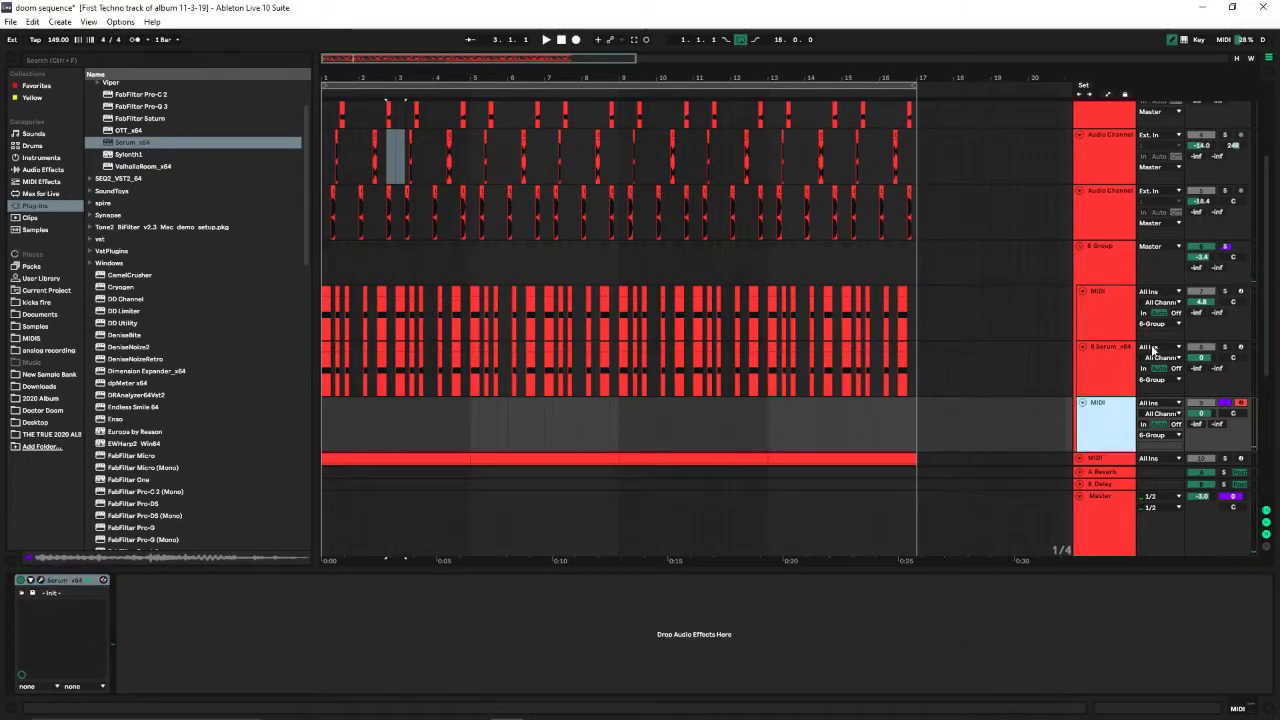
{"action": "key", "text": "Delete"}
Solo the 6 Group track and play the arrangement to audition both layered Serum tracks together.
{"action": "scroll", "coordinate": [1233, 351], "scroll_direction": "down", "scroll_amount": 1}
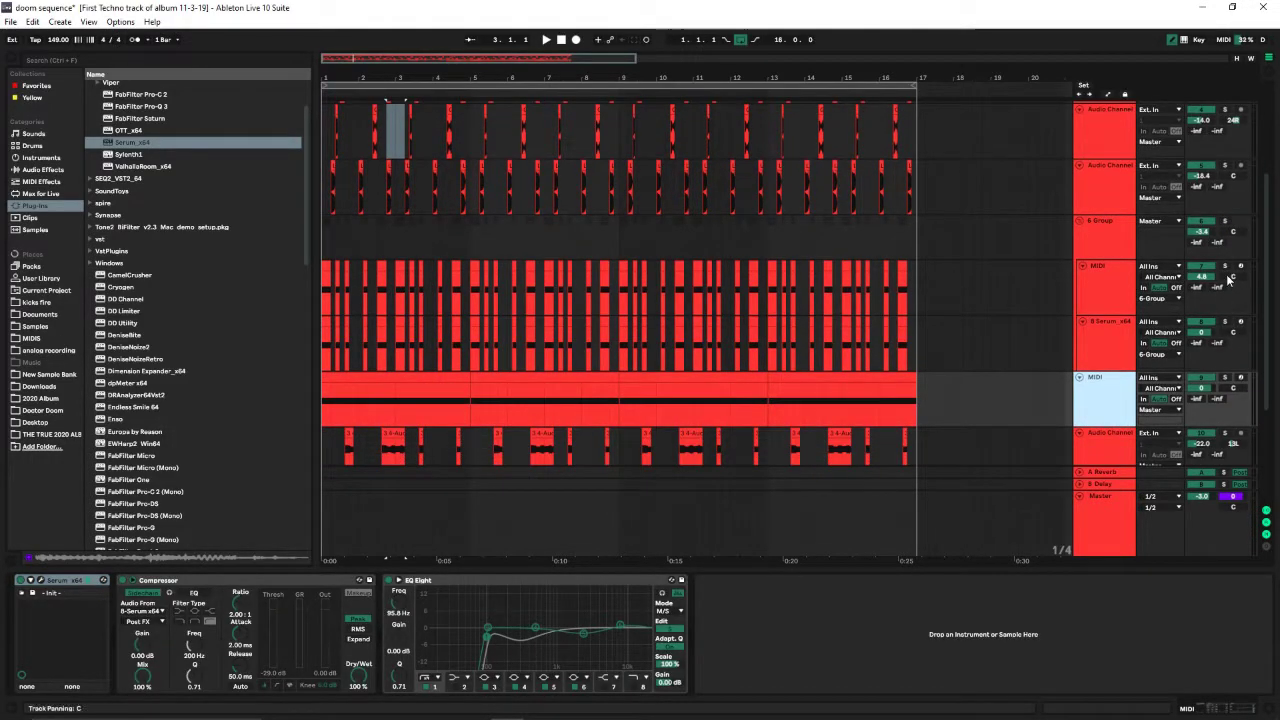
{"action": "left_click", "coordinate": [1226, 221]}
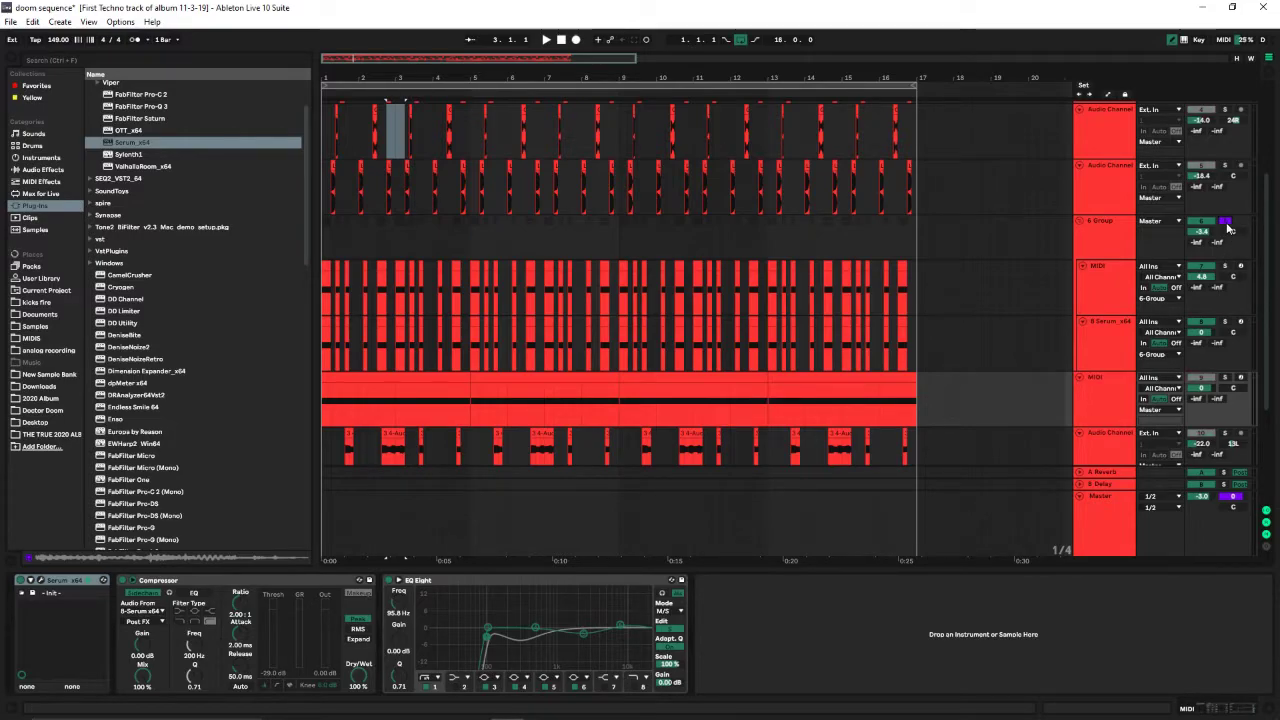
{"action": "key", "text": "space"}
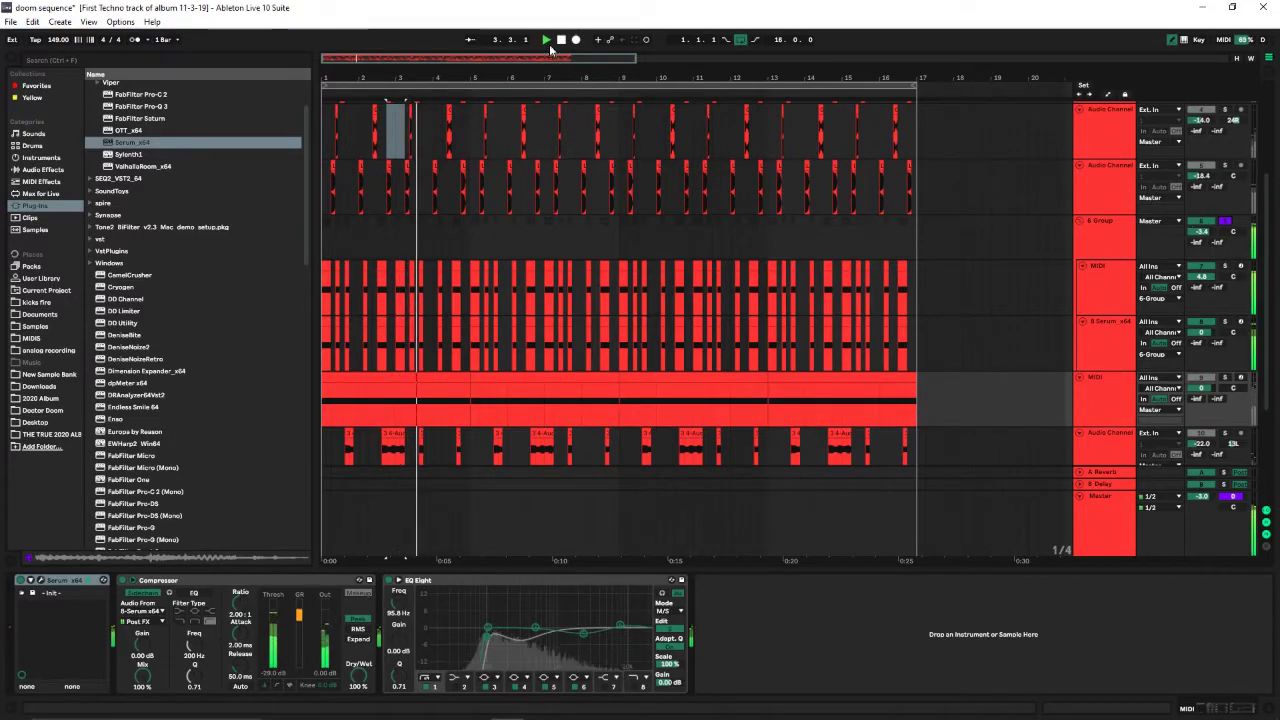
{"action": "left_click", "coordinate": [561, 40]}
{"action": "key", "text": "space"}
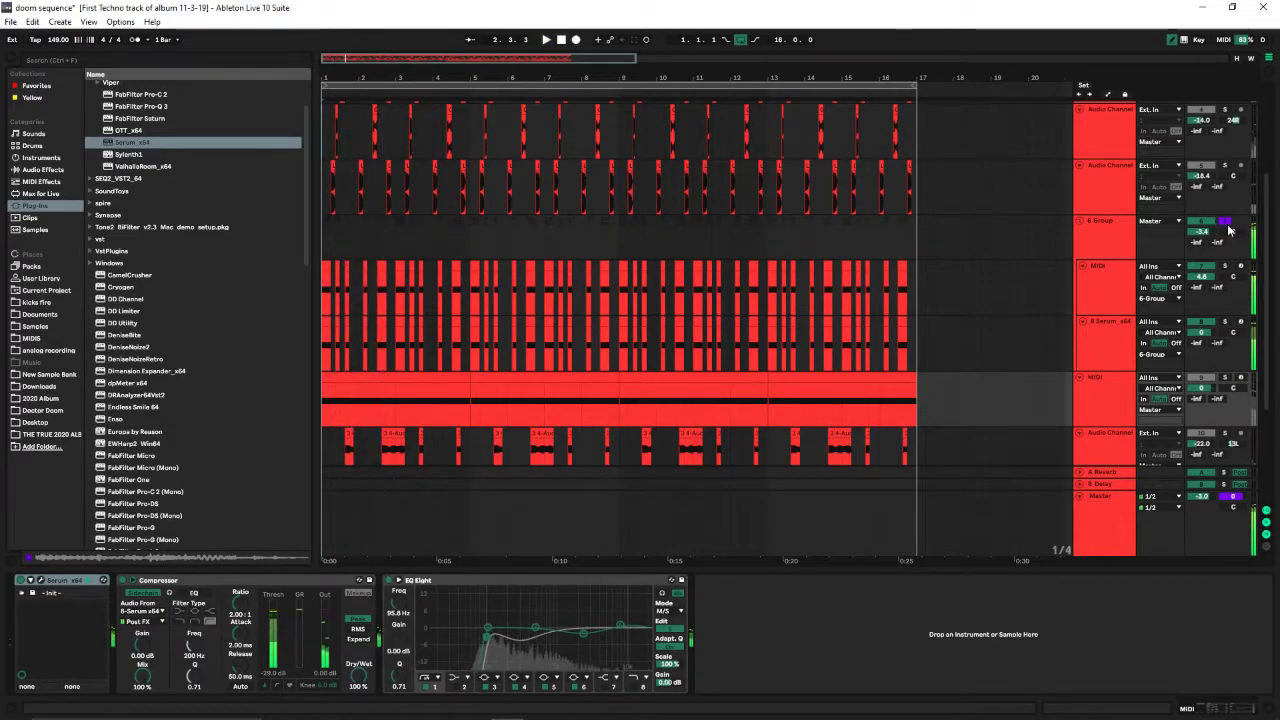
{"action": "key", "text": "space"}
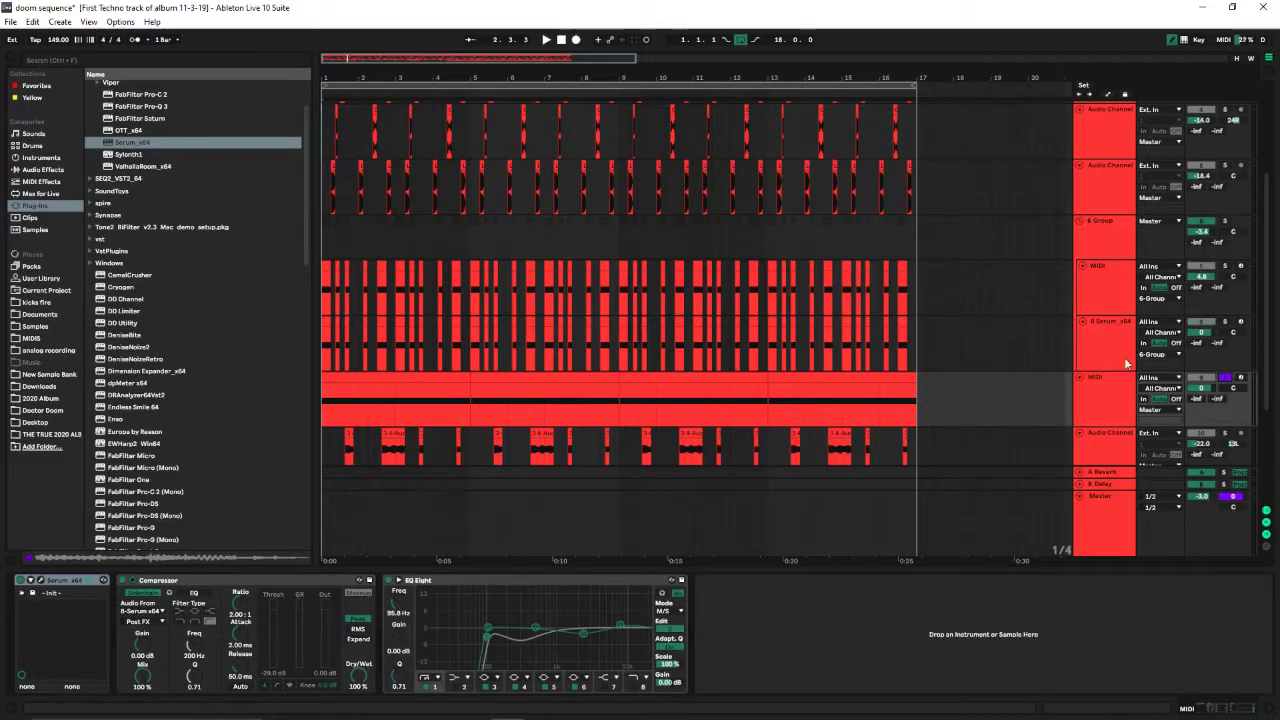
Play the soloed MIDI track below the group from the start of the arrangement.
{"action": "key", "text": "space"}
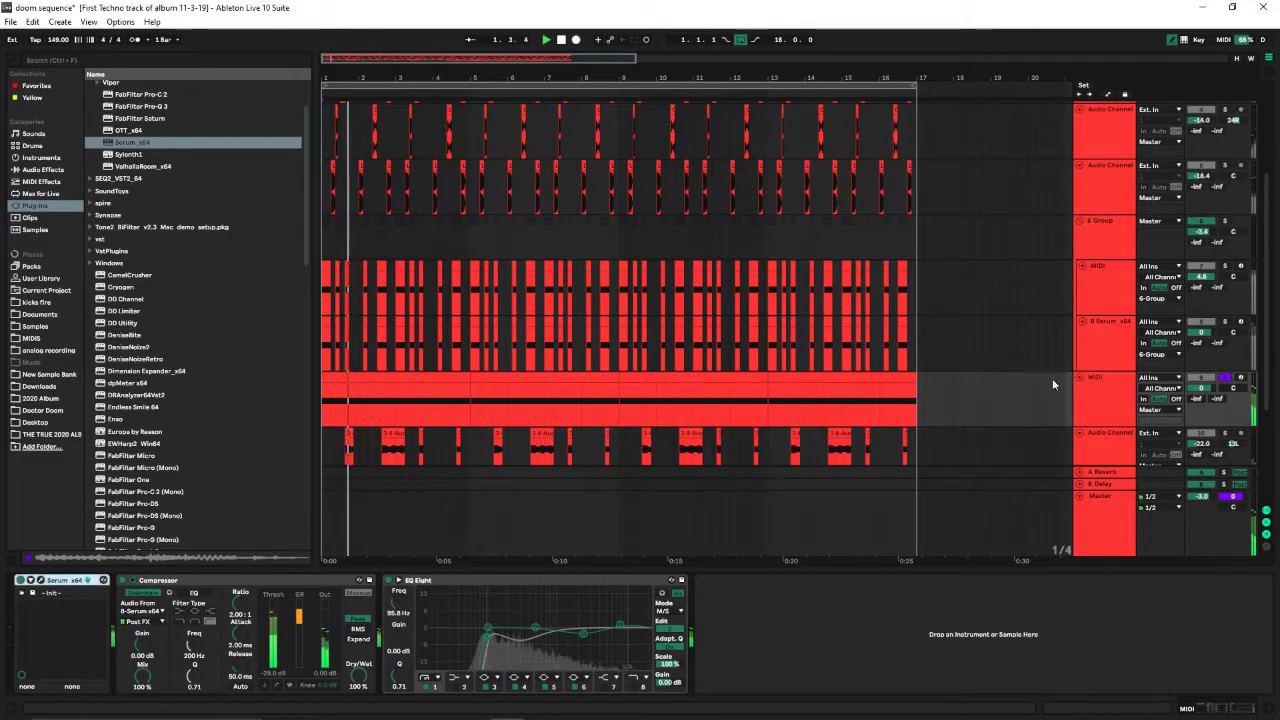
{"action": "key", "text": "space"}
{"action": "key", "text": "space"}
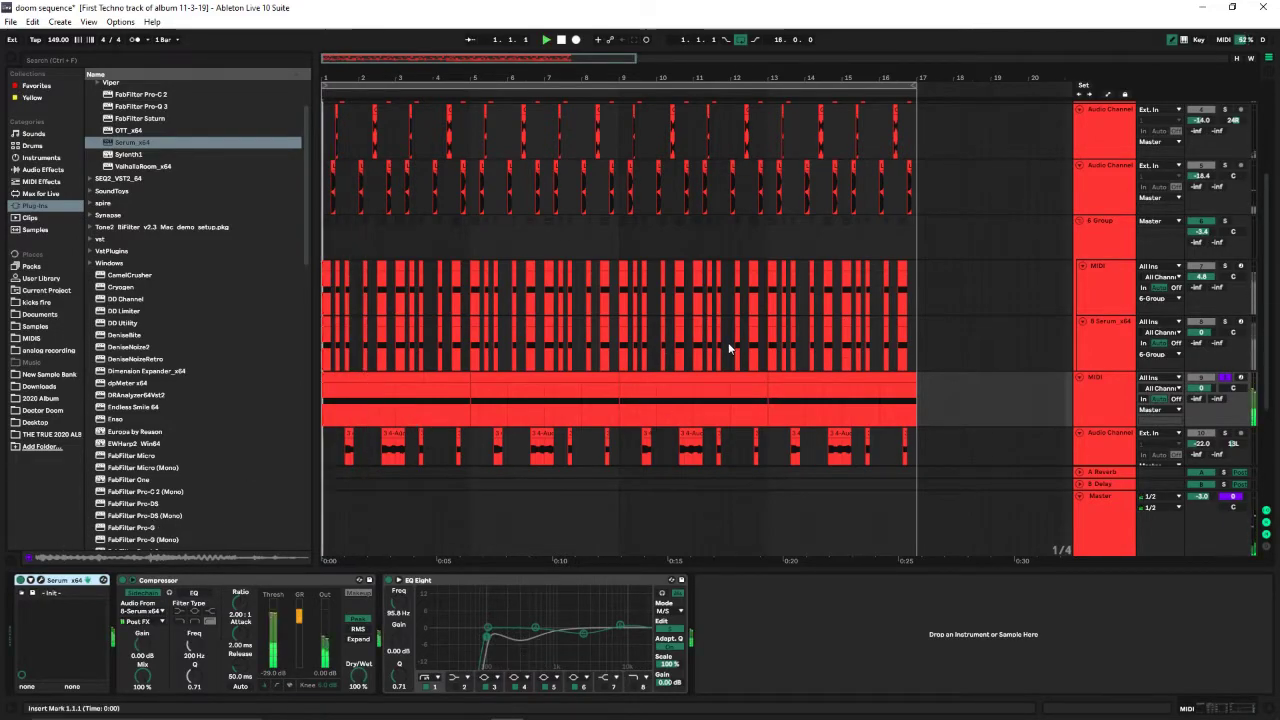
{"action": "scroll", "coordinate": [1029, 335], "scroll_direction": "down", "scroll_amount": 2}
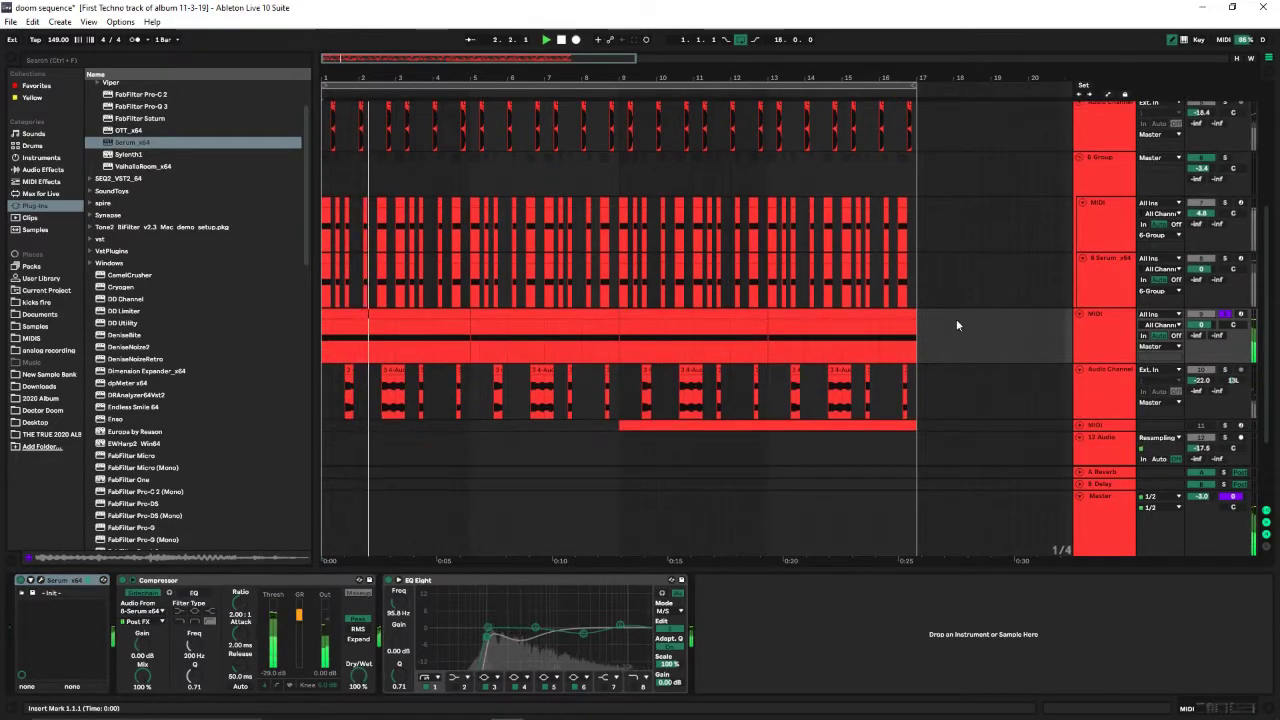
Open the soloed MIDI track's Serum, trace LFO 1's routing to OSC A's level, and audition the sound before closing it.
{"action": "left_click", "coordinate": [40, 582]}
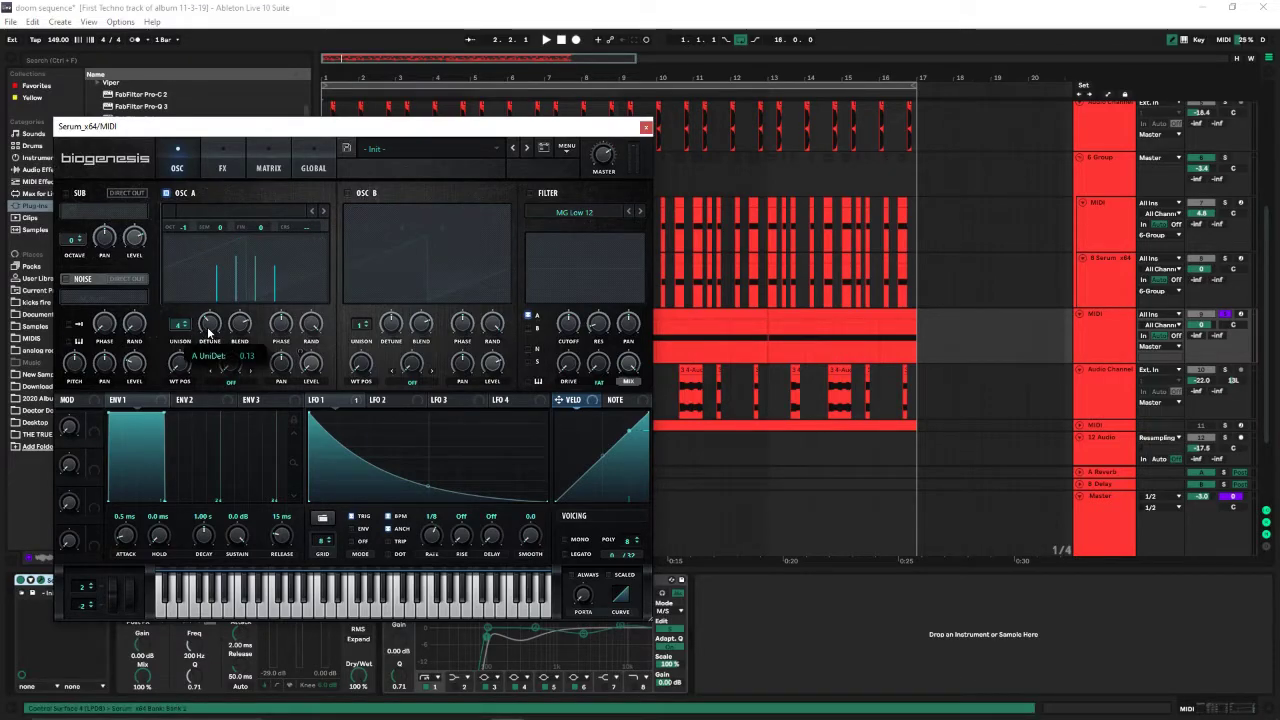
{"action": "left_click_drag", "start_coordinate": [313, 399], "coordinate": [311, 365]}
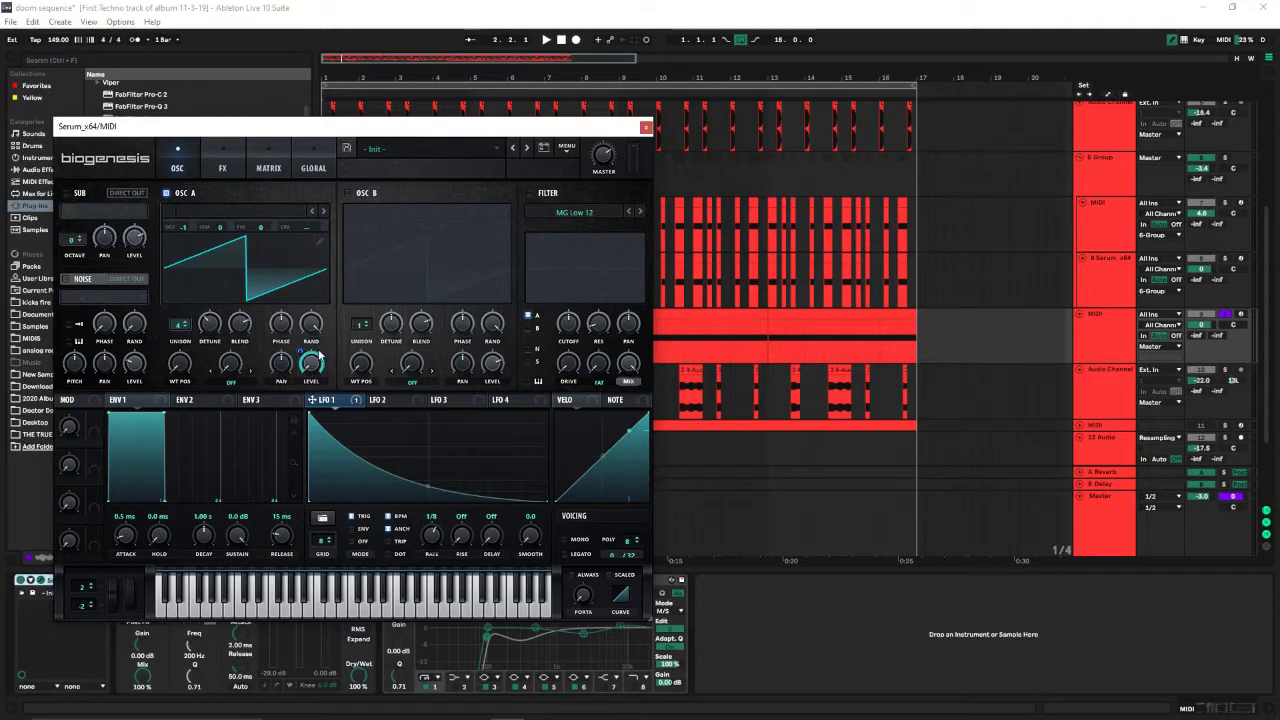
{"action": "key", "text": "space"}
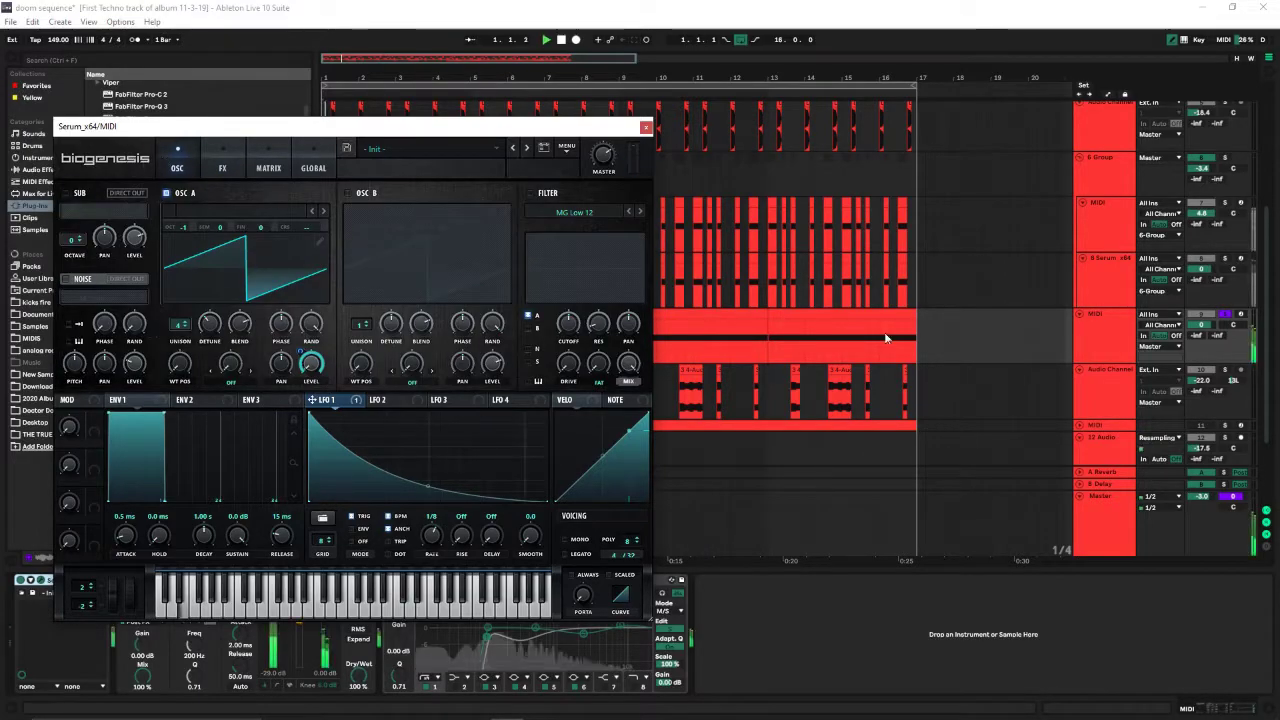
{"action": "left_click", "coordinate": [646, 127]}
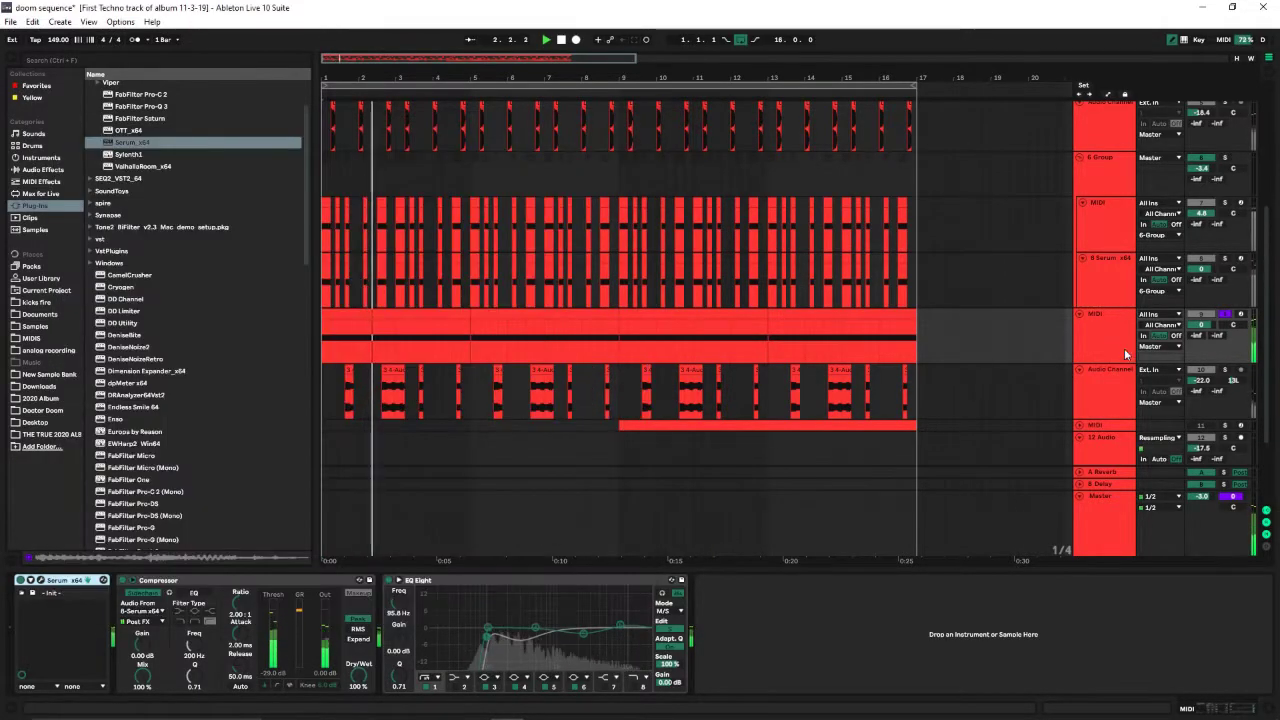
{"action": "key", "text": "space"}
Solo the 1 Serum_x64 track and the MIDI track below it, and audition them.
{"action": "scroll", "coordinate": [1183, 242], "scroll_direction": "up", "scroll_amount": 1}
{"action": "scroll", "coordinate": [1181, 243], "scroll_direction": "up", "scroll_amount": 5}
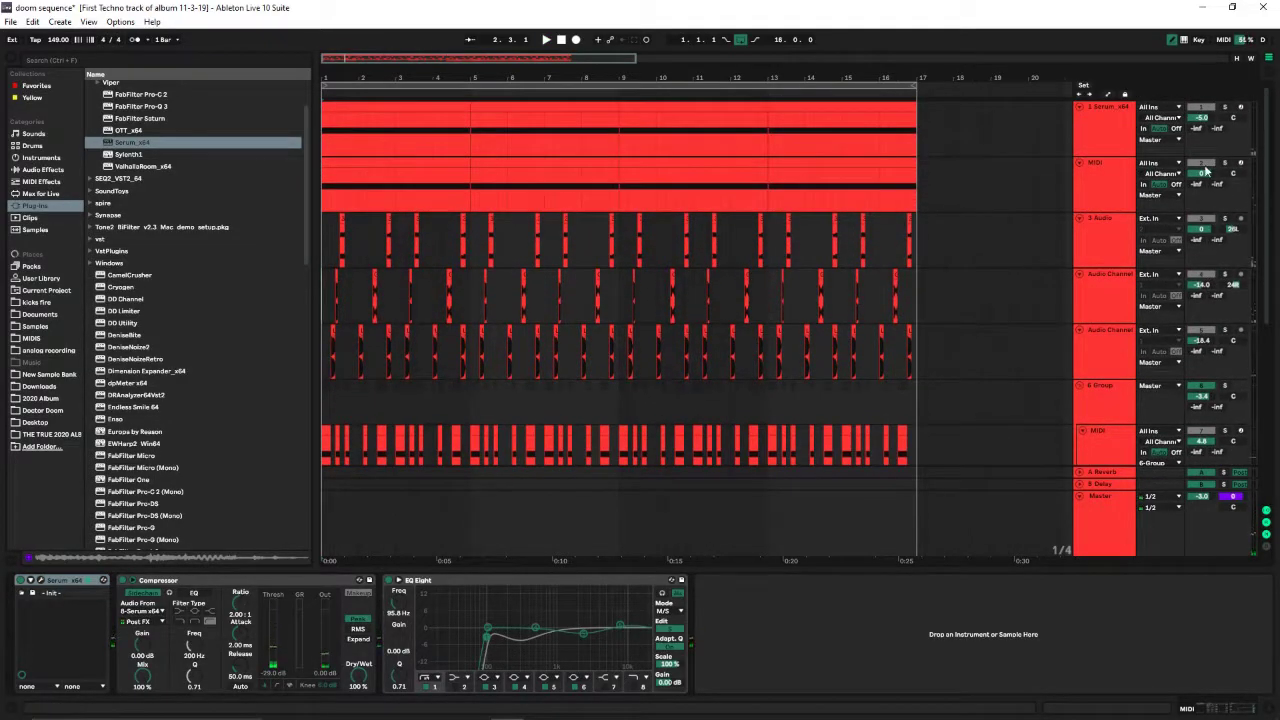
{"action": "key", "text": "space"}
{"action": "left_click", "coordinate": [1225, 107], "text": "ctrl"}
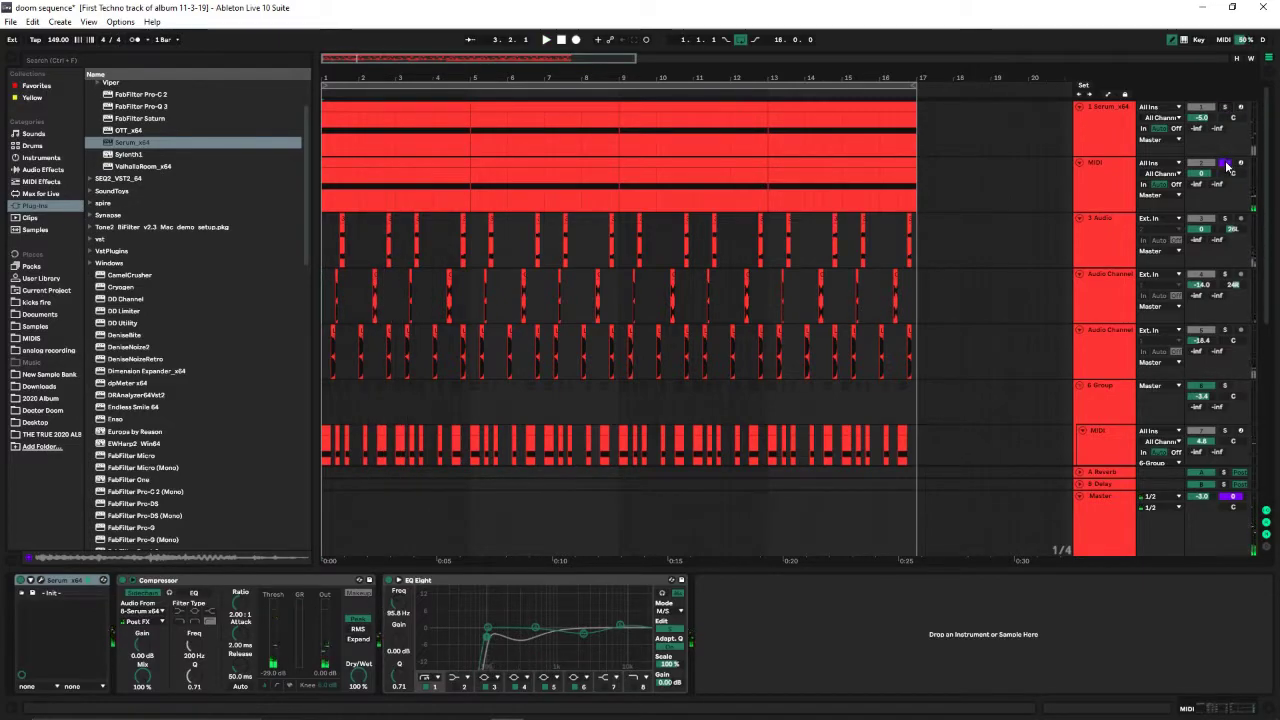
Select and solo the audio channel below the sustained MIDI track, and play it.
{"action": "scroll", "coordinate": [1128, 322], "scroll_direction": "down", "scroll_amount": 6}
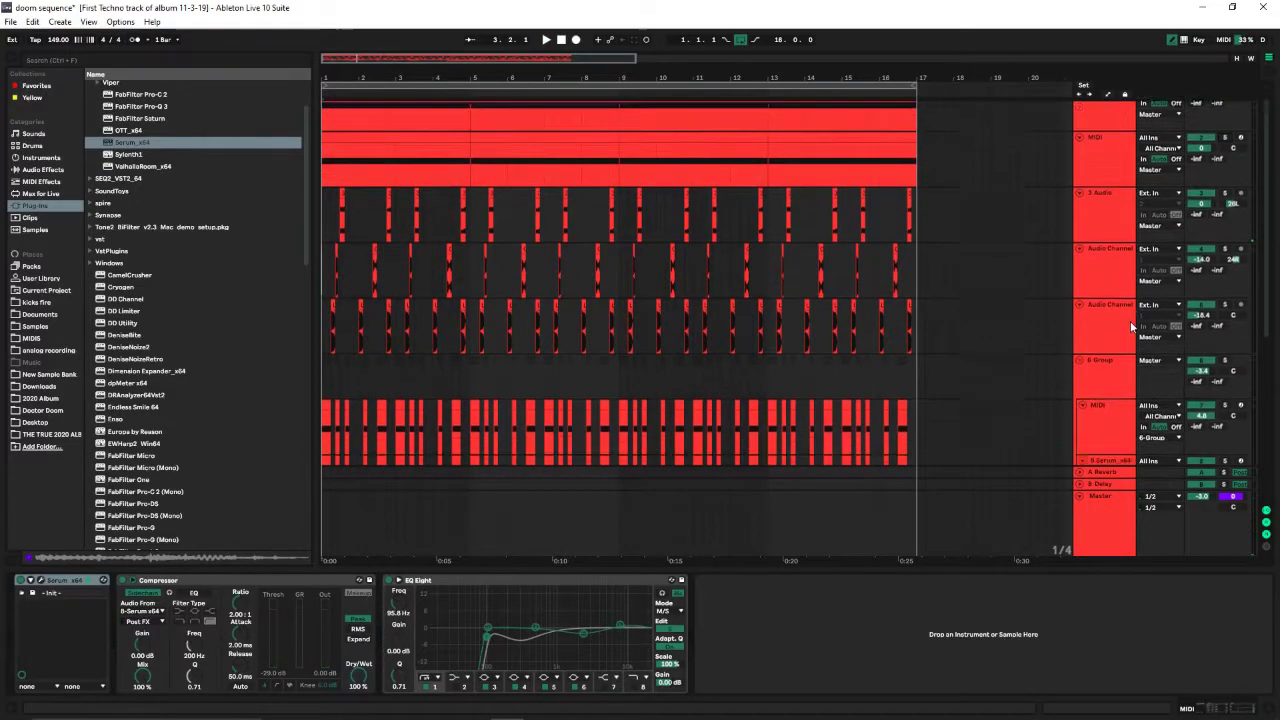
{"action": "left_click", "coordinate": [1124, 324]}
{"action": "left_click", "coordinate": [1224, 307]}
{"action": "key", "text": "space"}
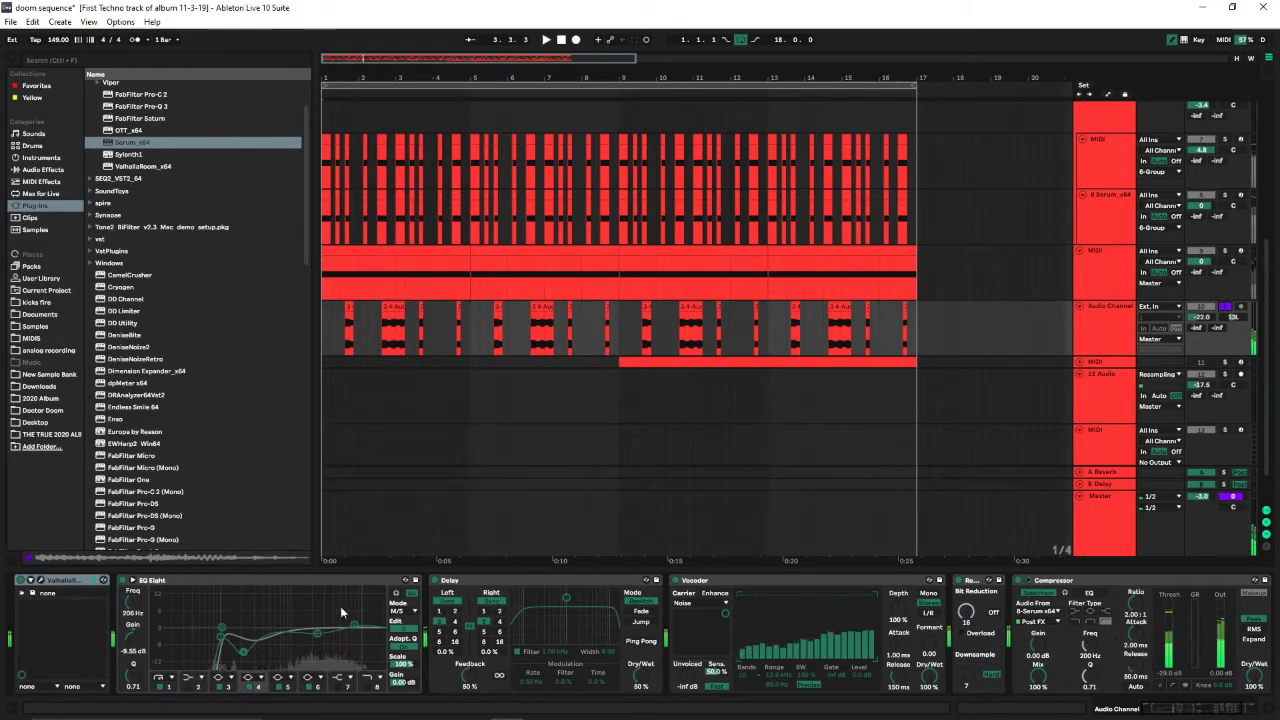
Bypass the EQ Eight, Delay, Vocoder and Compressor in the soloed audio channel's effect chain.
{"action": "left_click", "coordinate": [123, 580]}
{"action": "left_click", "coordinate": [435, 580]}
{"action": "left_click", "coordinate": [675, 580]}
{"action": "left_click", "coordinate": [1018, 580]}
Move the OTT_x64 device ahead of the Compressor in the audio channel's effect chain.
{"action": "left_click_drag", "start_coordinate": [1165, 708], "coordinate": [1195, 668]}
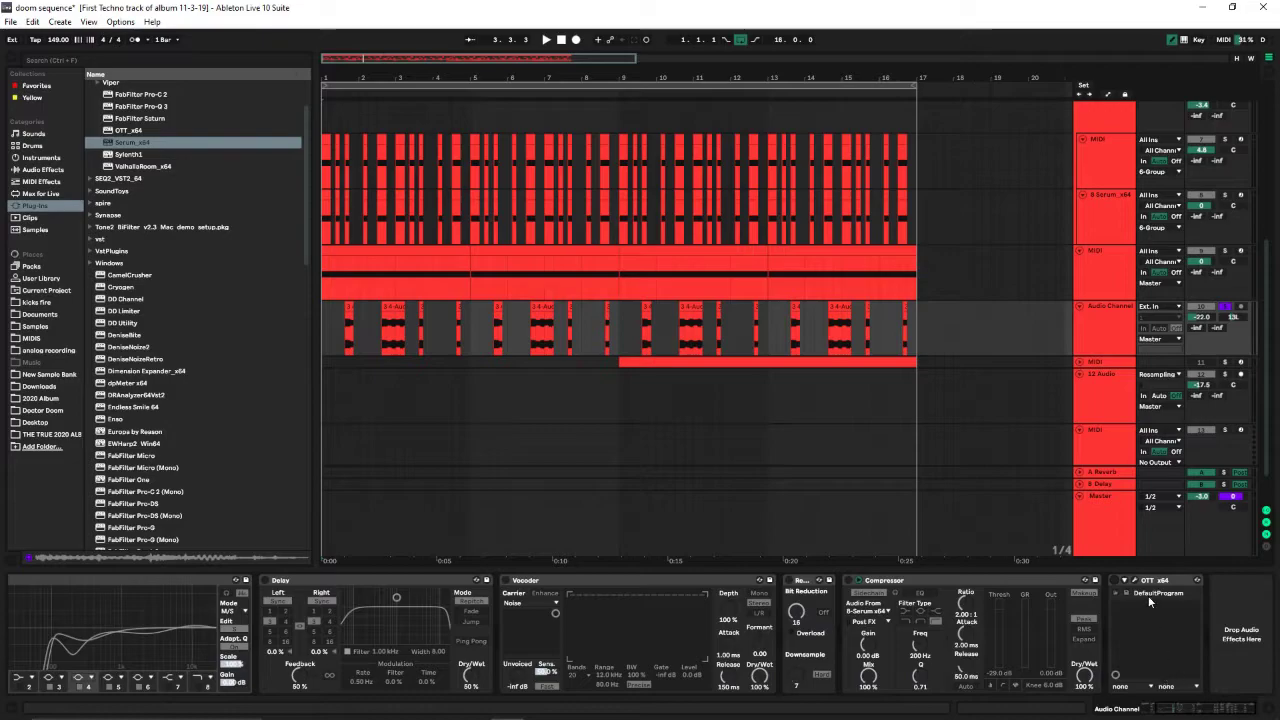
{"action": "left_click", "coordinate": [1149, 601]}
{"action": "left_click_drag", "start_coordinate": [1150, 580], "coordinate": [846, 600]}
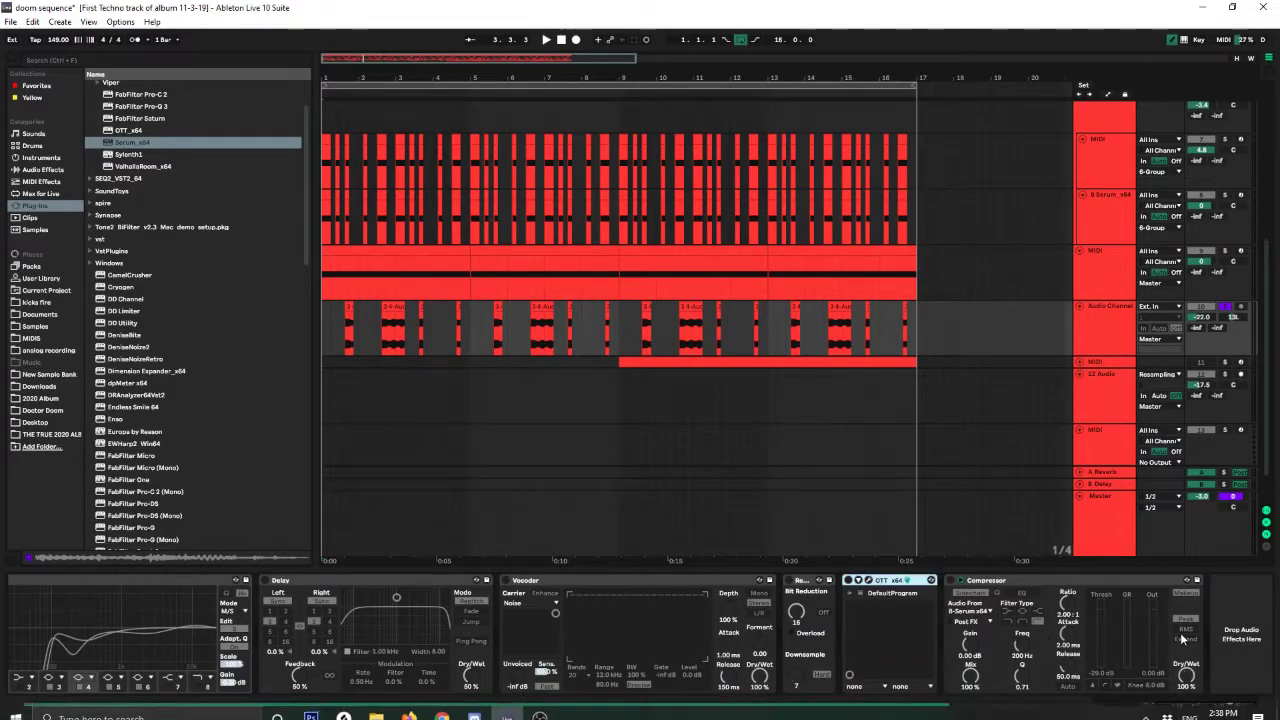
Play the soloed audio channel with its effects bypassed, following the first bars up close.
{"action": "left_click_drag", "start_coordinate": [1181, 704], "coordinate": [135, 630]}
{"action": "key", "text": "space"}
{"action": "left_click_drag", "start_coordinate": [425, 76], "coordinate": [425, 115]}
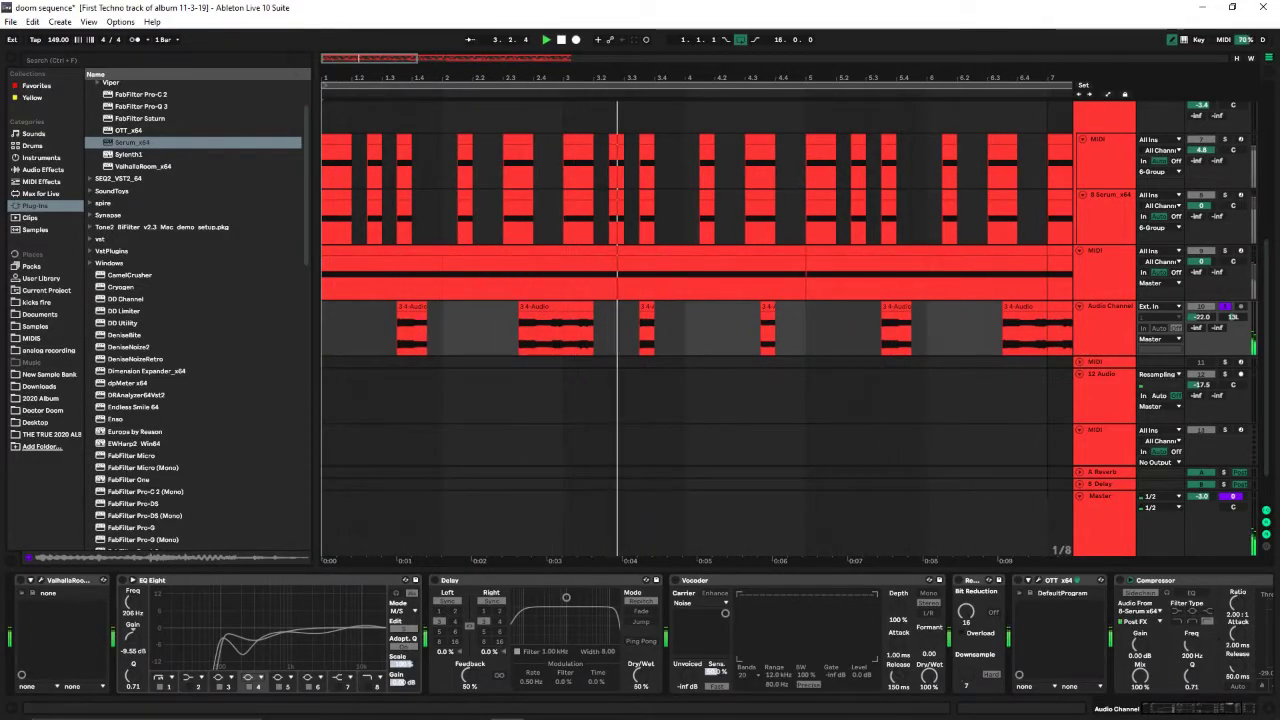
{"action": "key", "text": "space"}
{"action": "left_click_drag", "start_coordinate": [645, 84], "coordinate": [645, 59]}
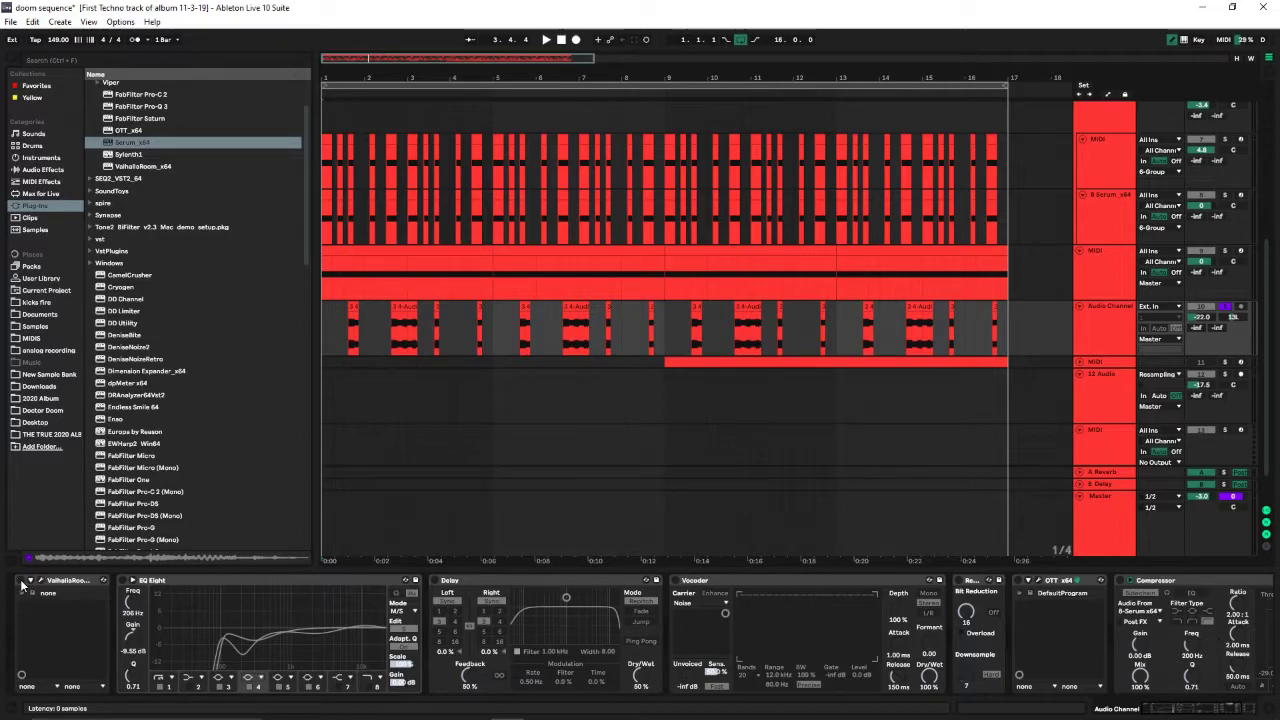
Move the soloed audio channel up above the Serum group, directly below the other audio channels.
{"action": "scroll", "coordinate": [860, 360], "scroll_direction": "up", "scroll_amount": 4}
{"action": "left_click_drag", "start_coordinate": [1127, 385], "coordinate": [1126, 213]}
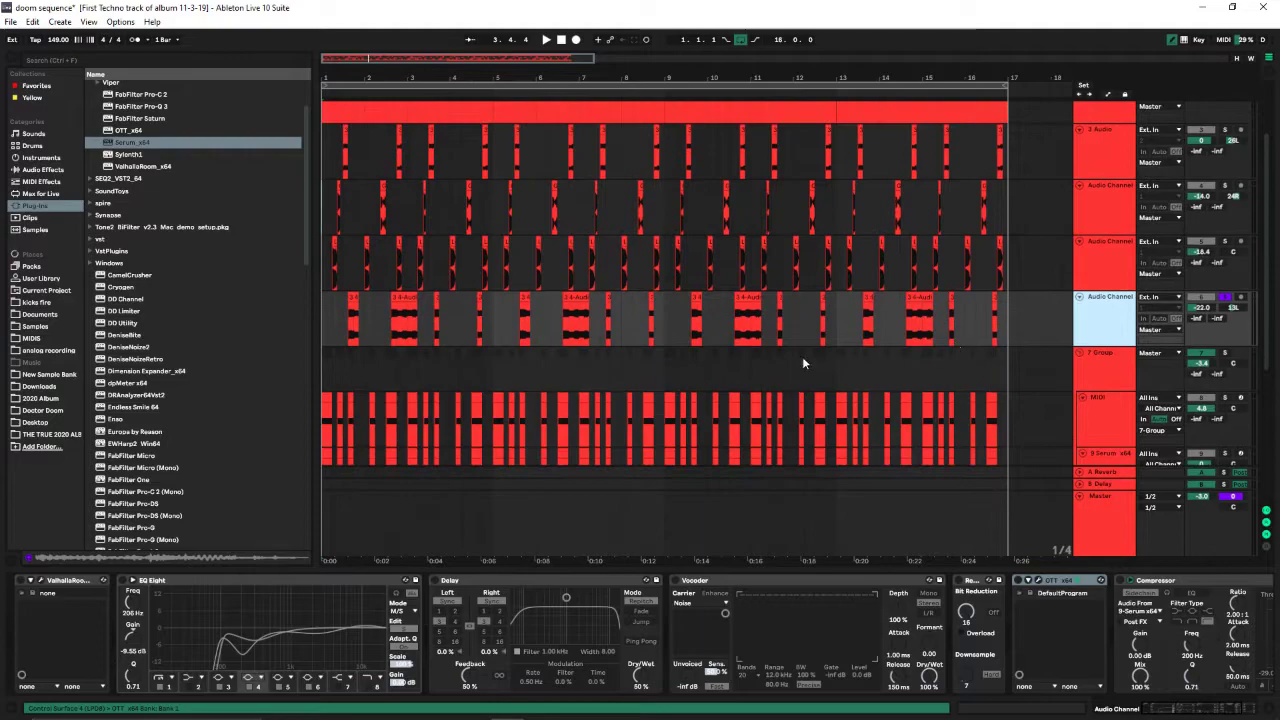
Re-enable the ValhallaRoom, EQ Eight and Delay in the soloed audio channel's chain, playing the track between changes.
{"action": "left_click", "coordinate": [22, 588]}
{"action": "key", "text": "space"}
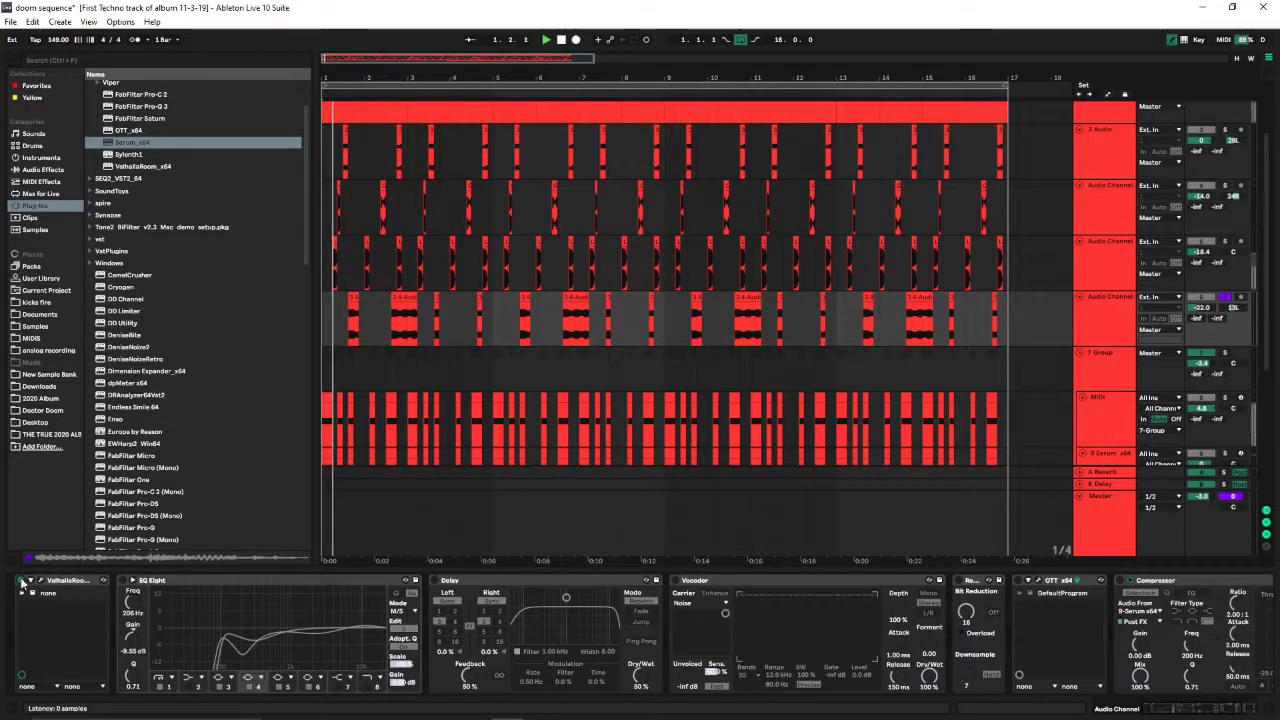
{"action": "key", "text": "space"}
{"action": "left_click", "coordinate": [123, 580]}
{"action": "left_click", "coordinate": [435, 581]}
{"action": "key", "text": "space"}
{"action": "key", "text": "space"}
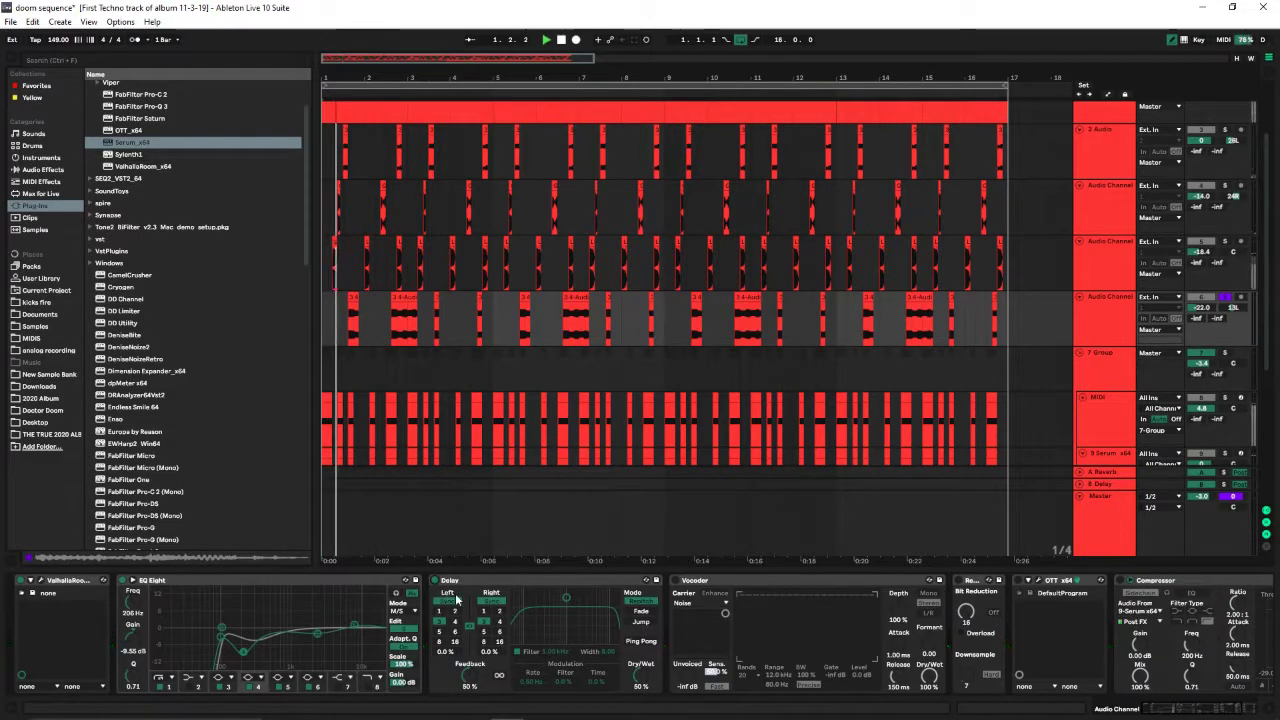
{"action": "key", "text": "space"}
Re-enable the Vocoder and the bit reduction effect after it, and play the soloed audio channel.
{"action": "left_click", "coordinate": [675, 580]}
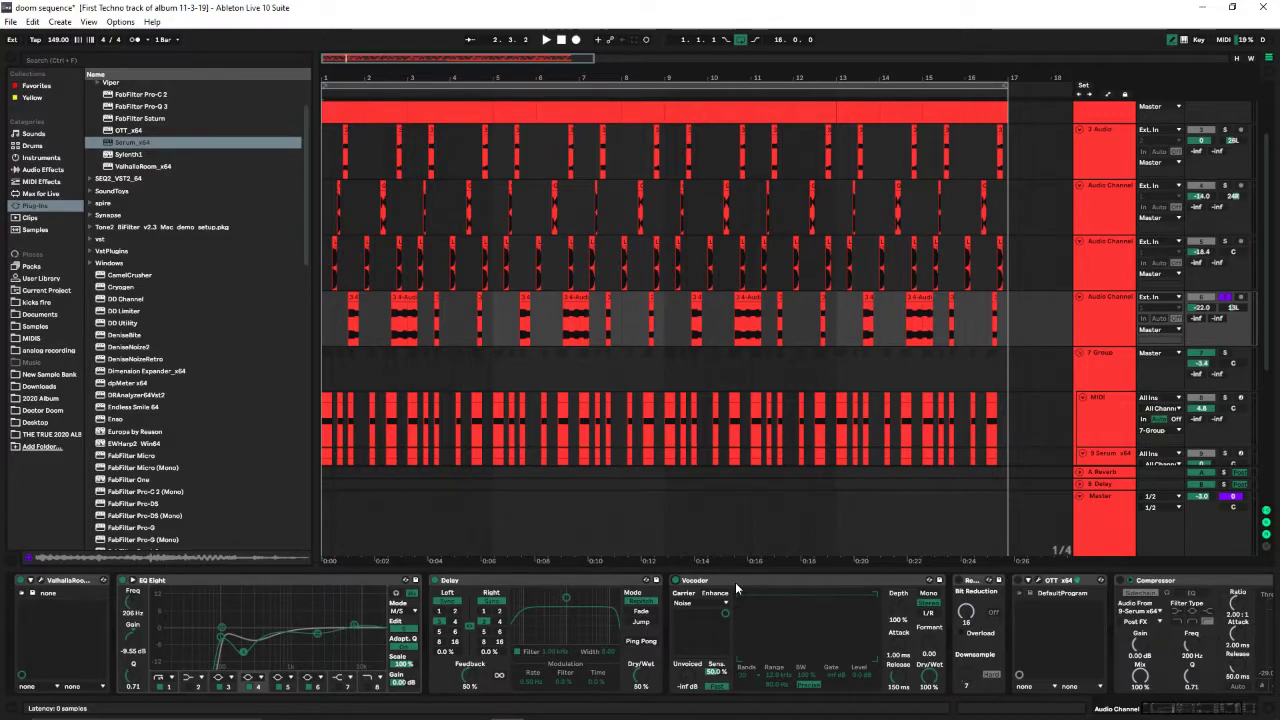
{"action": "key", "text": "space"}
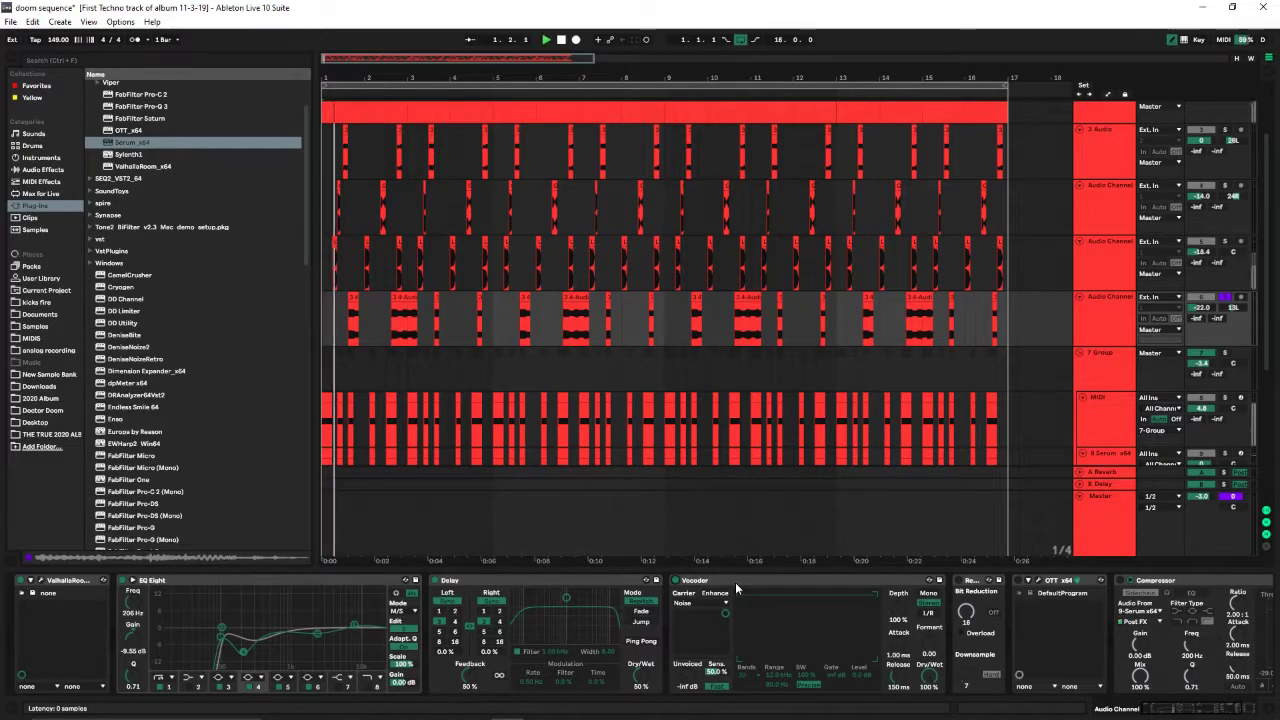
{"action": "key", "text": "space"}
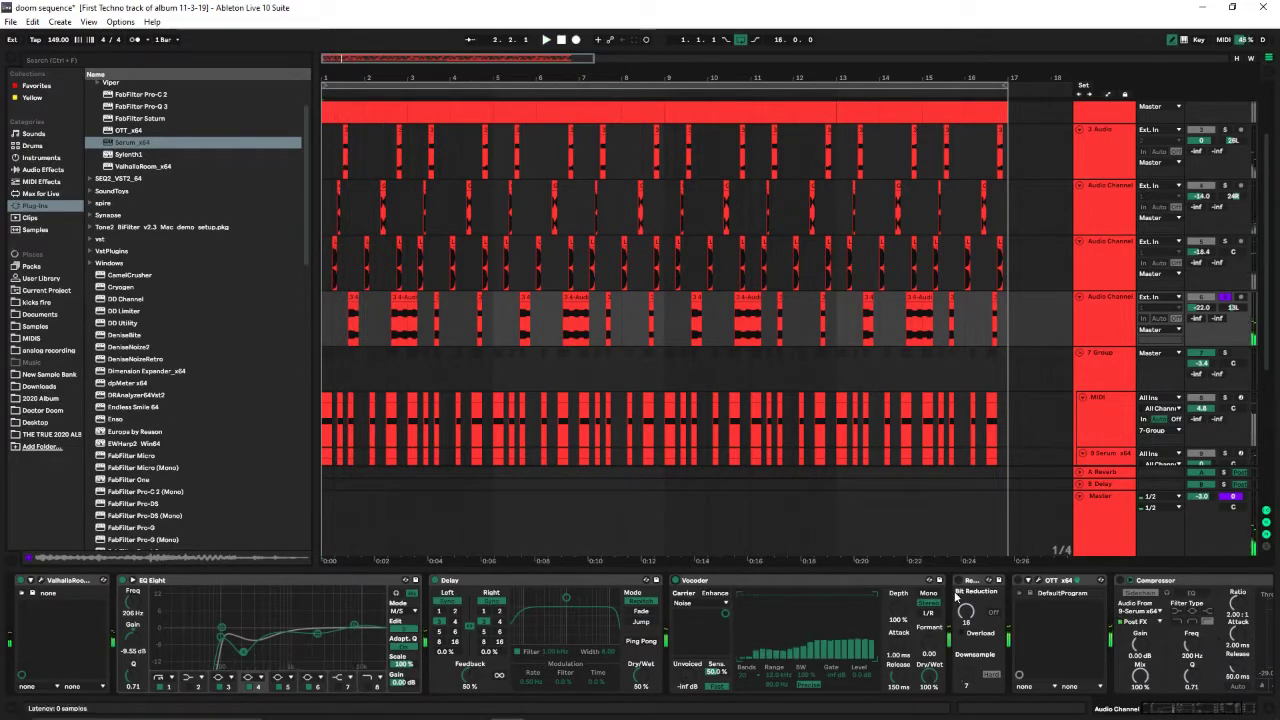
{"action": "key", "text": "space"}
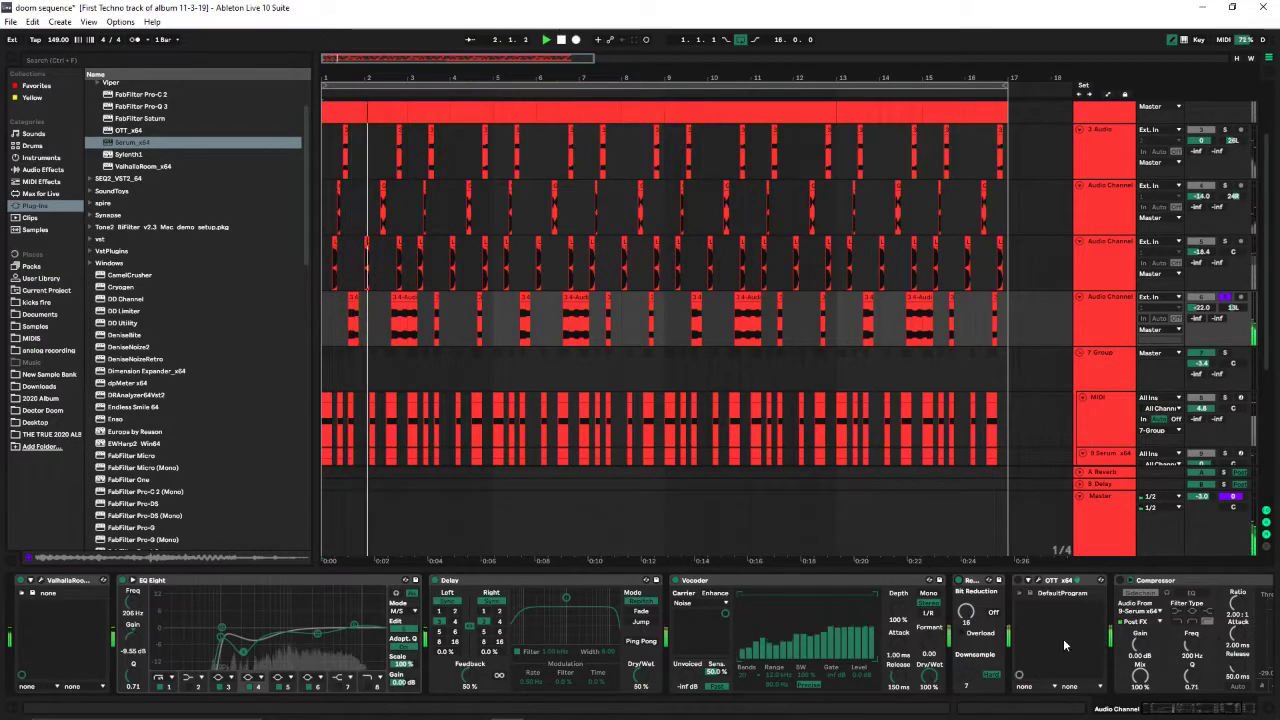
{"action": "key", "text": "space"}
{"action": "key", "text": "space"}
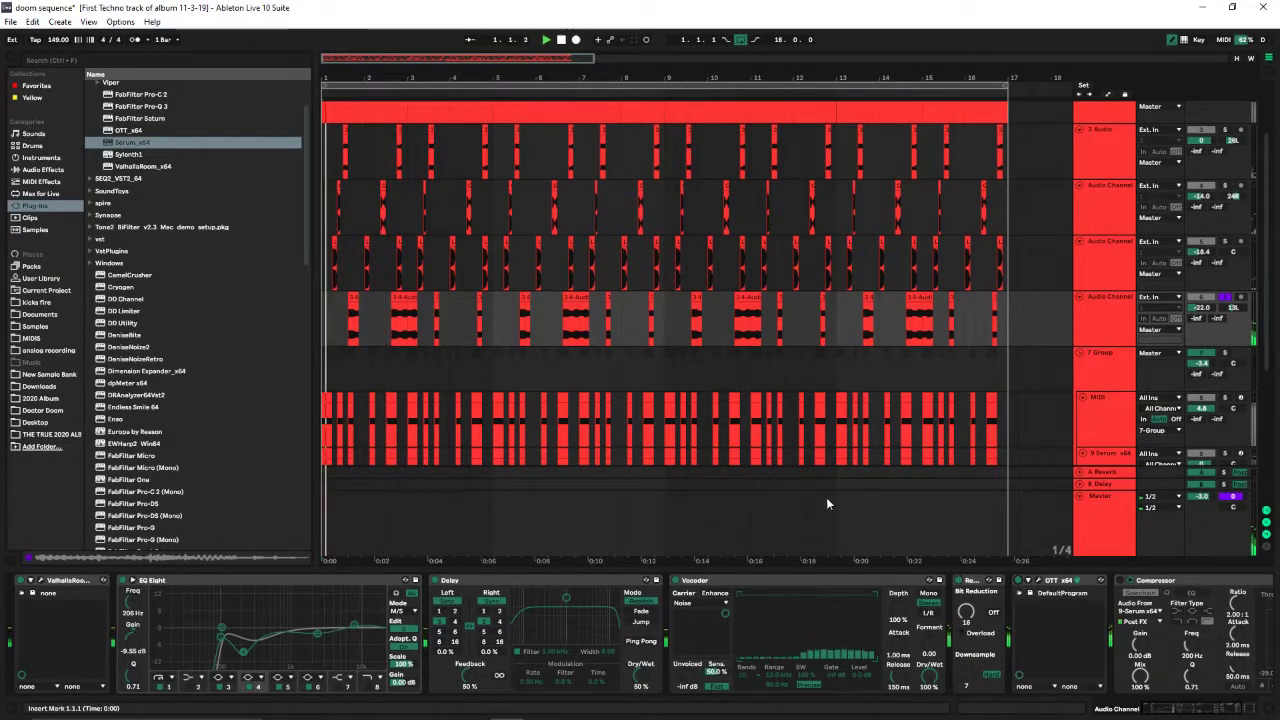
{"action": "key", "text": "space"}
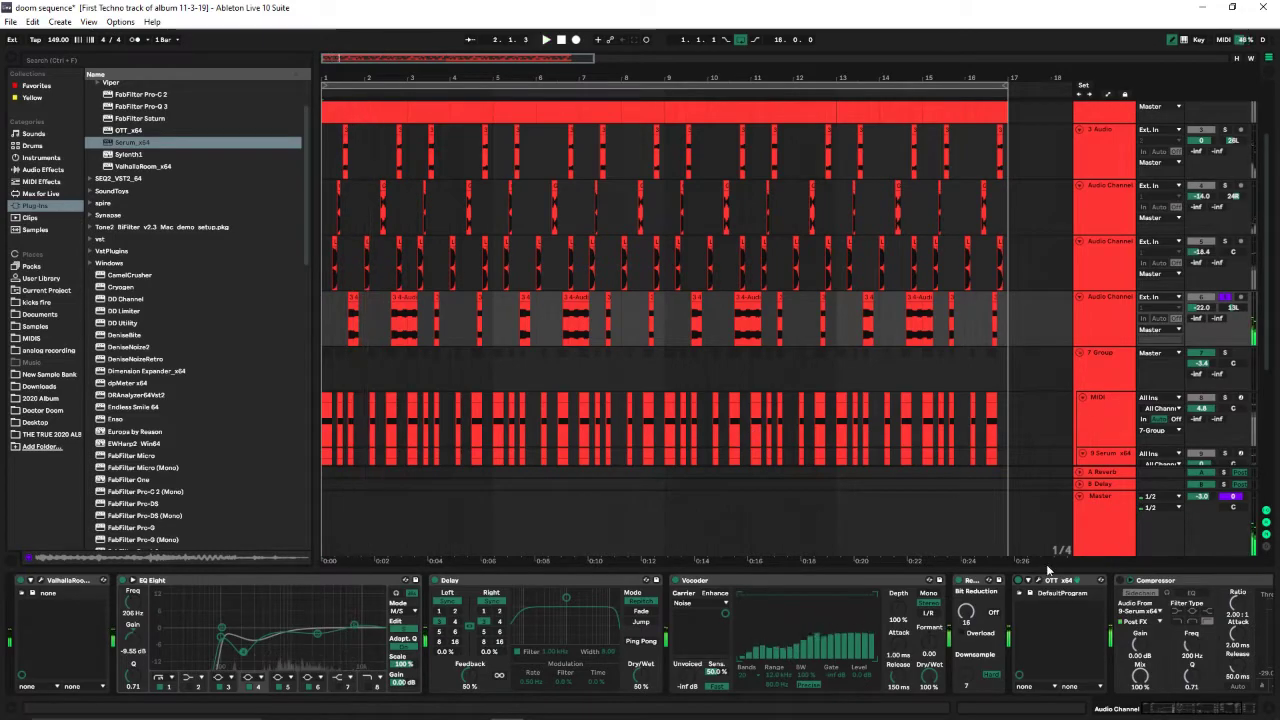
Check the OTT_x64 settings, re-enable the Compressor at the end of the chain and unsolo the audio channel.
{"action": "left_click", "coordinate": [1038, 580]}
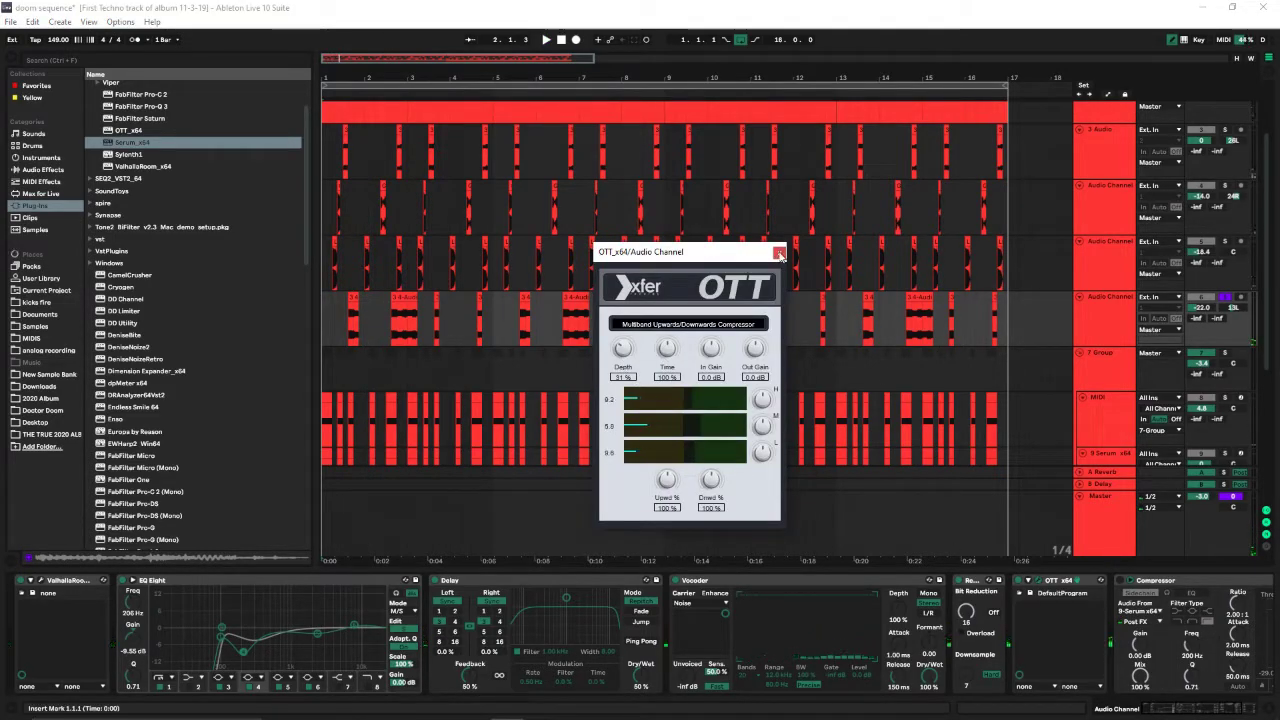
{"action": "left_click", "coordinate": [779, 252]}
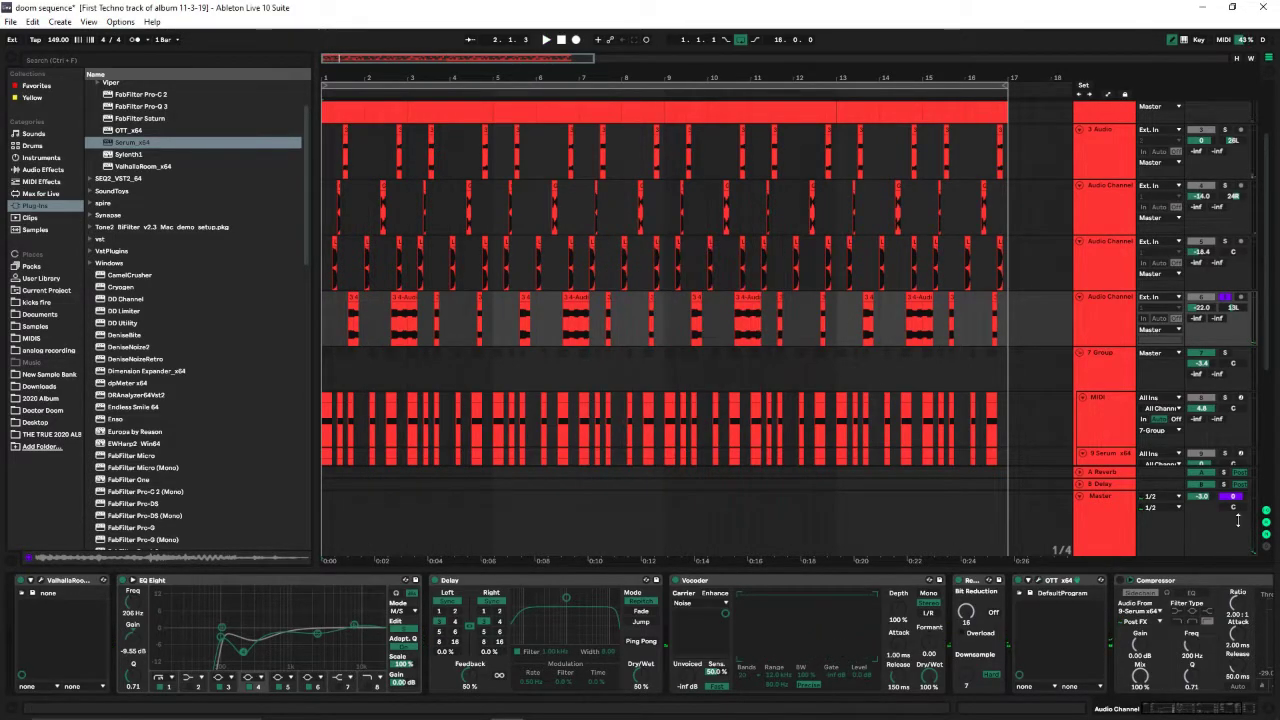
{"action": "left_click", "coordinate": [1217, 706]}
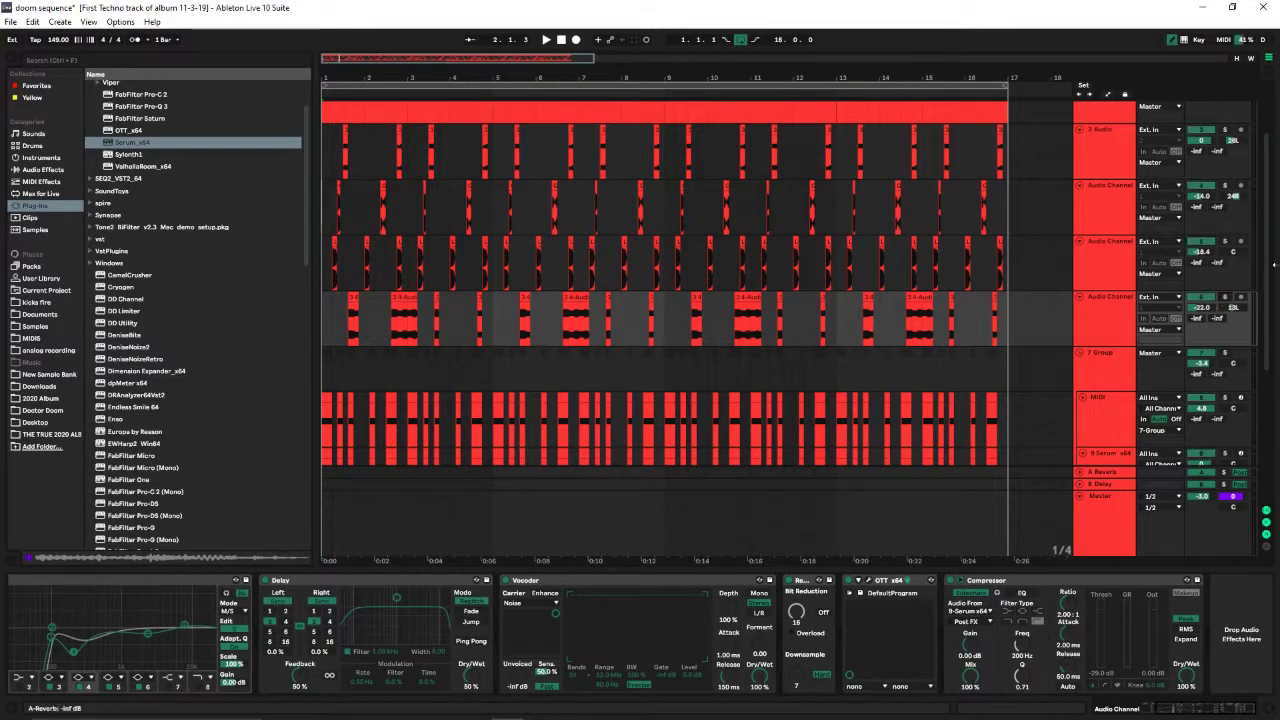
Unfold and solo the MIDI track whose clip starts at bar 9, set its volume to -11.7 and play it from bar 9.
{"action": "scroll", "coordinate": [806, 309], "scroll_direction": "down", "scroll_amount": 5}
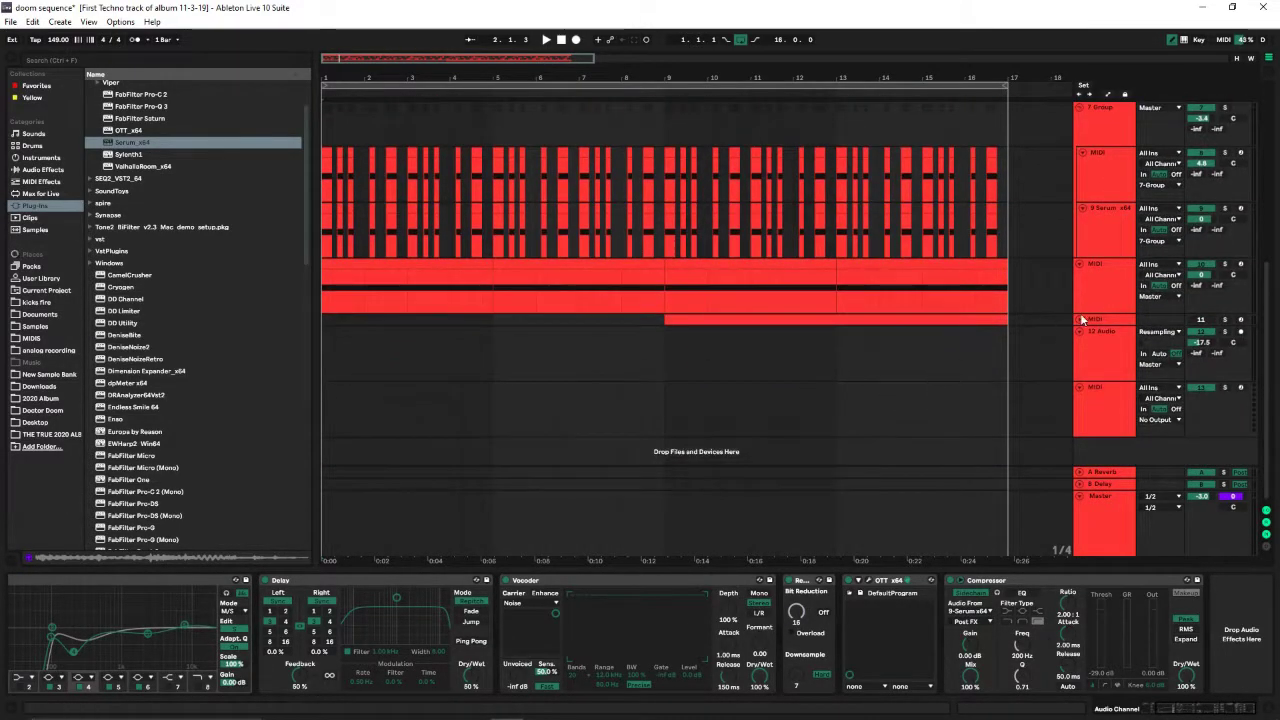
{"action": "left_click", "coordinate": [1081, 319]}
{"action": "left_click", "coordinate": [663, 354]}
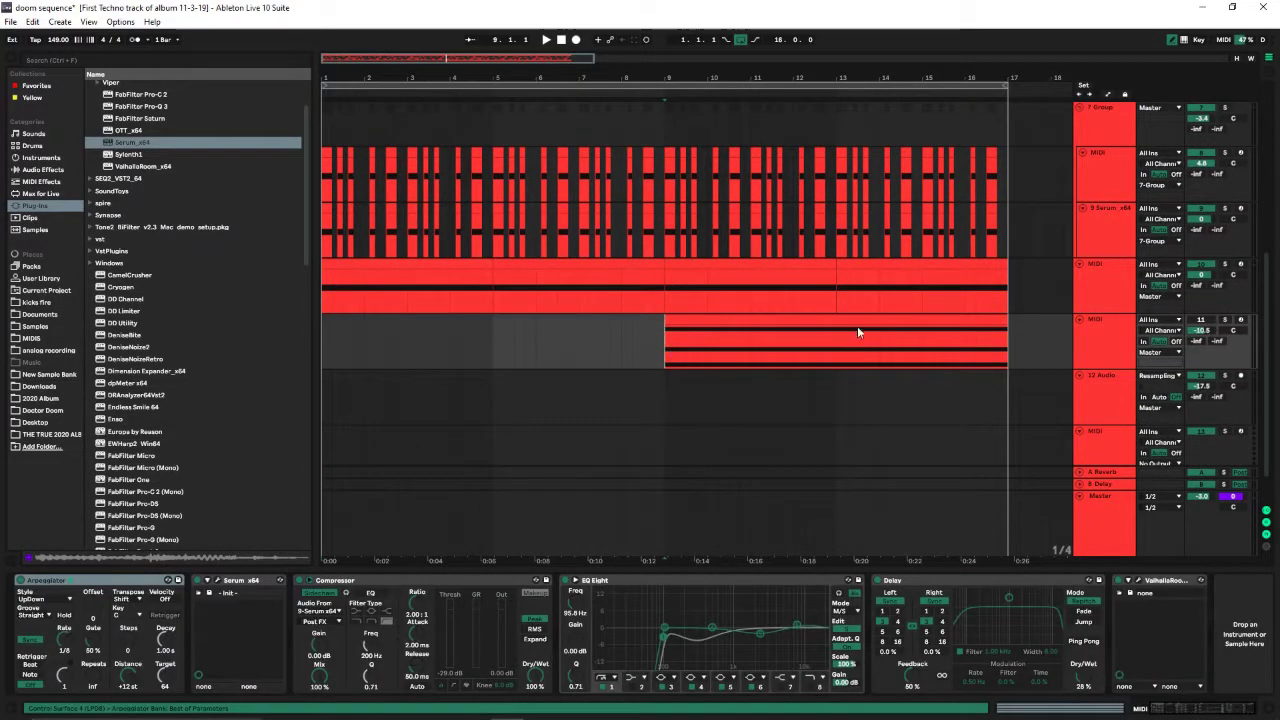
{"action": "left_click", "coordinate": [1226, 320]}
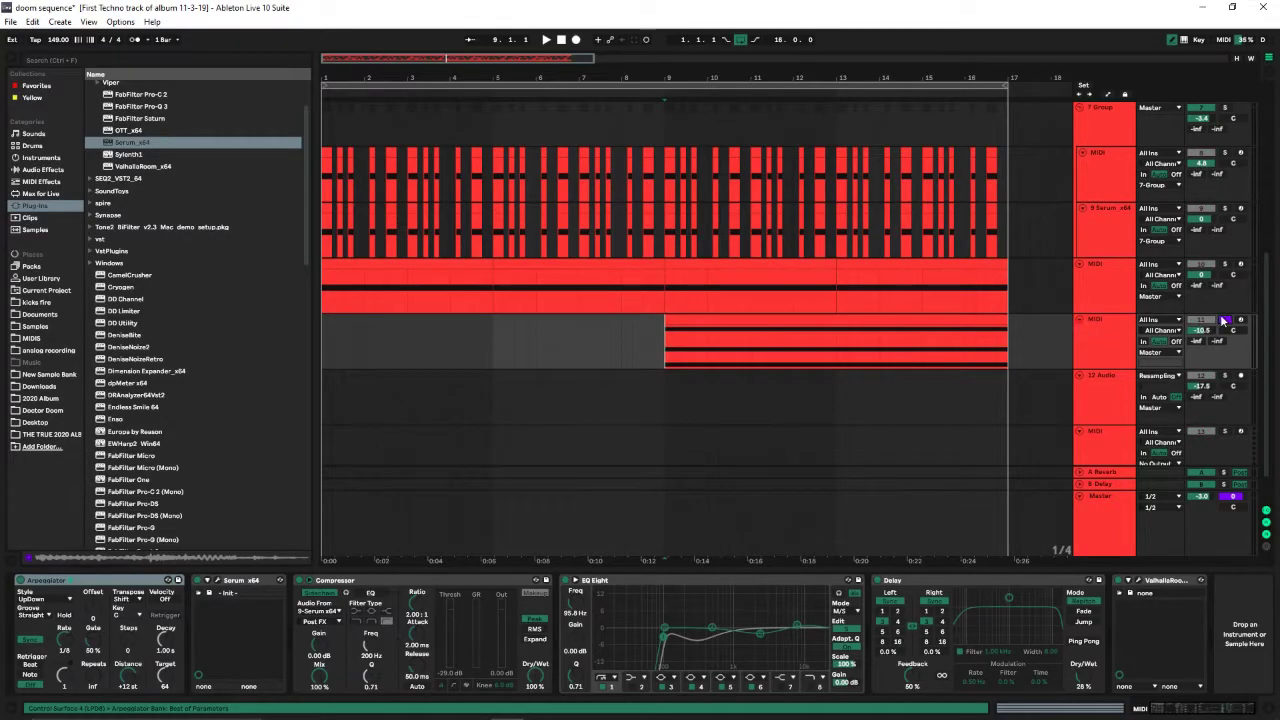
{"action": "key", "text": "space"}
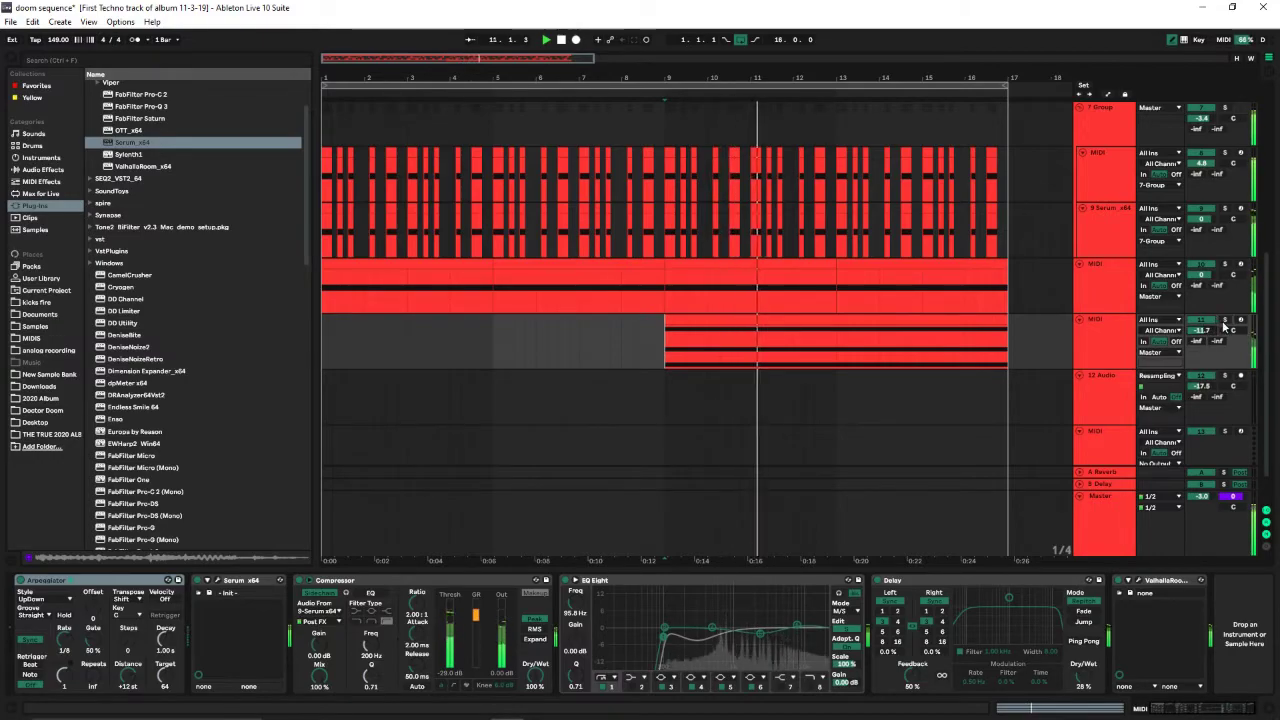
{"action": "key", "text": "space"}
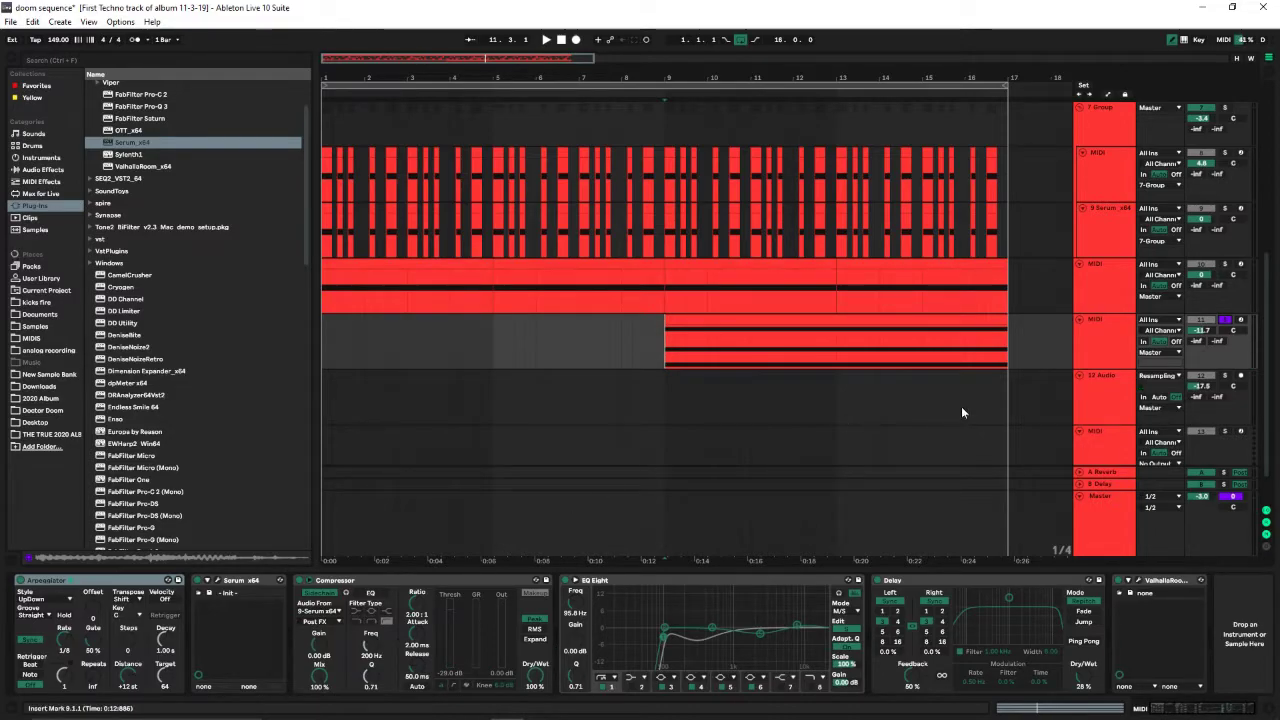
Bypass the Compressor, EQ Eight, Delay and ValhallaRoom on the soloed MIDI track, leaving the Arpeggiator and Serum on.
{"action": "left_click", "coordinate": [46, 580]}
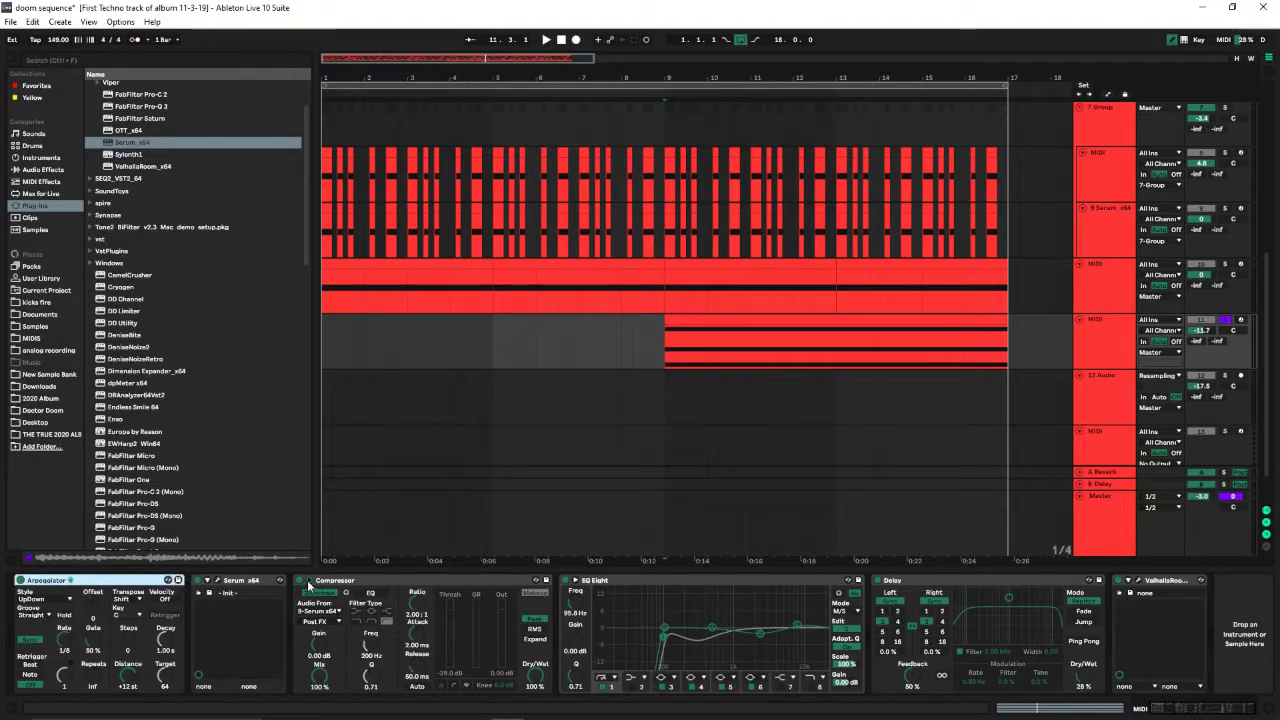
{"action": "left_click", "coordinate": [299, 581]}
{"action": "left_click", "coordinate": [566, 581]}
{"action": "left_click", "coordinate": [878, 580]}
{"action": "left_click", "coordinate": [1119, 581]}
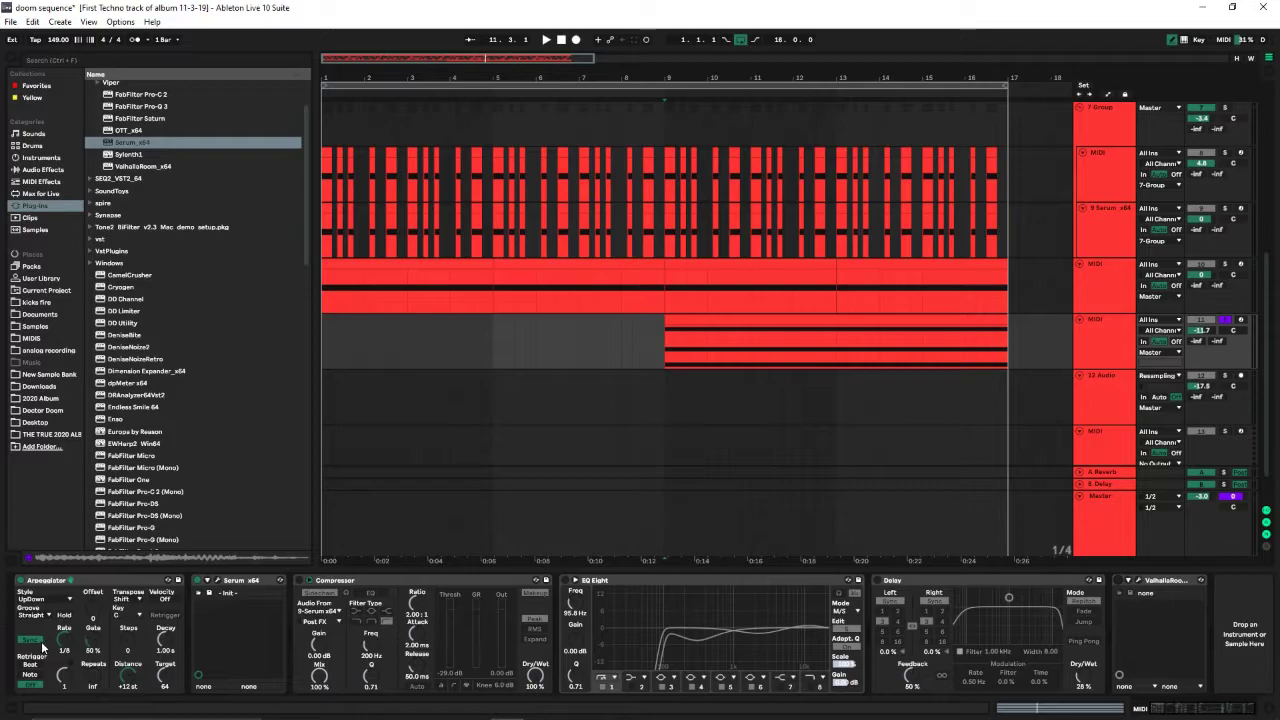
Play the soloed MIDI track from bar 9 to hear only its Arpeggiator and Serum sound.
{"action": "key", "text": "space"}
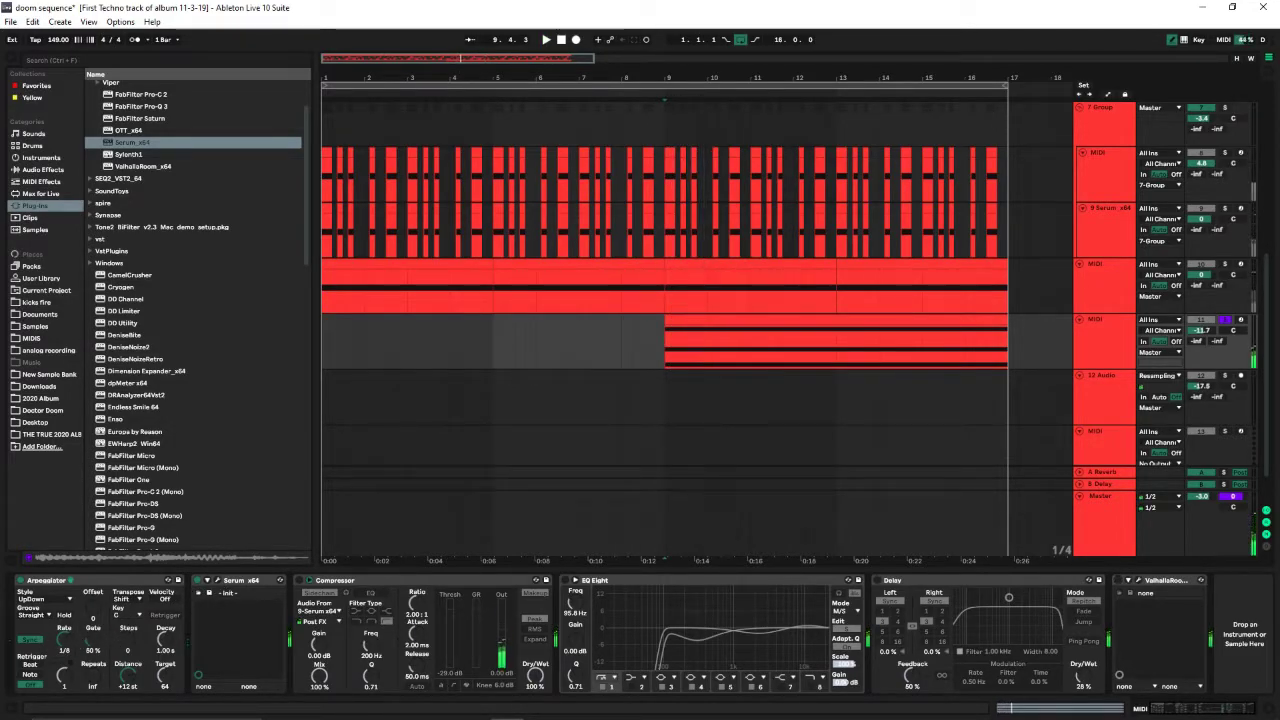
{"action": "mouse_move", "coordinate": [64, 639]}
{"action": "left_mouse_down"}
{"action": "mouse_move", "coordinate": [64, 625]}
{"action": "mouse_move", "coordinate": [64, 660]}
{"action": "mouse_move", "coordinate": [64, 630]}
{"action": "left_mouse_up"}
{"action": "key", "text": "space"}
{"action": "key", "text": "space"}
{"action": "key", "text": "space"}
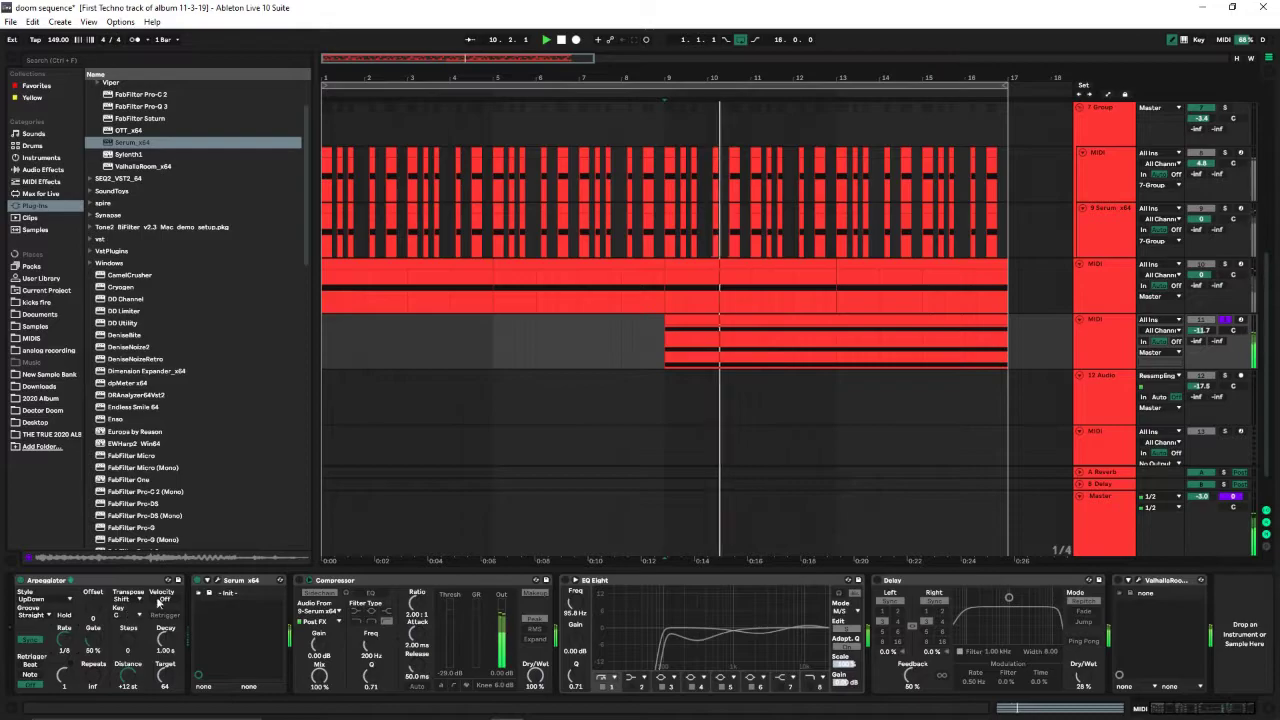
Open the soloed track's Serum patch and look over its effects and oscillator pages.
{"action": "left_click", "coordinate": [207, 580]}
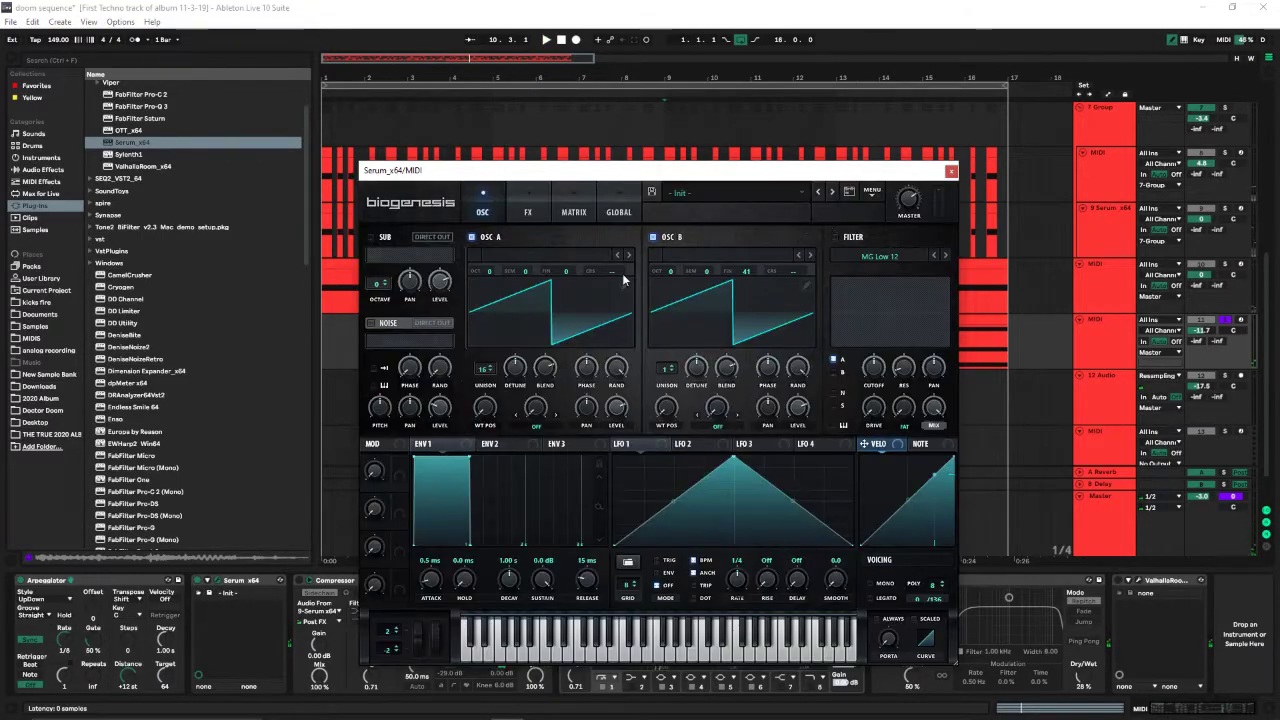
{"action": "left_click", "coordinate": [533, 212]}
{"action": "left_click", "coordinate": [482, 212]}
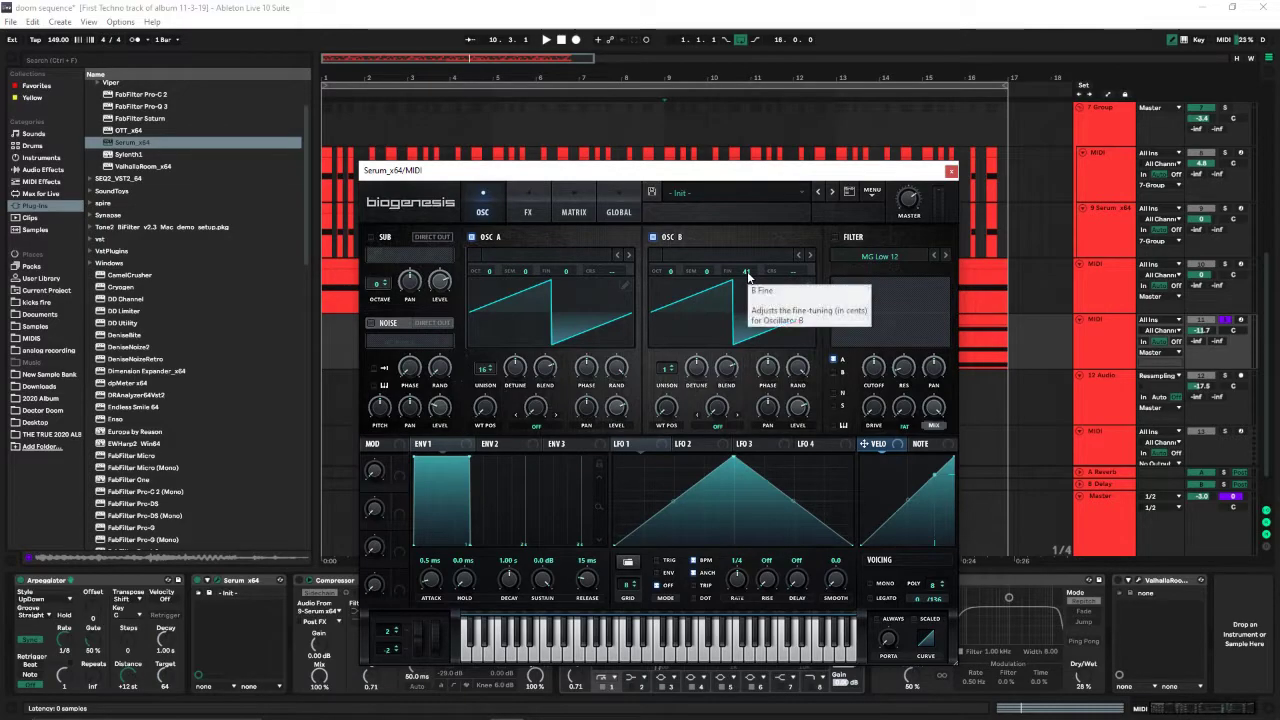
Set Oscillator B's fine tuning to 0 cents and play the track for comparison.
{"action": "scroll", "coordinate": [747, 274], "scroll_direction": "down", "scroll_amount": 3}
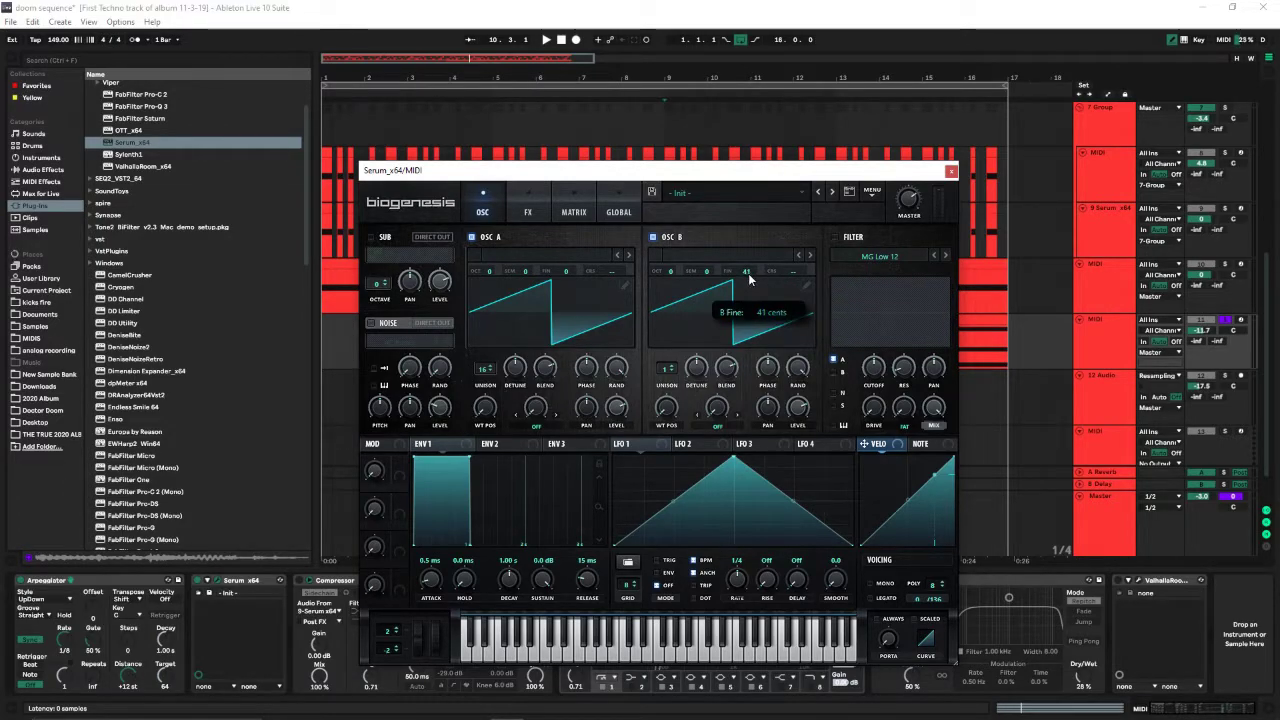
{"action": "left_click_drag", "start_coordinate": [748, 273], "coordinate": [751, 307]}
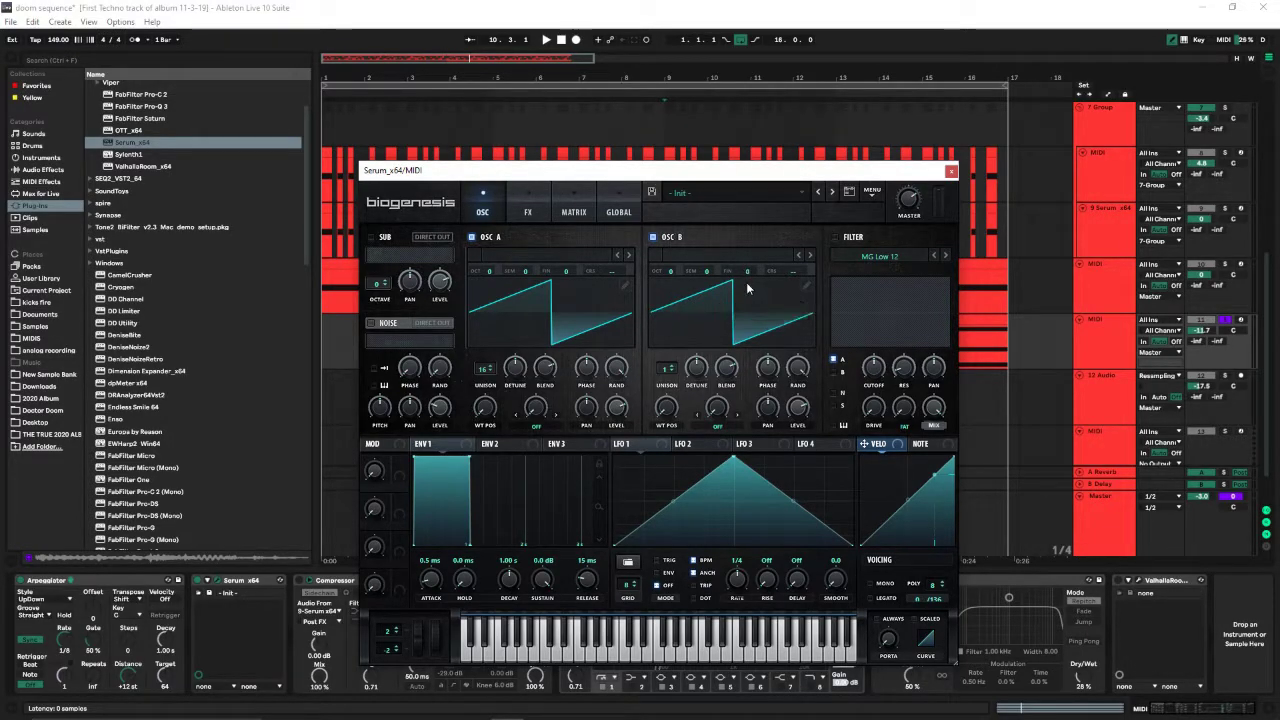
{"action": "key", "text": "space"}
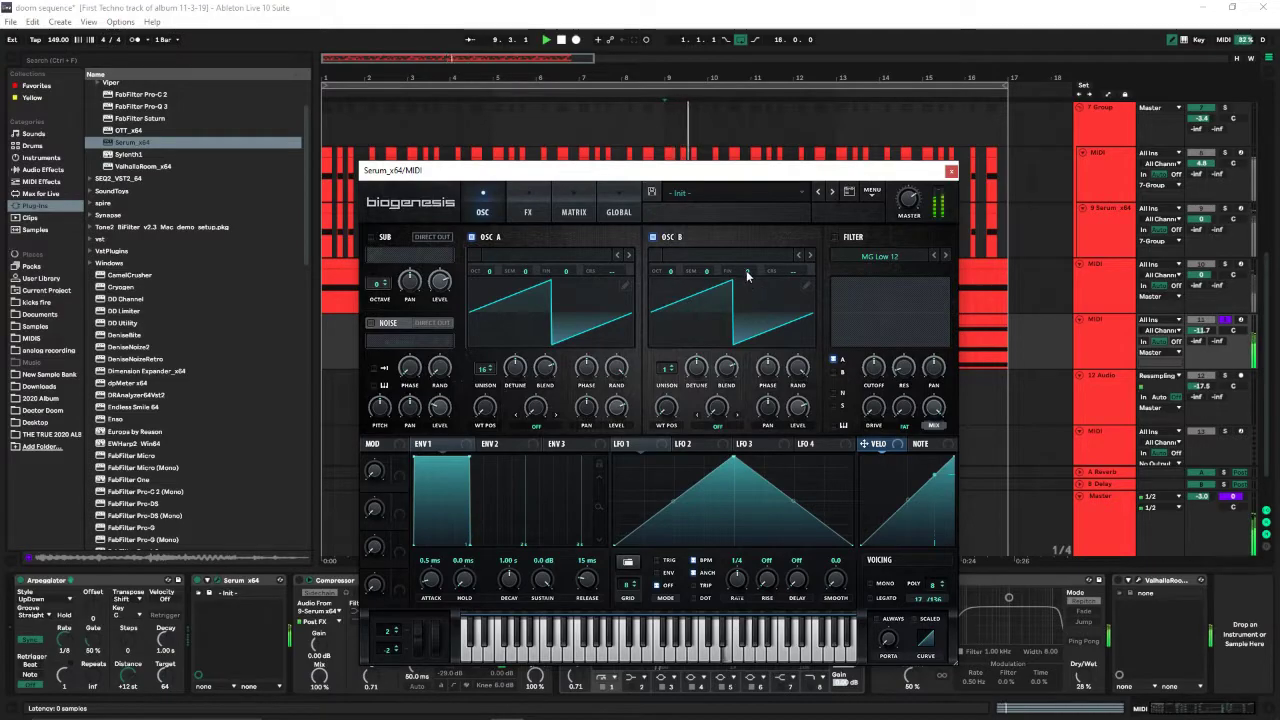
Set Oscillator B's fine tuning to 42 cents, play the detuned sound and close Serum.
{"action": "left_click_drag", "start_coordinate": [752, 271], "coordinate": [760, 244]}
{"action": "key", "text": "space"}
{"action": "key", "text": "space"}
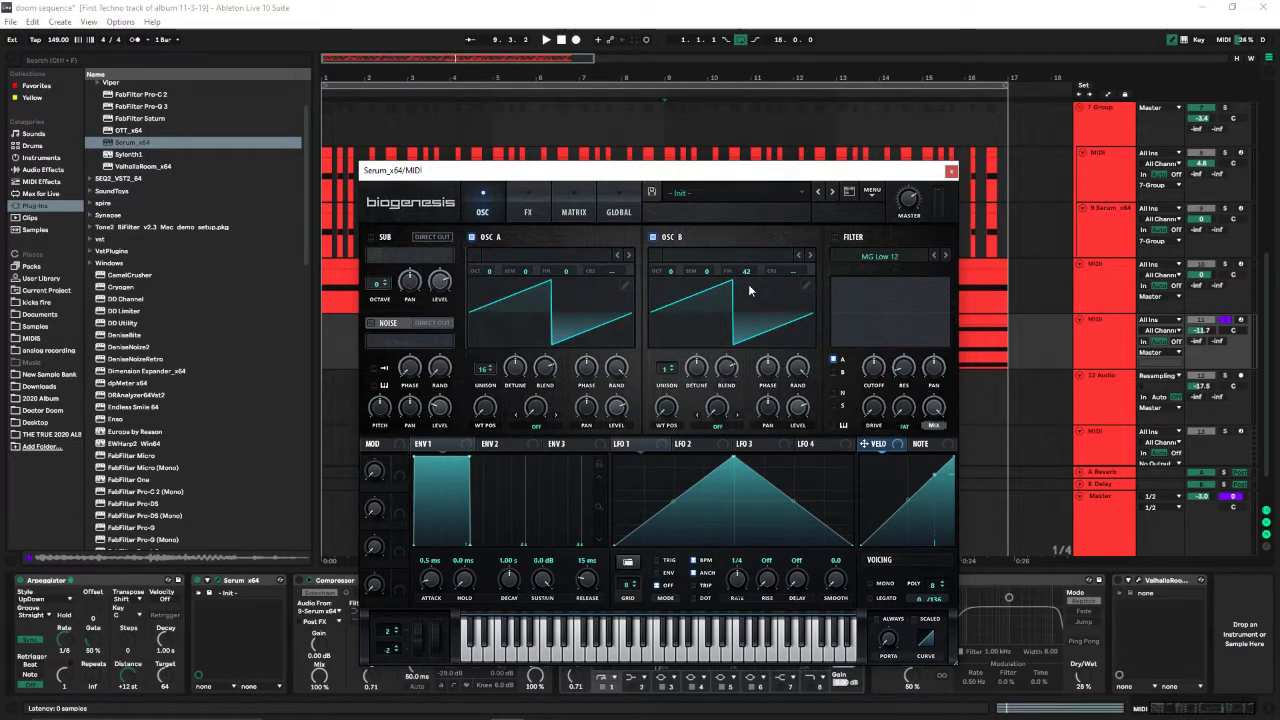
{"action": "left_click", "coordinate": [951, 171]}
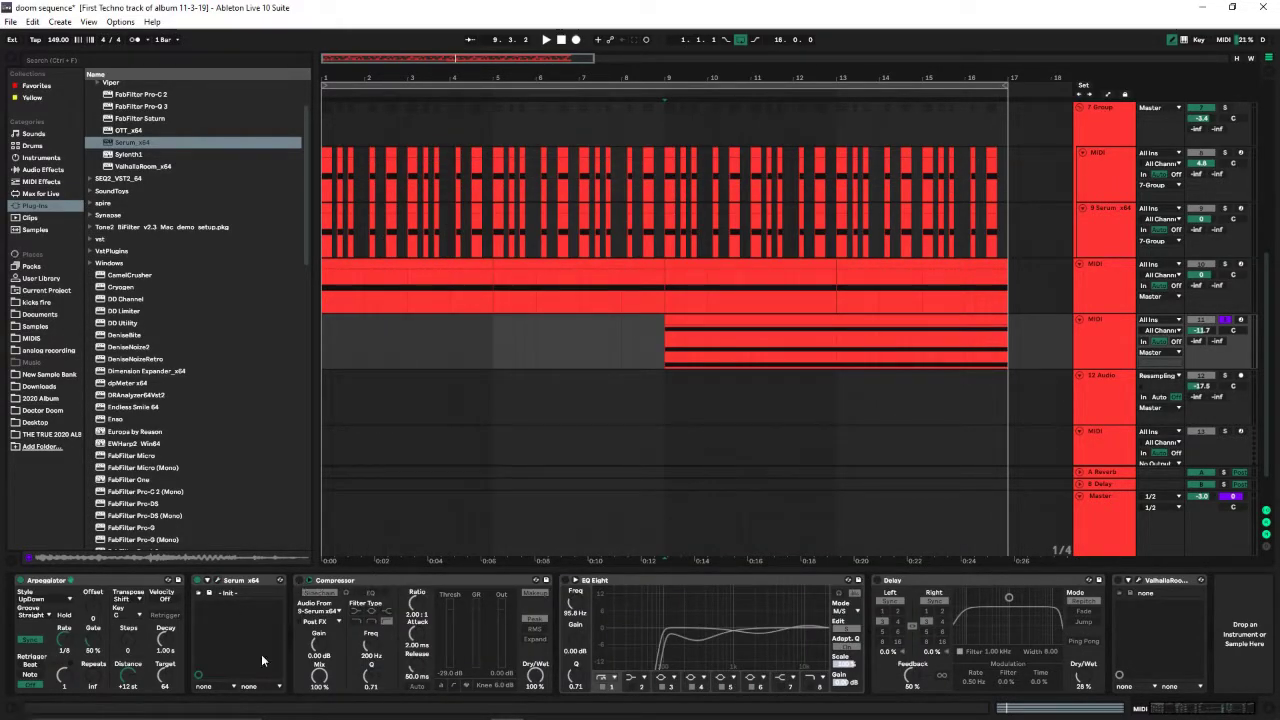
Re-enable the soloed track's Compressor and review Oscillator A's unison and detune settings in Serum.
{"action": "left_click", "coordinate": [301, 581]}
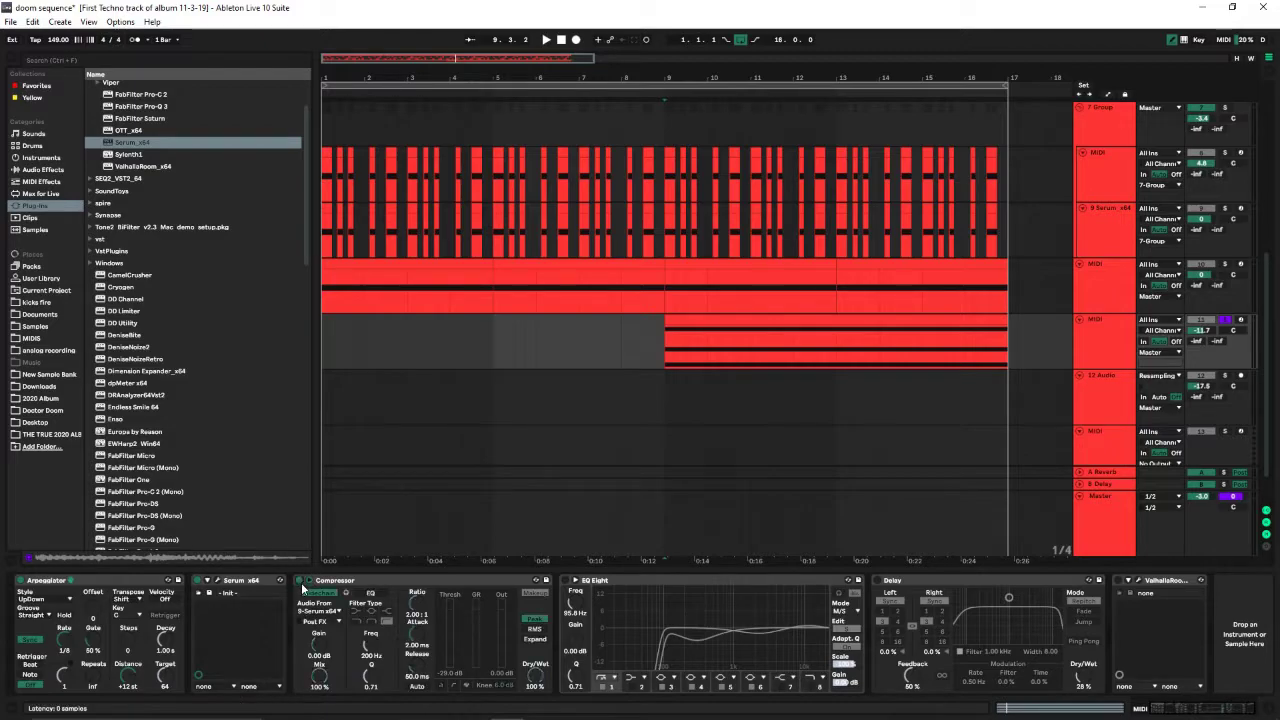
{"action": "left_click", "coordinate": [217, 580]}
{"action": "left_click_drag", "start_coordinate": [522, 362], "coordinate": [522, 361]}
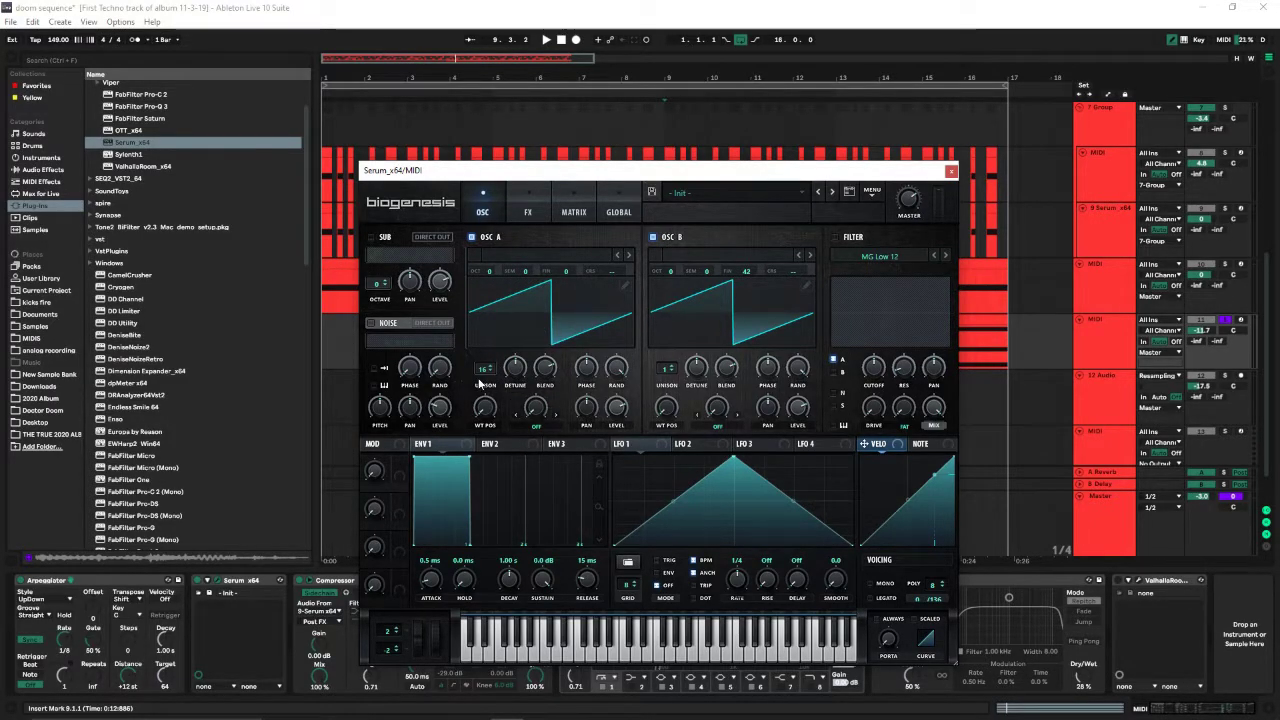
{"action": "left_click", "coordinate": [950, 172]}
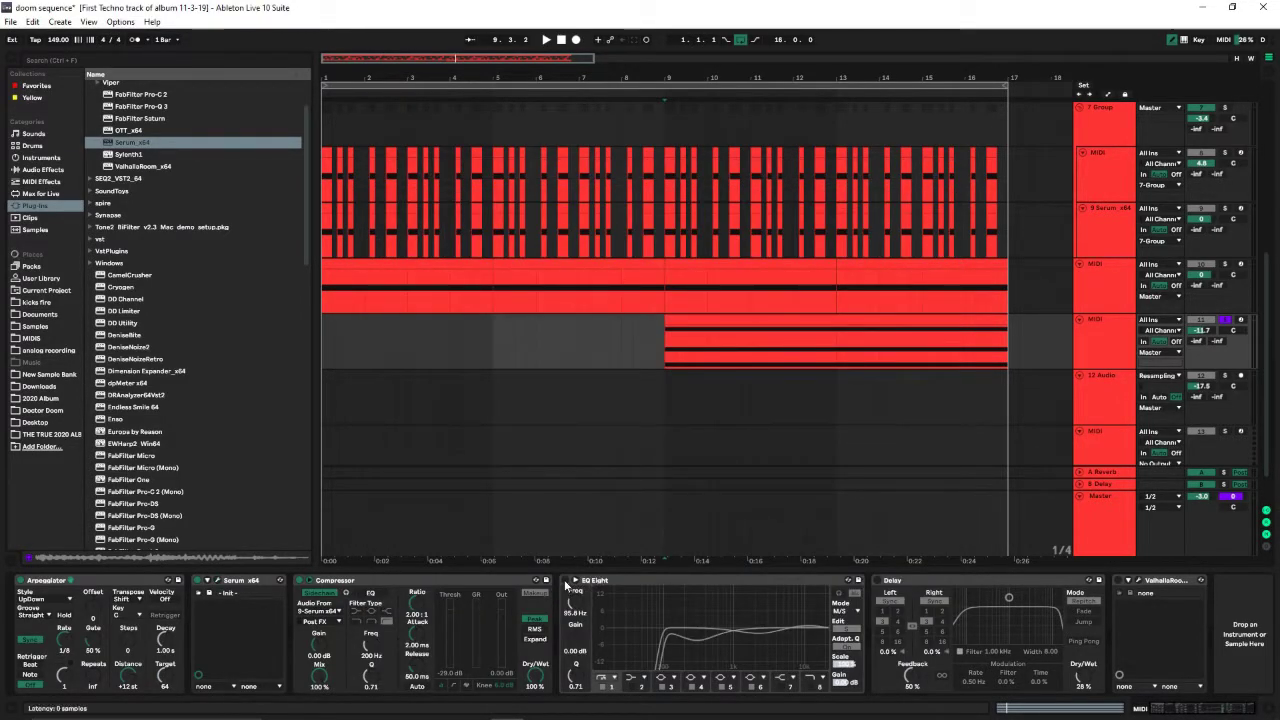
Re-enable the EQ Eight and Delay on the soloed MIDI track and play it from bar 9.
{"action": "left_click", "coordinate": [877, 581]}
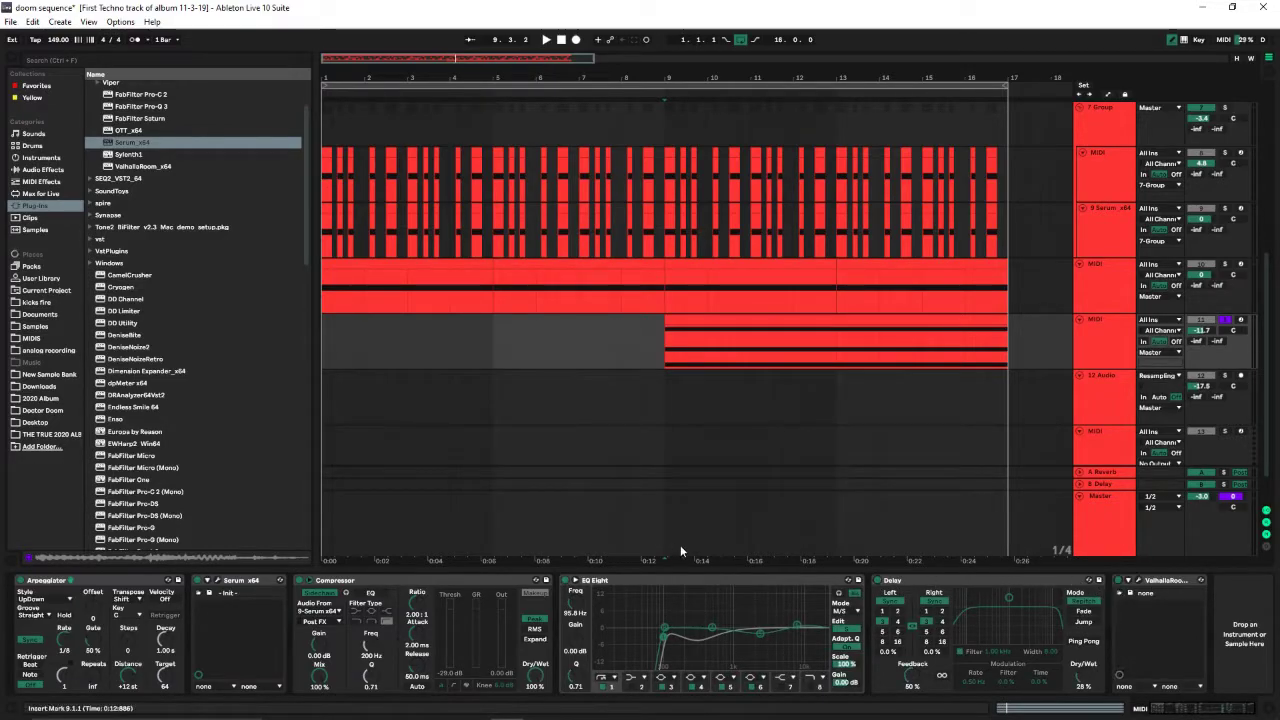
{"action": "key", "text": "space"}
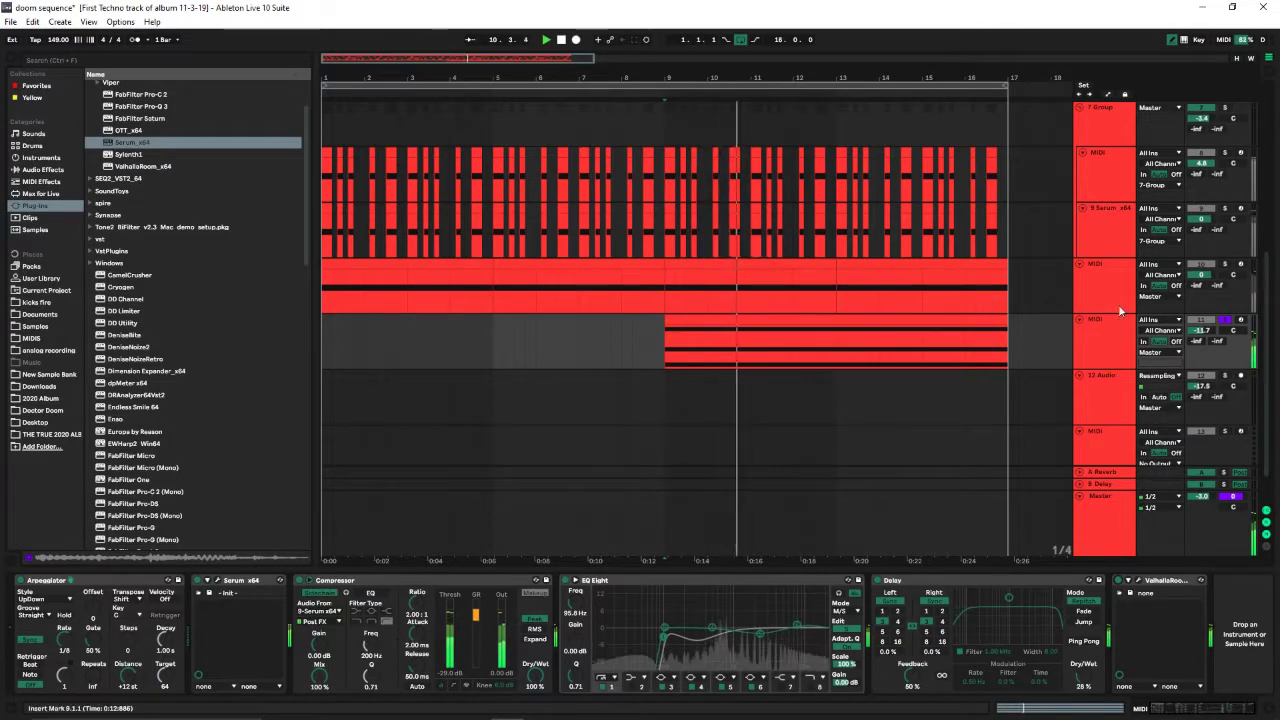
{"action": "key", "text": "space"}
Unsolo the MIDI track, return playback to the start and collapse the device chain to enlarge the arrangement.
{"action": "scroll", "coordinate": [1220, 320], "scroll_direction": "up", "scroll_amount": 5}
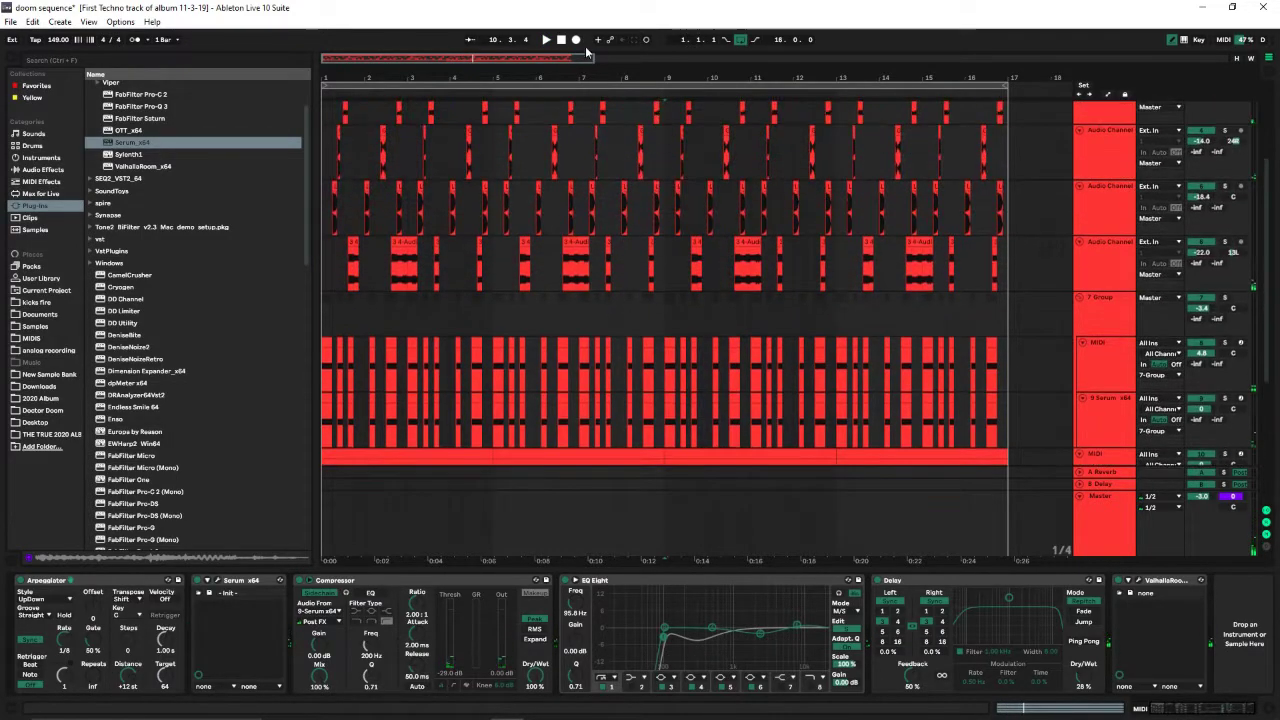
{"action": "left_click", "coordinate": [560, 40]}
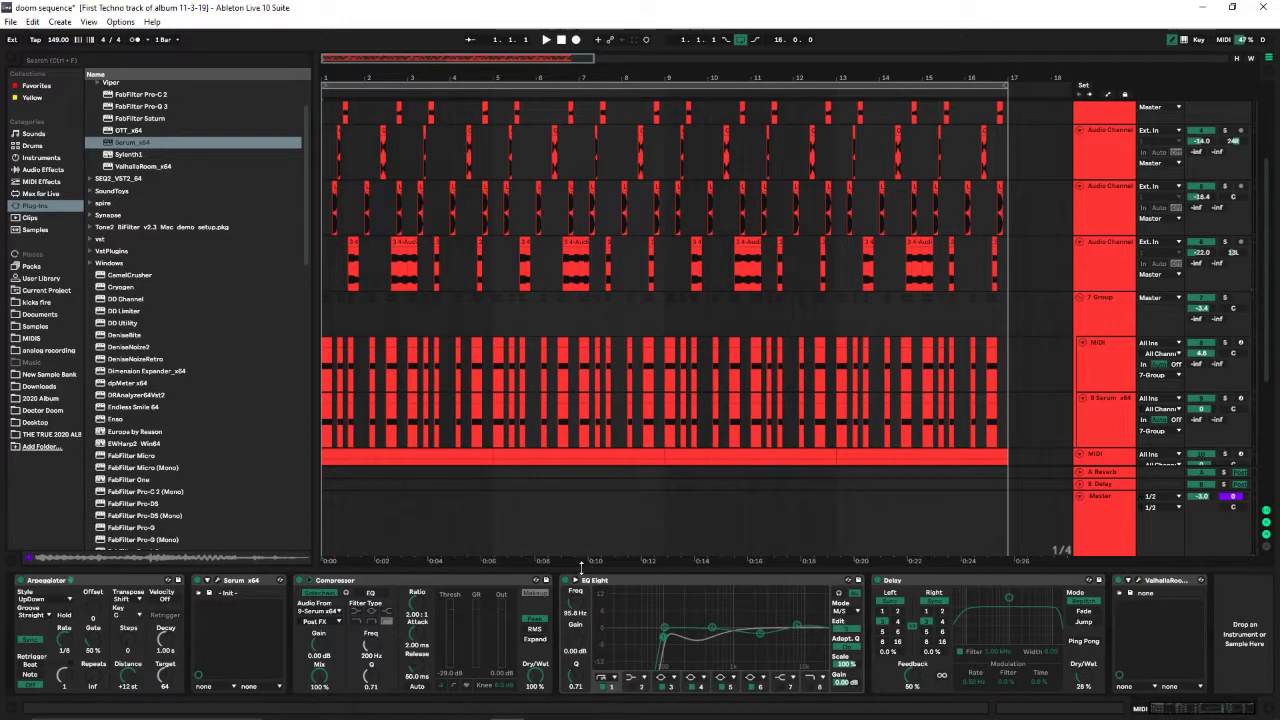
{"action": "left_click_drag", "start_coordinate": [585, 569], "coordinate": [562, 666]}
{"action": "scroll", "coordinate": [622, 224], "scroll_direction": "up", "scroll_amount": 5}
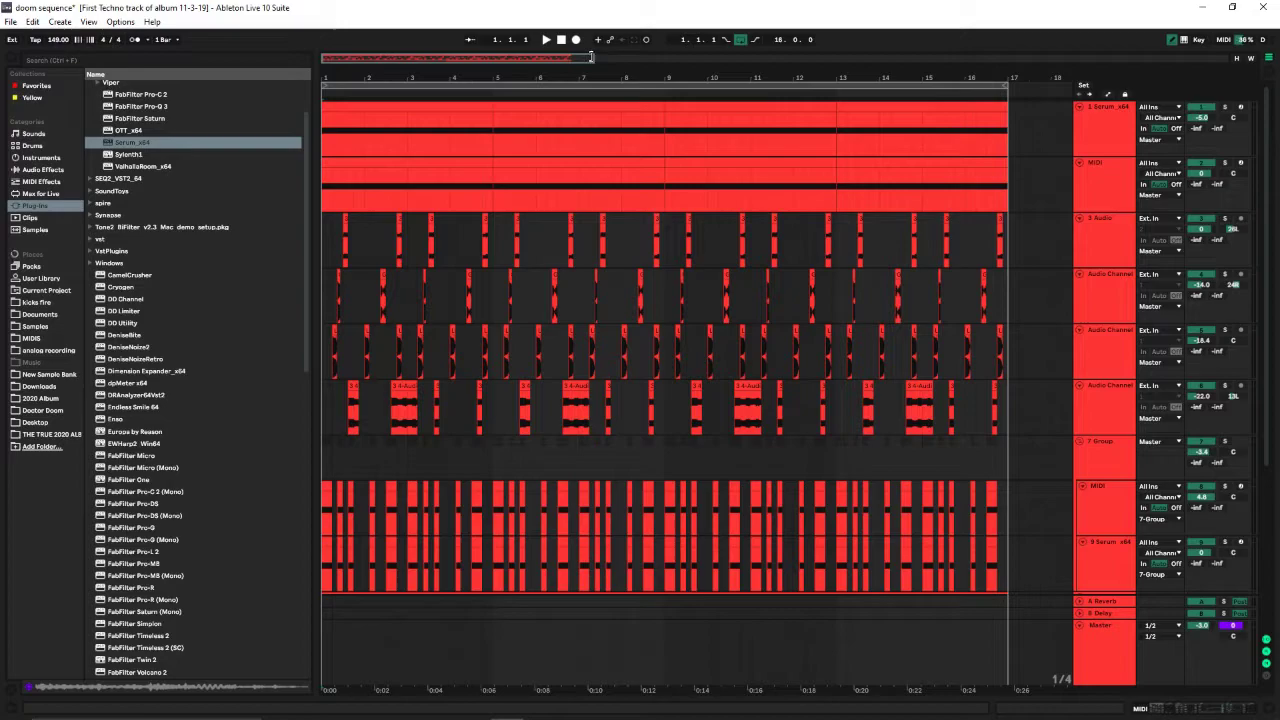
Play the full arrangement from bar 1, following the tracks down to the lowest ones.
{"action": "key", "text": "space"}
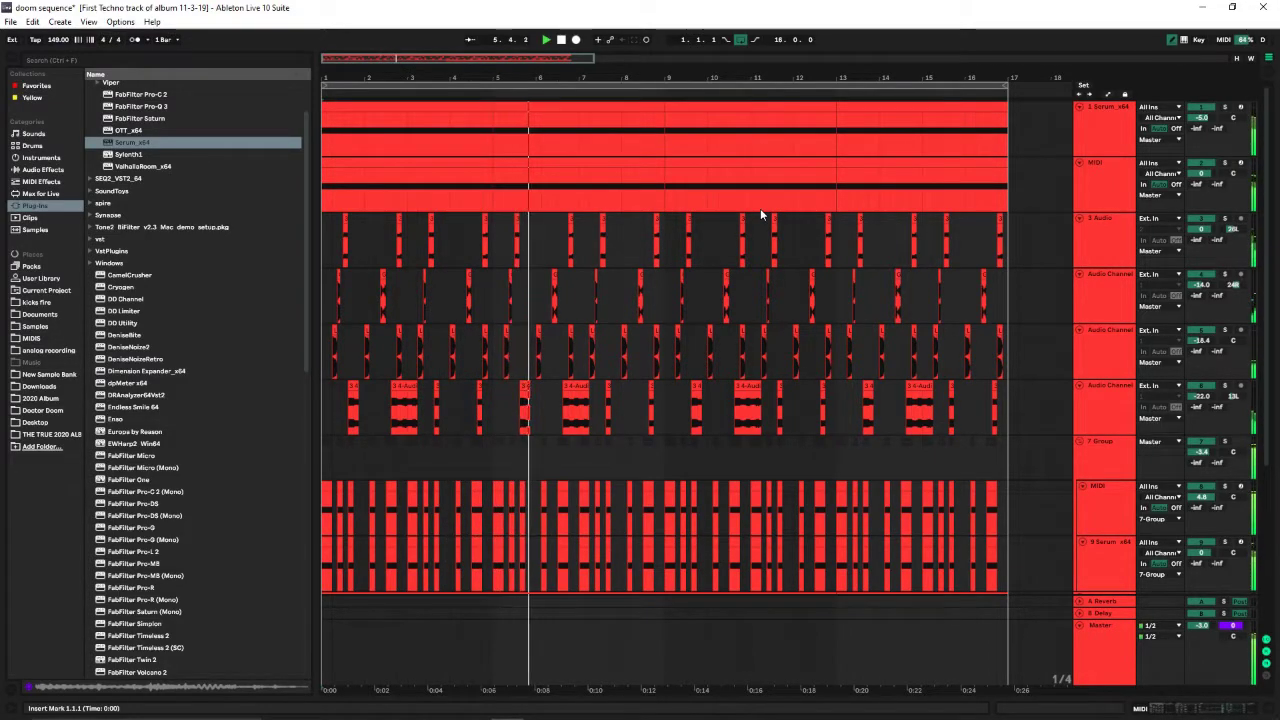
{"action": "scroll", "coordinate": [700, 237], "scroll_direction": "down", "scroll_amount": 4}
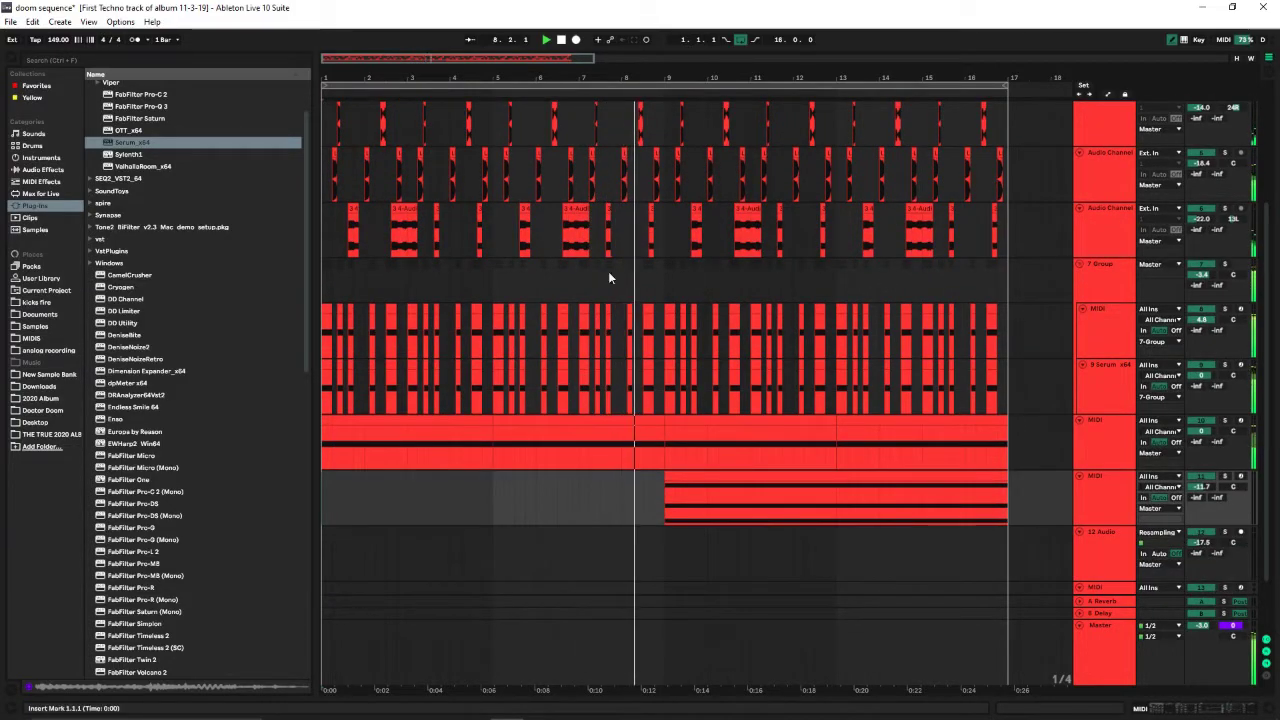
{"action": "key", "text": "space"}
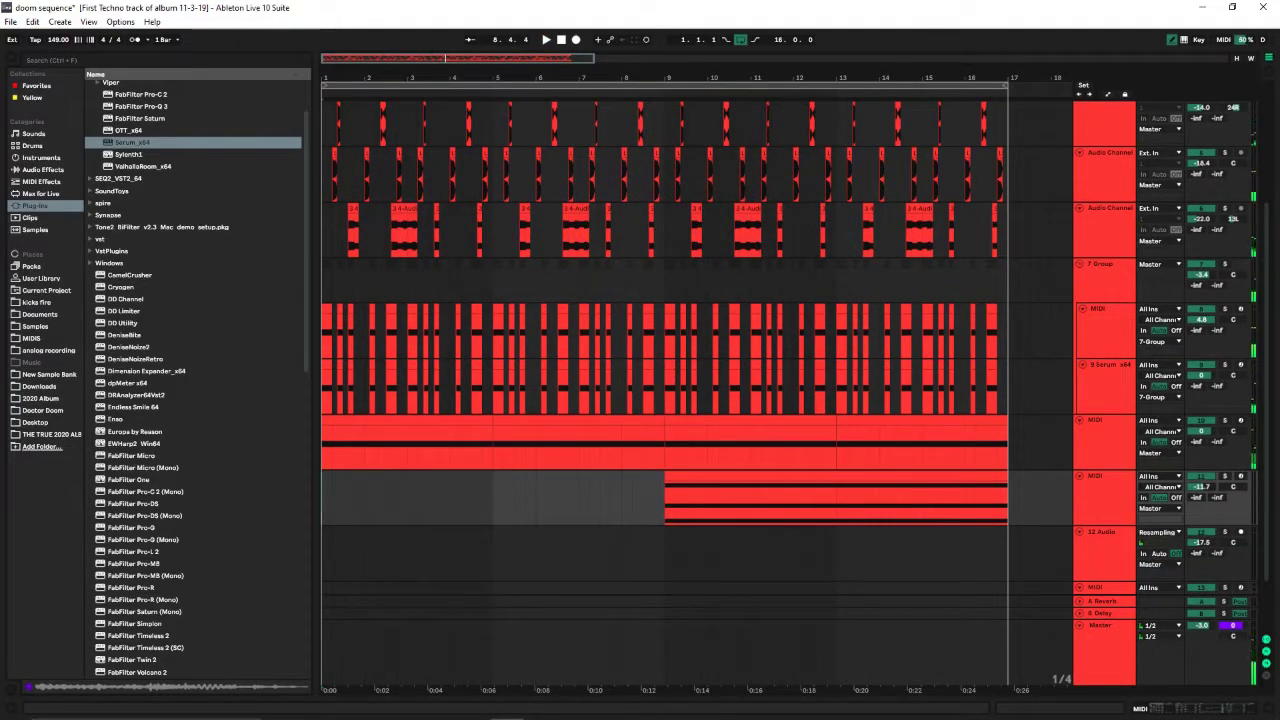
{"action": "scroll", "coordinate": [680, 235], "scroll_direction": "down", "scroll_amount": 2}
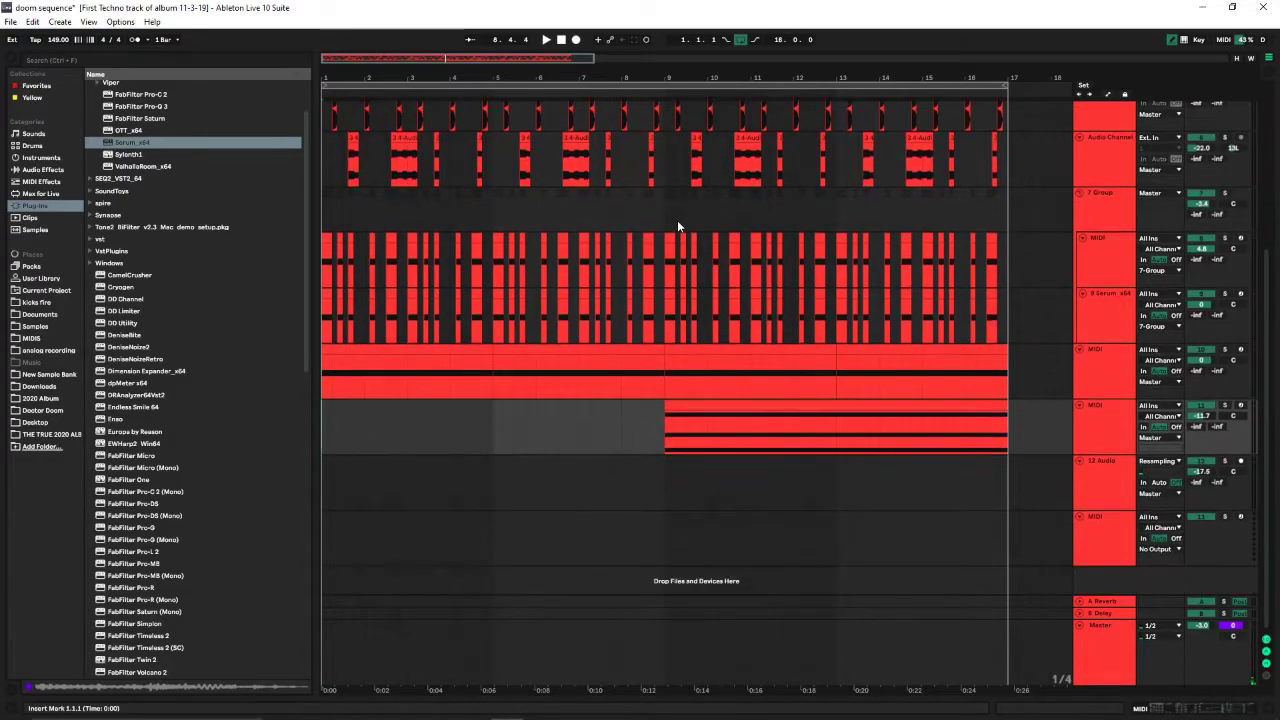